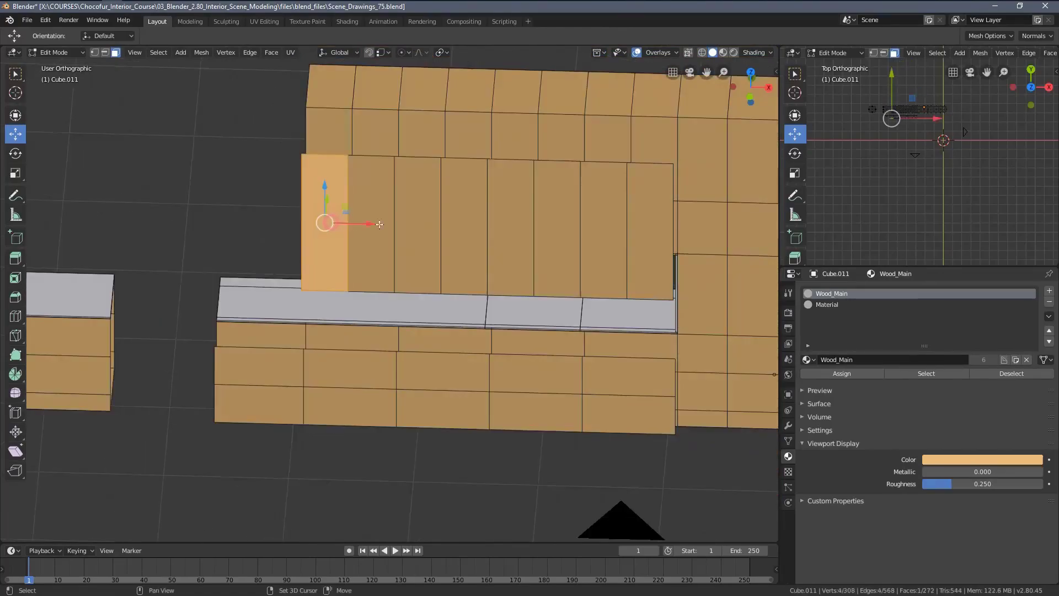
# - Extrude every second upper cabinet face above the countertop, and extrude the whole cabinet wall's front faces by about 0.08 m
pyautogui.keyDown('shift'); pyautogui.click(417, 225); pyautogui.keyUp('shift')
pyautogui.keyDown('shift'); pyautogui.click(510, 226); pyautogui.keyUp('shift')
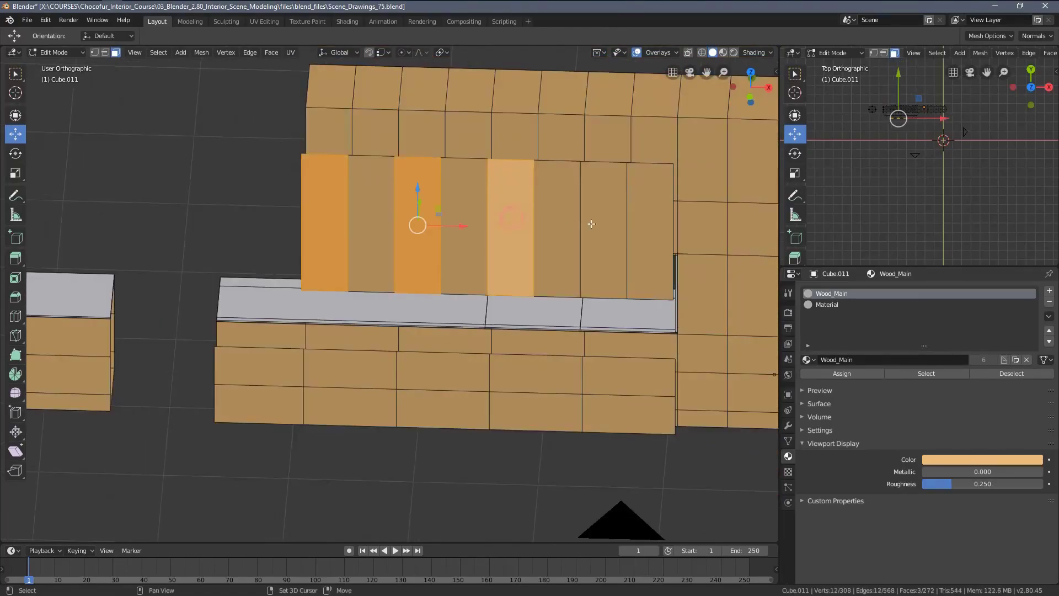
pyautogui.keyDown('shift'); pyautogui.click(603, 229); pyautogui.keyUp('shift')
pyautogui.press('e')
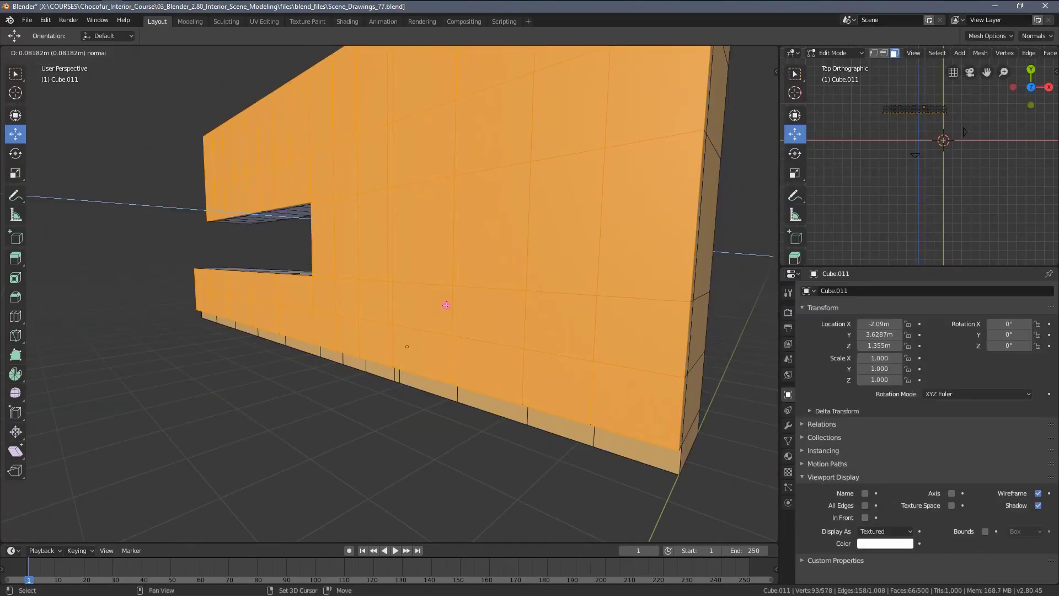
pyautogui.click(453, 299)
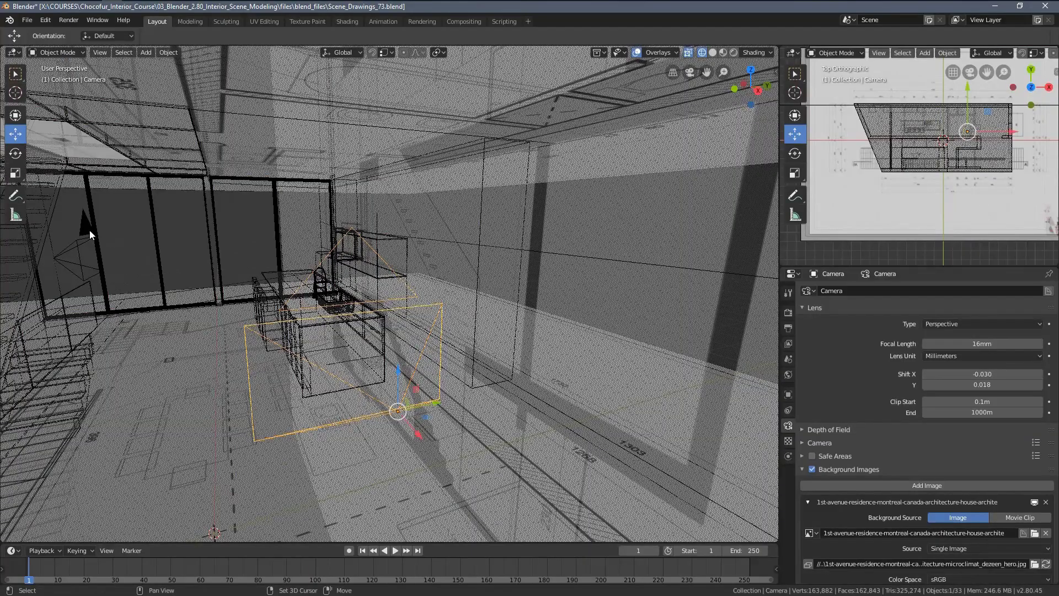
# - Add the second camera near the windows to the current camera selection
pyautogui.keyDown('shift'); pyautogui.click(81, 235); pyautogui.keyUp('shift')
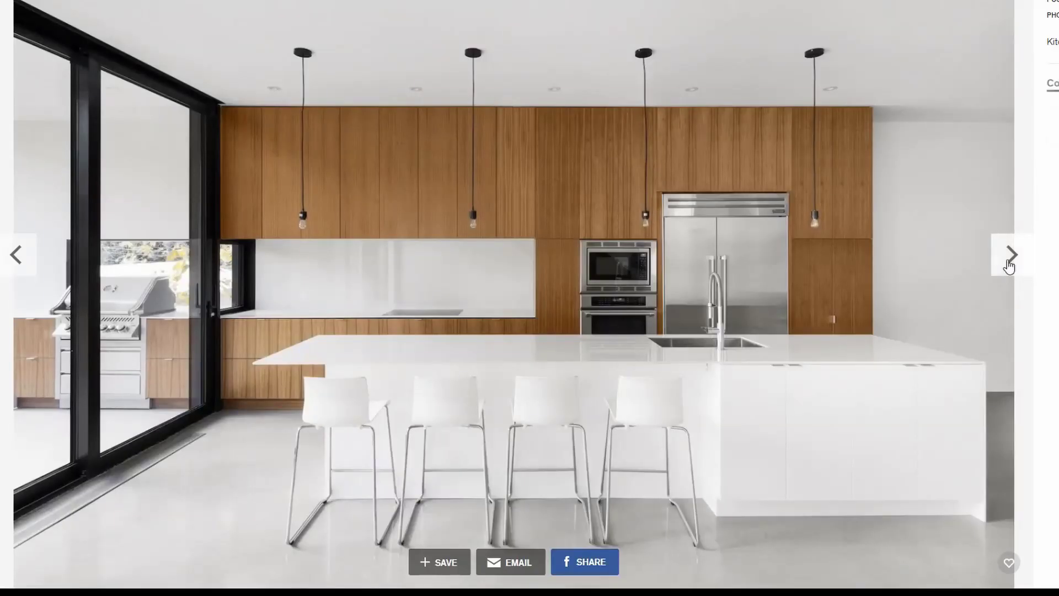
# - Browse forward through the house's interior reference photos on the Dwell page, past the kitchen and staircase
pyautogui.click(1008, 260)
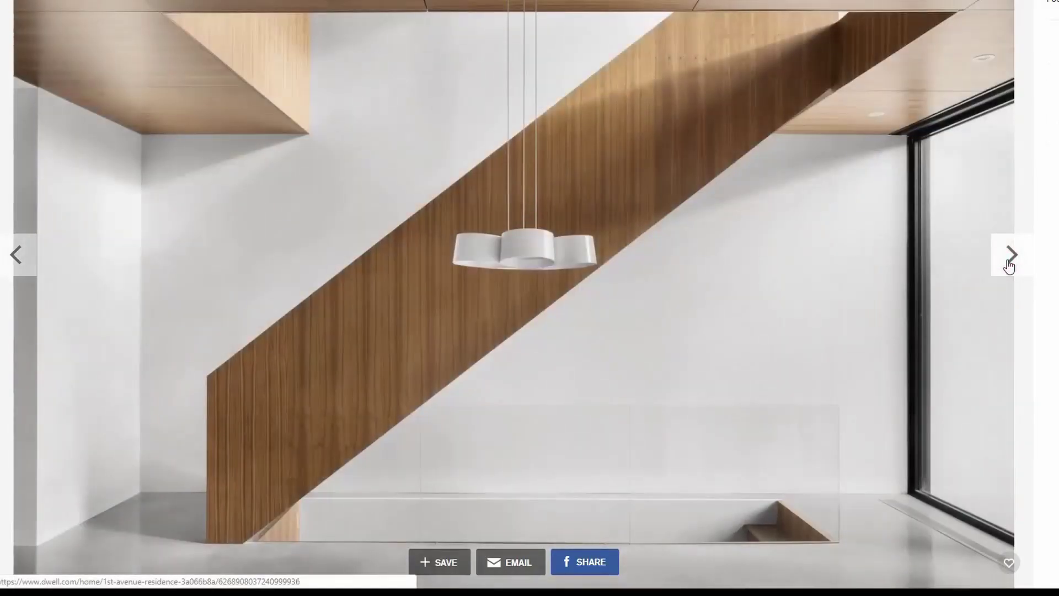
pyautogui.click(1009, 266)
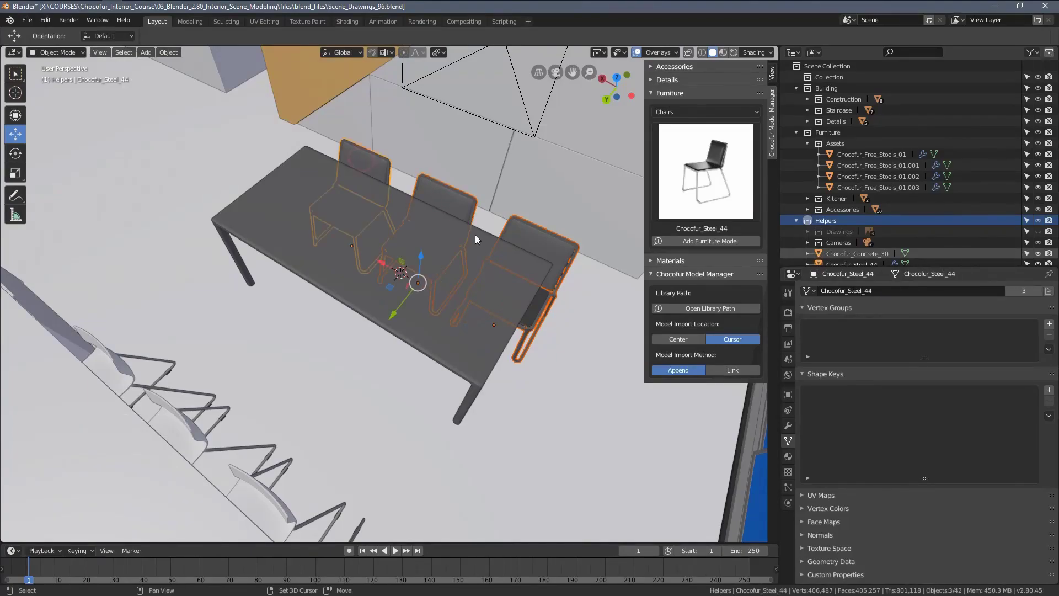
# - Rotate the three selected steel chairs beside the dining table
pyautogui.moveTo(475, 234); pyautogui.dragTo(380, 270, button='middle')
pyautogui.press('r')
pyautogui.click(381, 270)
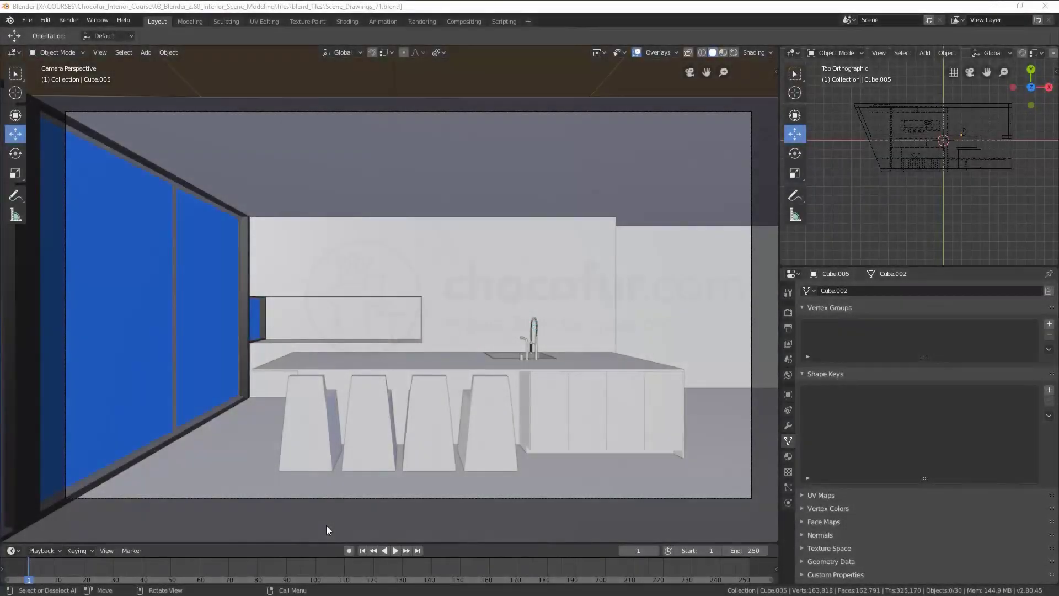
# - Inspect the kitchen island in the camera view and select the plain wall block behind it
pyautogui.click(582, 419)
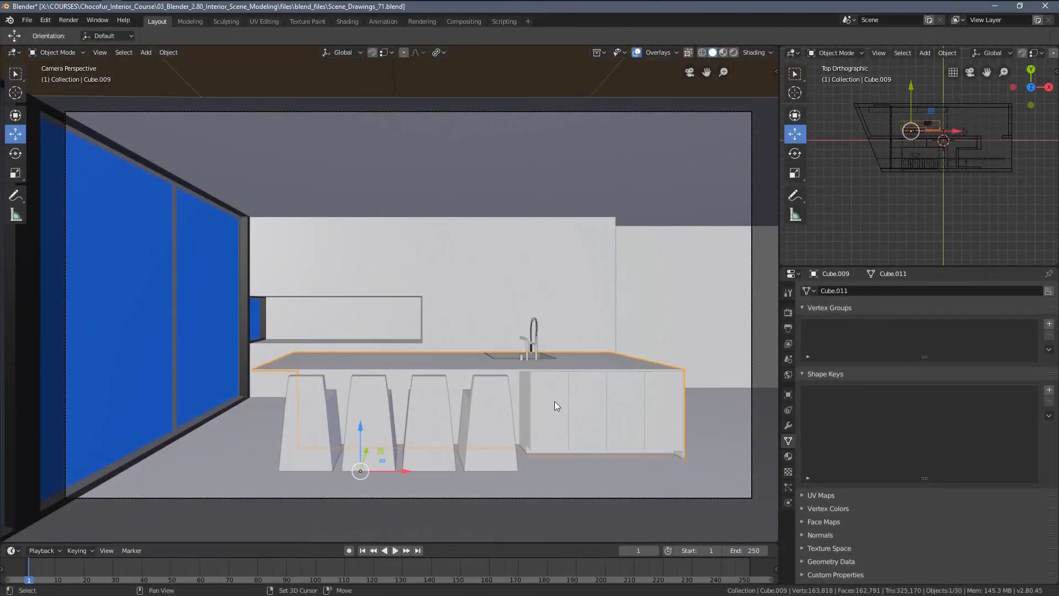
pyautogui.keyDown('shift'); pyautogui.moveTo(555, 401); pyautogui.dragTo(530, 389, button='middle'); pyautogui.keyUp('shift')
pyautogui.hotkey('alt', 'a')
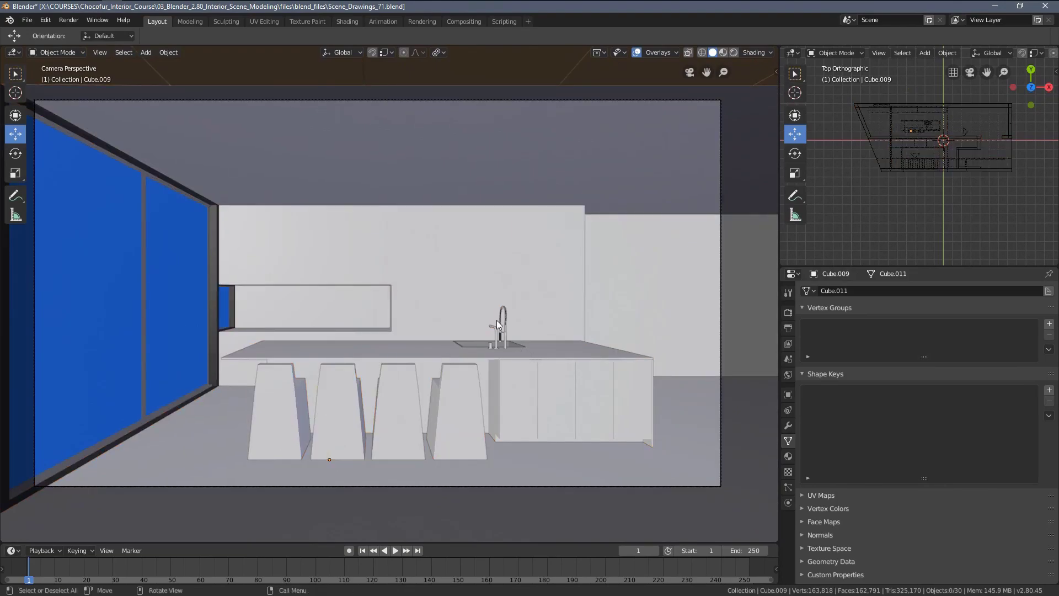
pyautogui.scroll(4, 497, 323)
pyautogui.scroll(-2, 536, 307)
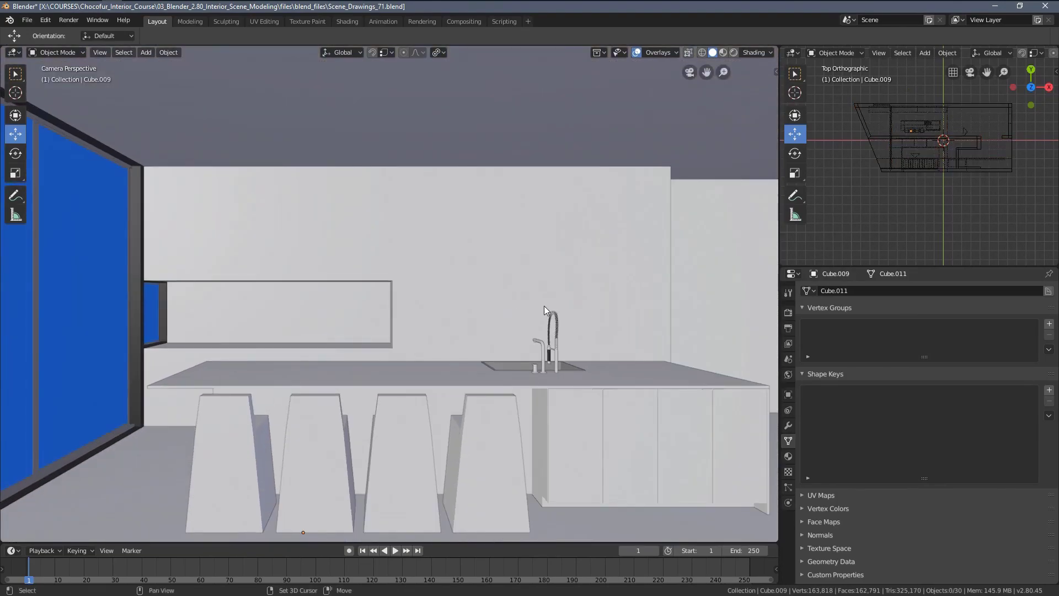
pyautogui.keyDown('shift'); pyautogui.moveTo(544, 307); pyautogui.dragTo(498, 312, button='middle'); pyautogui.keyUp('shift')
pyautogui.click(467, 279)
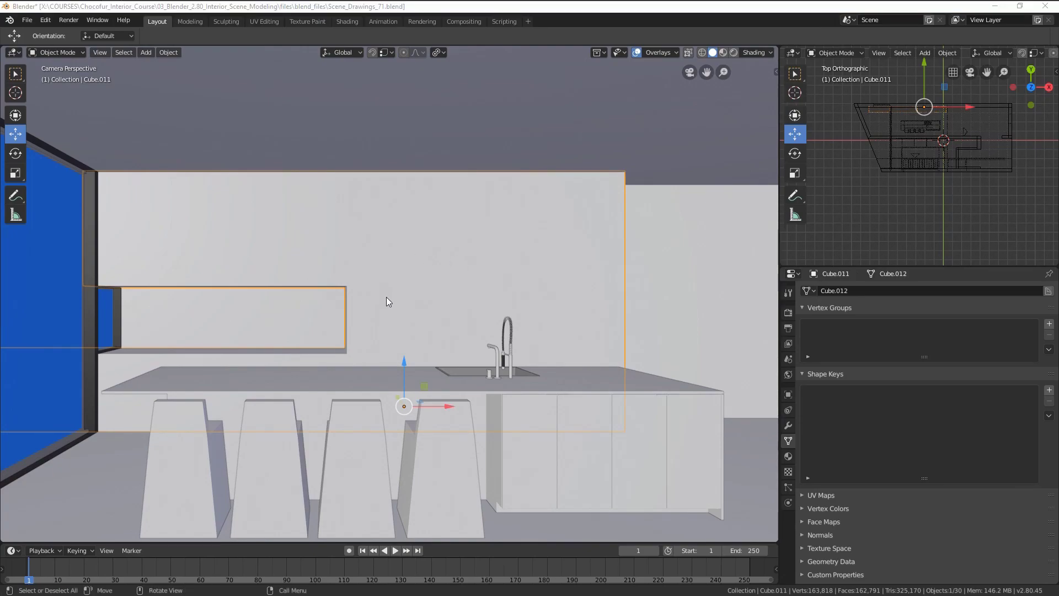
# - Open the kitchen reference photo ending in dezeen_9.jpg in Photos and examine its wooden cabinets, refrigerator, sink and island fronts up close
pyautogui.hotkey('alt', 'Tab')
pyautogui.doubleClick(511, 323)
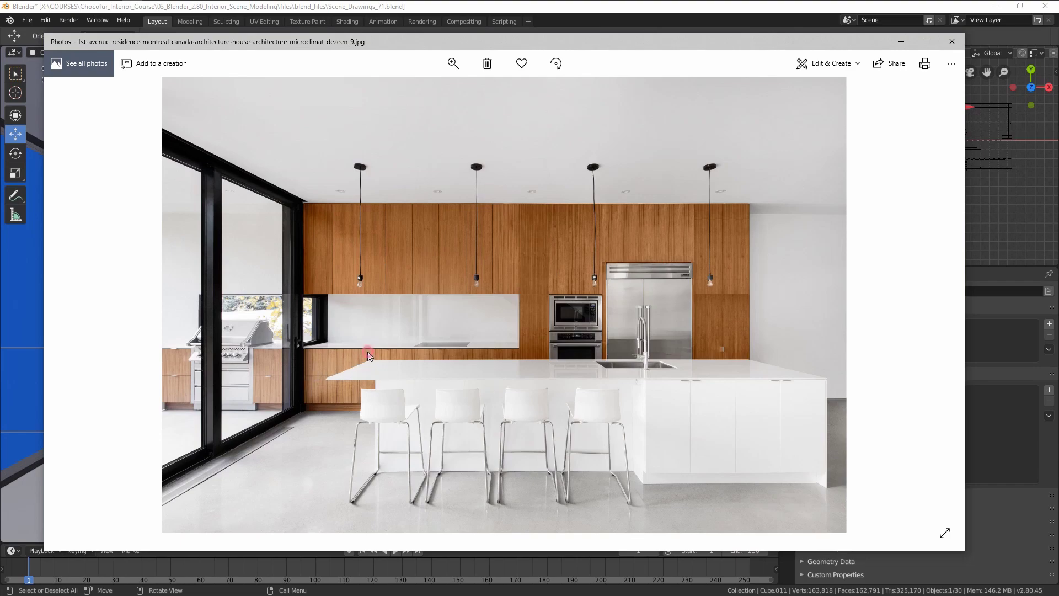
pyautogui.scroll(2, 368, 355)
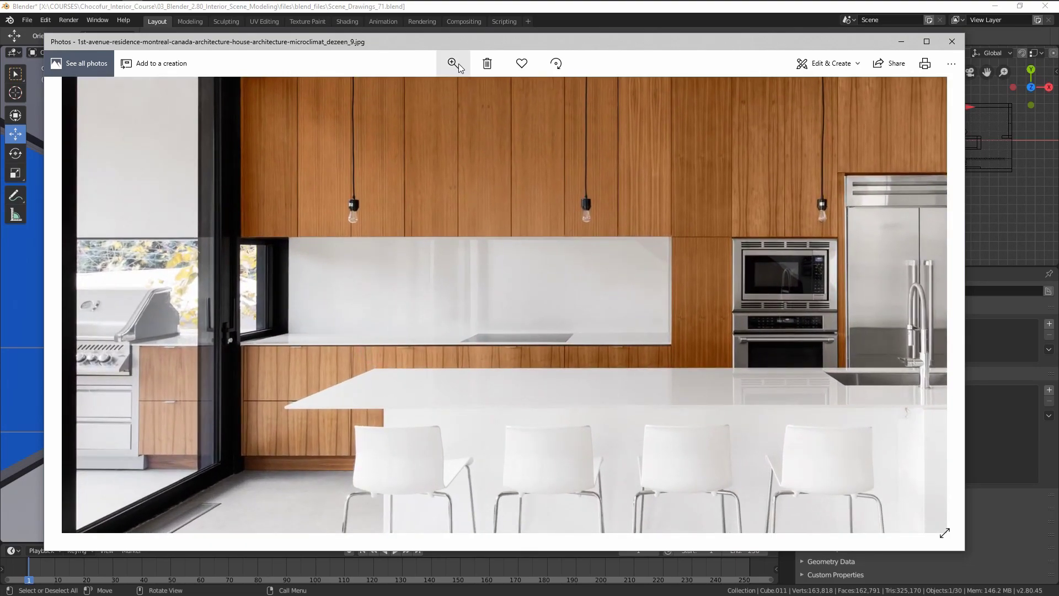
pyautogui.scroll(2, 432, 103)
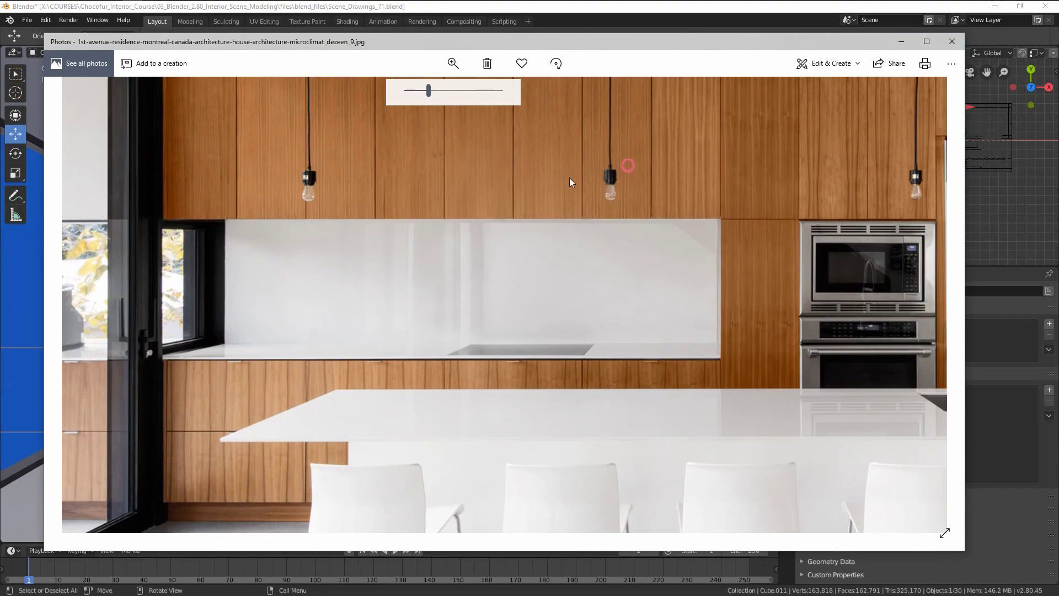
pyautogui.scroll(3, 529, 198)
pyautogui.moveTo(582, 271); pyautogui.dragTo(387, 199)
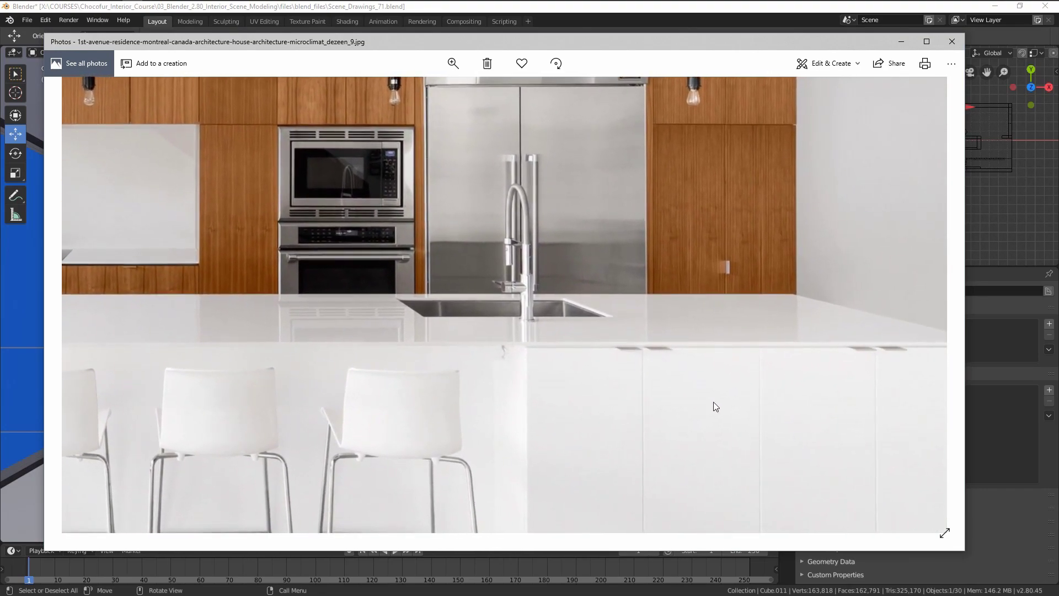
pyautogui.moveTo(801, 404); pyautogui.dragTo(700, 362)
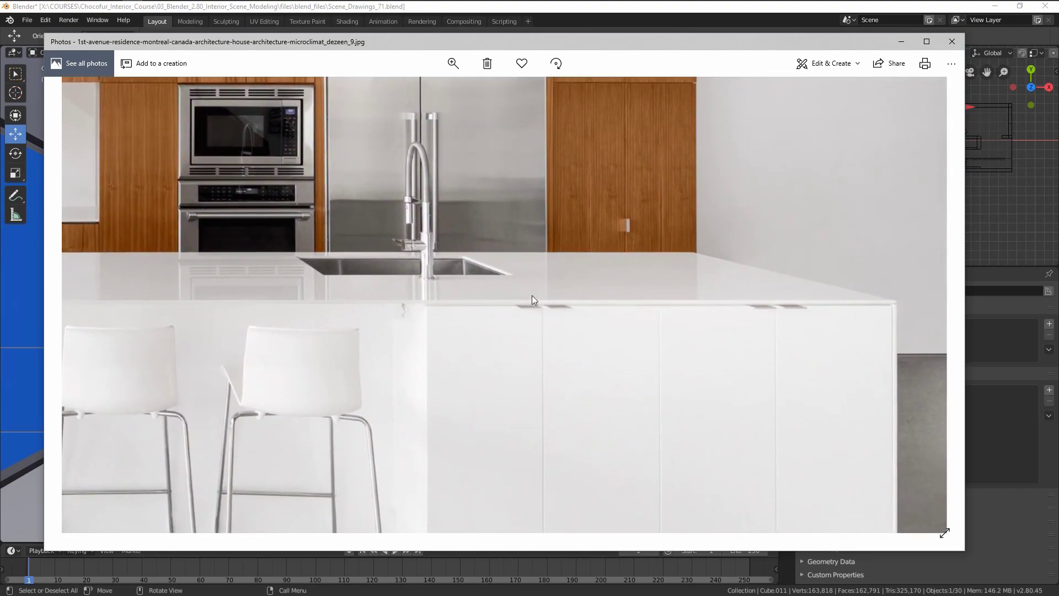
pyautogui.moveTo(564, 188); pyautogui.dragTo(563, 327)
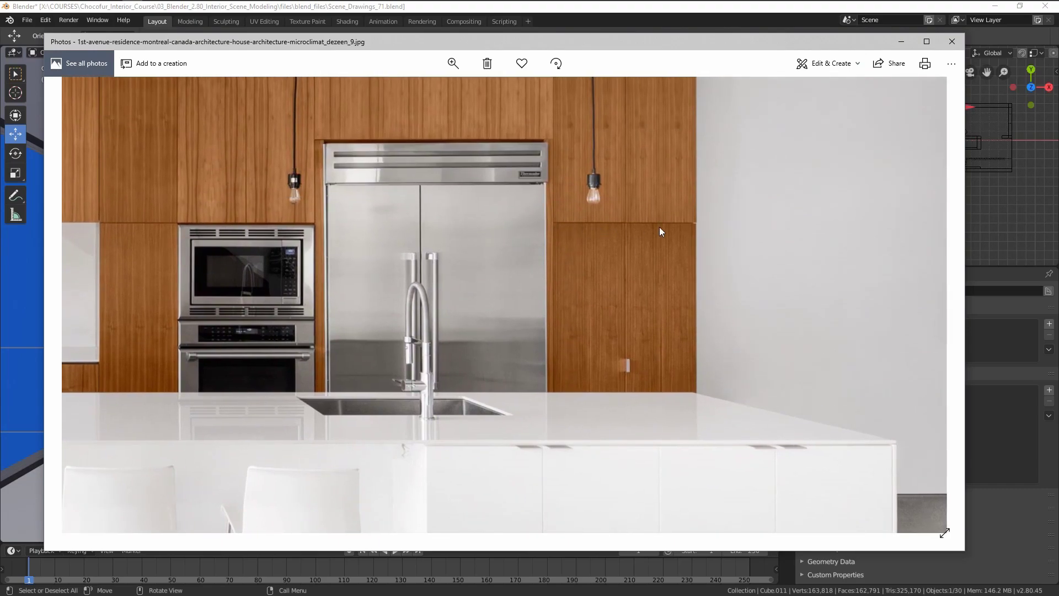
pyautogui.moveTo(653, 221); pyautogui.dragTo(817, 279)
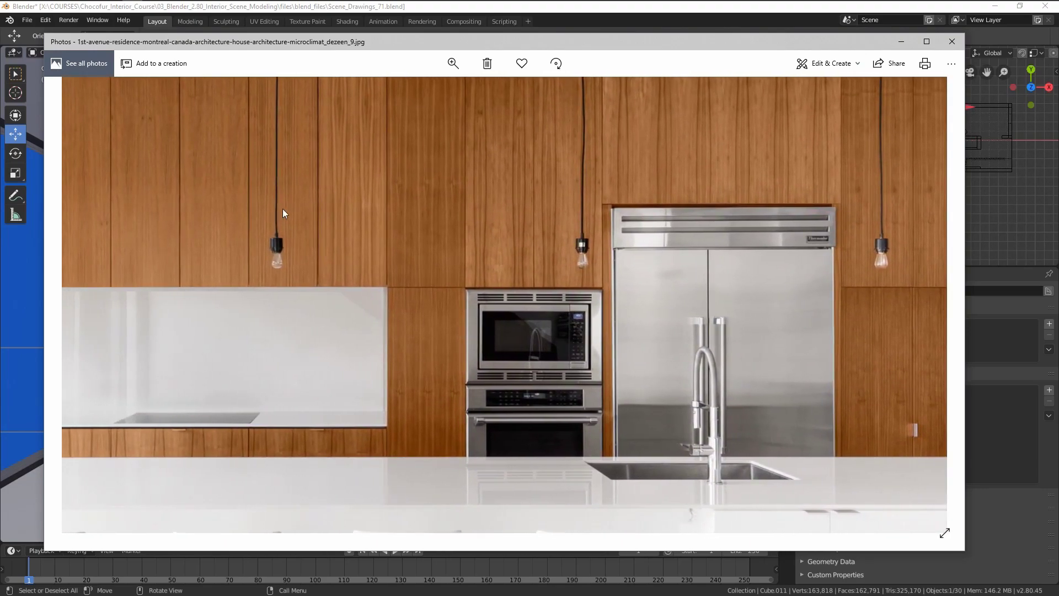
pyautogui.moveTo(283, 209); pyautogui.dragTo(494, 196)
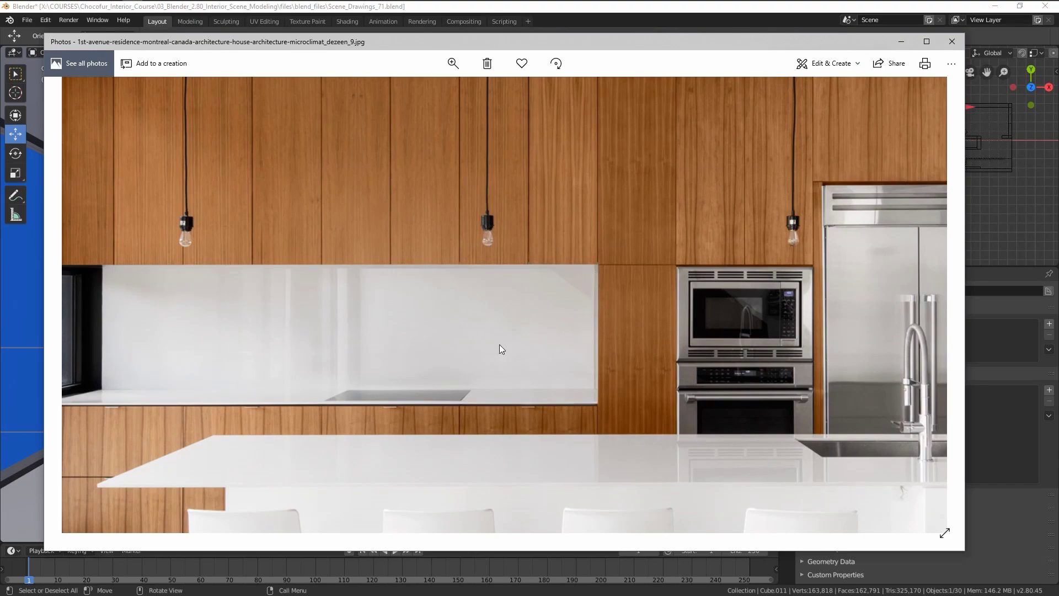
# - Examine the reference photo's built-in oven and microwave, the countertop, and the lower cabinets continuing outside beside the barbecue
pyautogui.moveTo(692, 409); pyautogui.dragTo(466, 373)
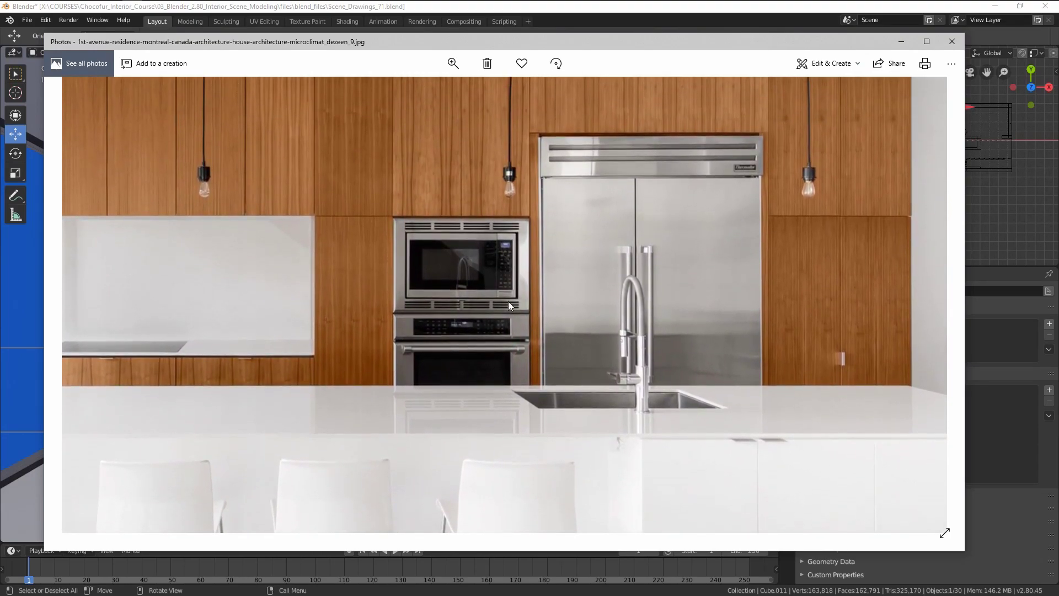
pyautogui.moveTo(306, 288); pyautogui.dragTo(552, 298)
pyautogui.moveTo(309, 307); pyautogui.dragTo(440, 243)
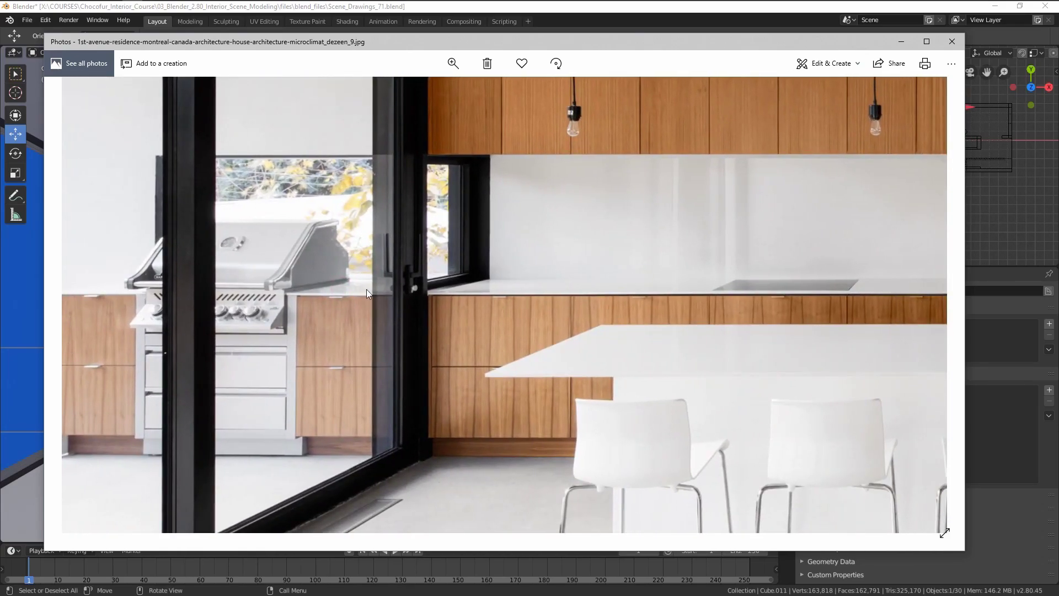
pyautogui.moveTo(362, 287); pyautogui.dragTo(370, 320)
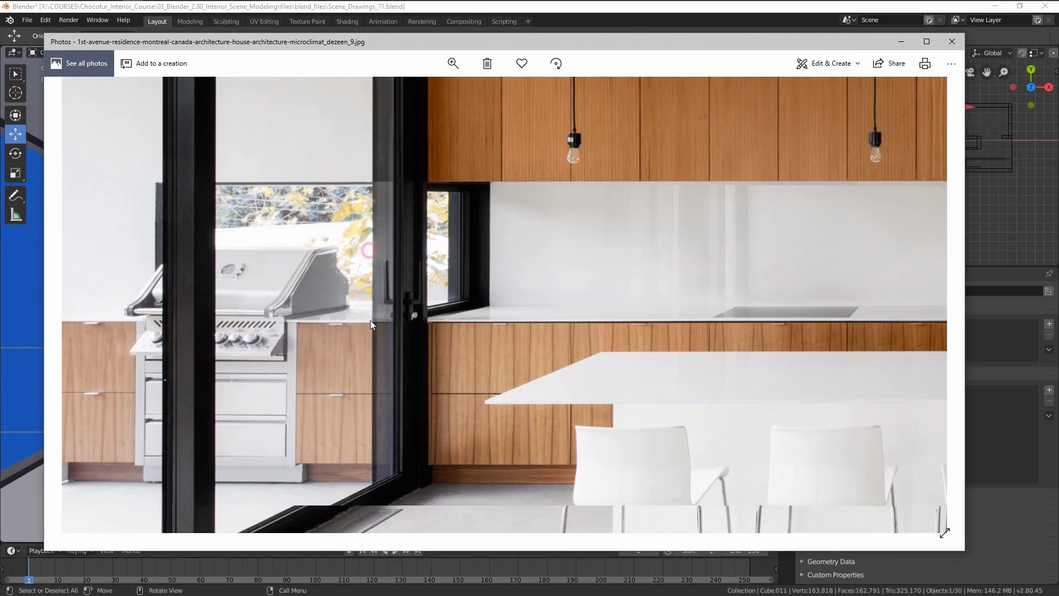
pyautogui.moveTo(850, 414); pyautogui.dragTo(346, 359)
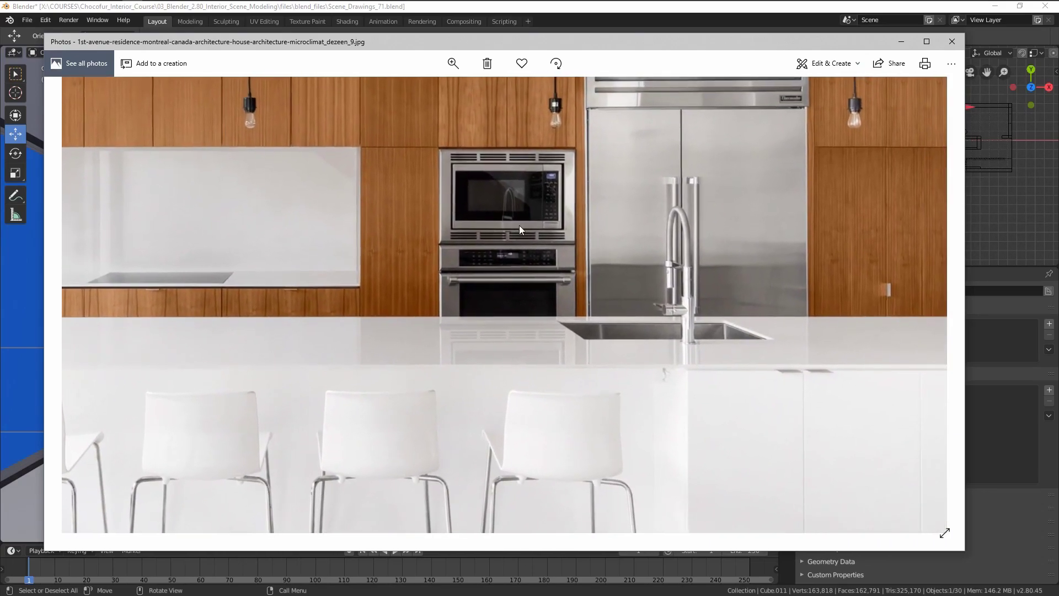
pyautogui.moveTo(519, 226); pyautogui.dragTo(468, 293)
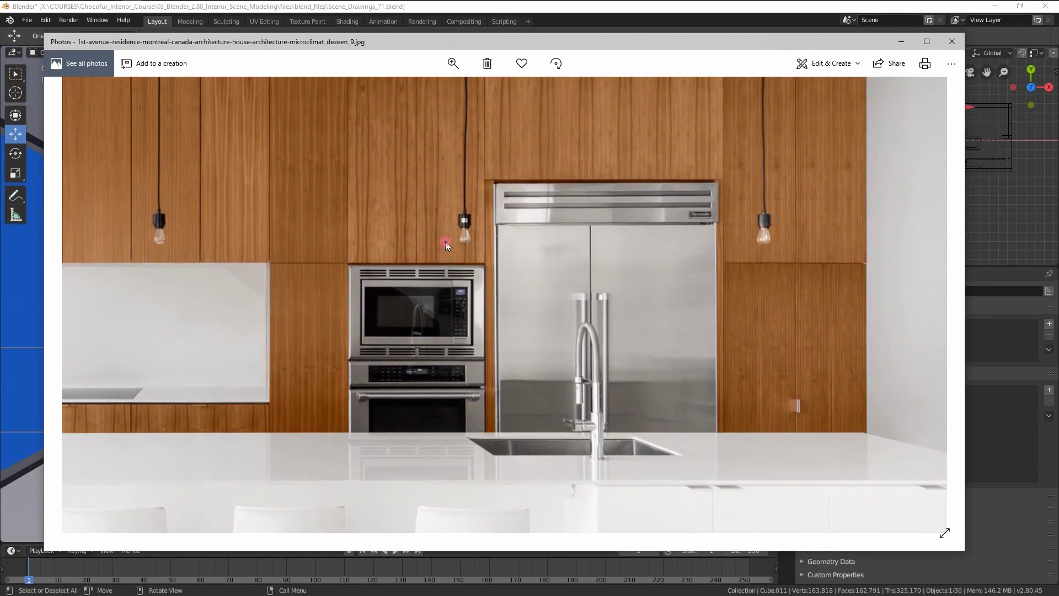
pyautogui.scroll(-5, 453, 255)
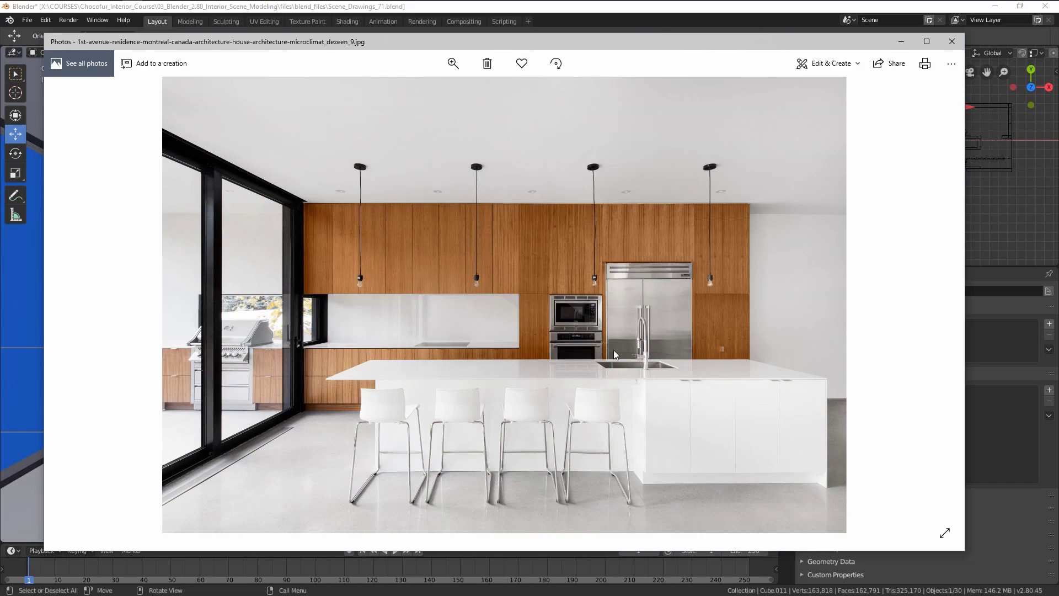
# - Study how the cabinet wall in the reference photo is divided, from the outdoor drawers across the backsplash to the refrigerator
pyautogui.scroll(2, 596, 326)
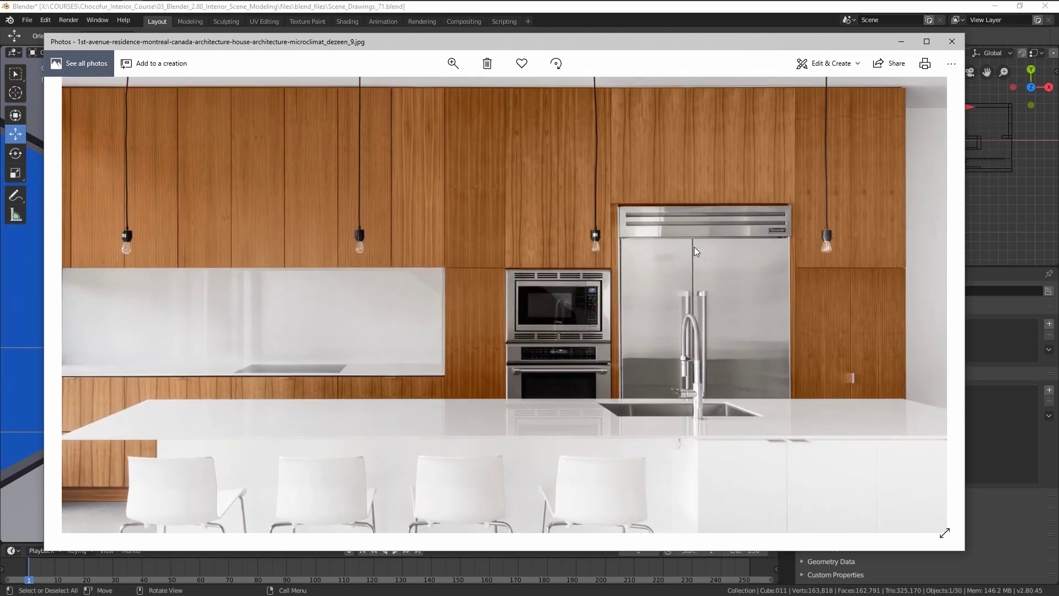
pyautogui.moveTo(420, 339); pyautogui.dragTo(657, 340)
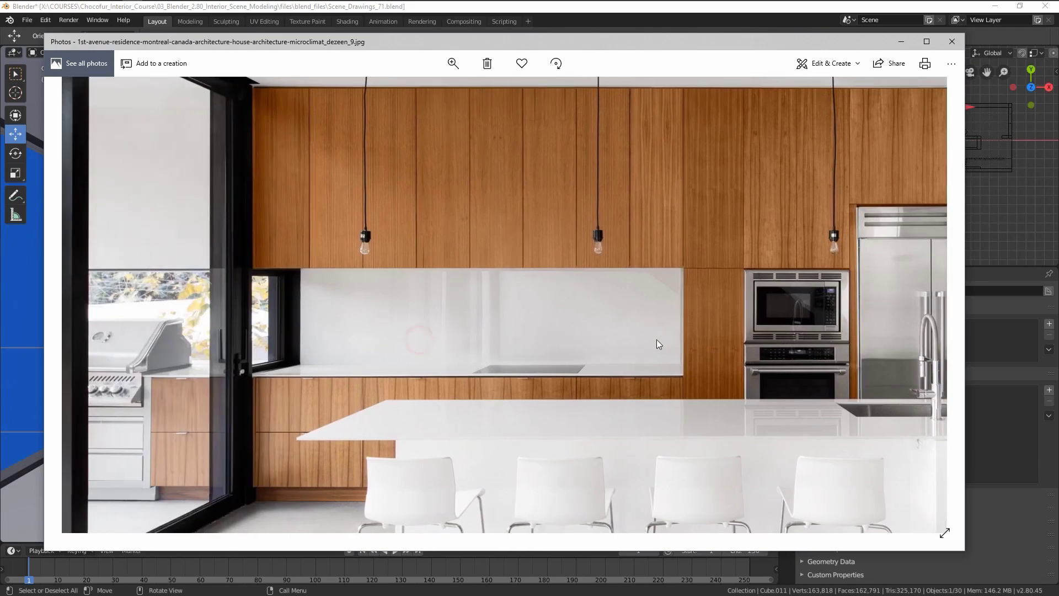
pyautogui.moveTo(188, 419); pyautogui.dragTo(230, 339)
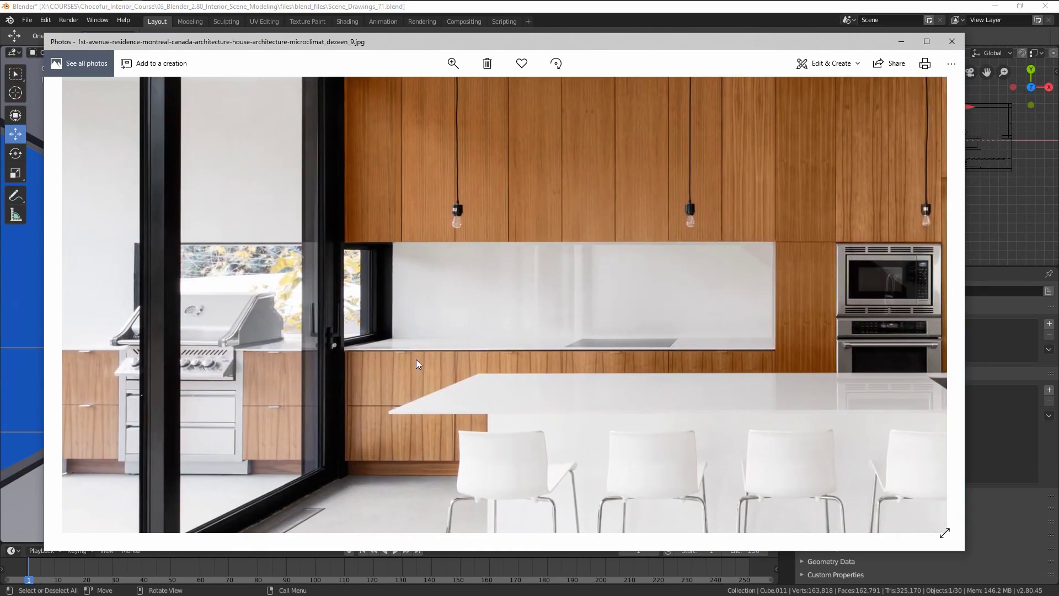
pyautogui.moveTo(558, 342); pyautogui.dragTo(257, 331)
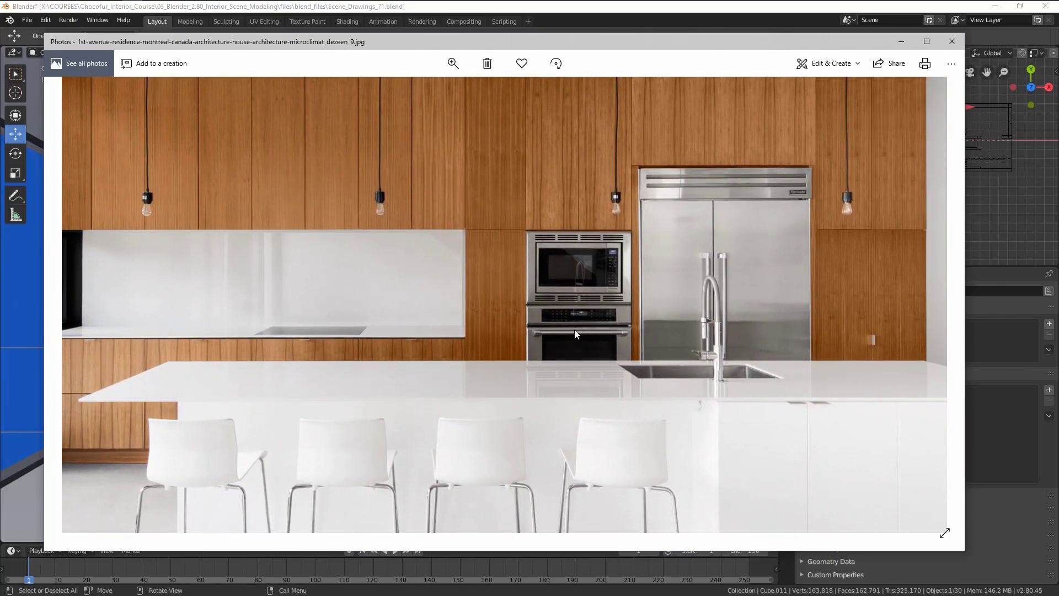
pyautogui.moveTo(596, 324); pyautogui.dragTo(536, 311)
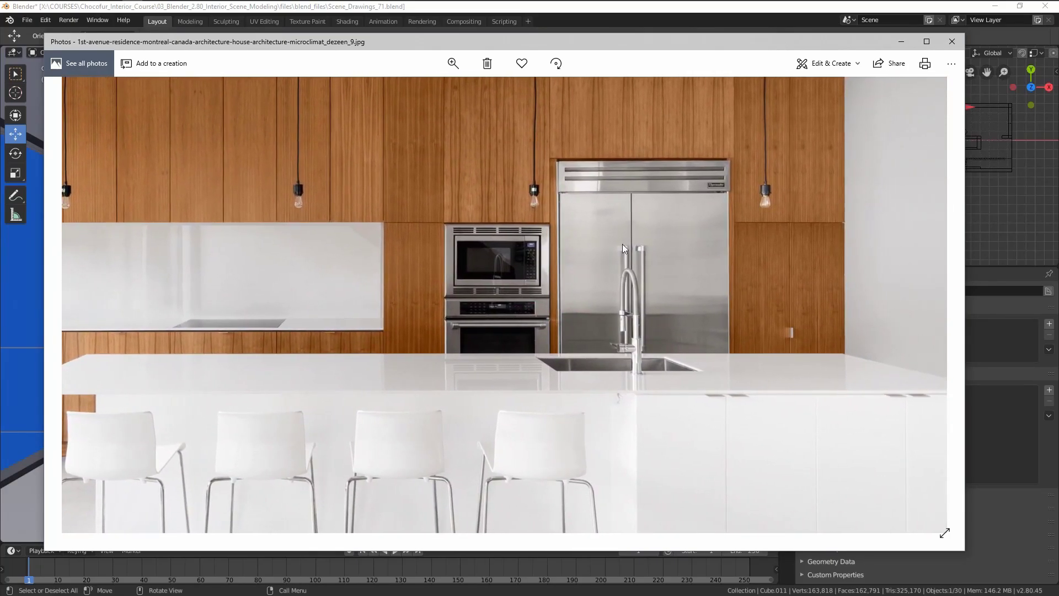
pyautogui.moveTo(360, 317); pyautogui.dragTo(413, 329)
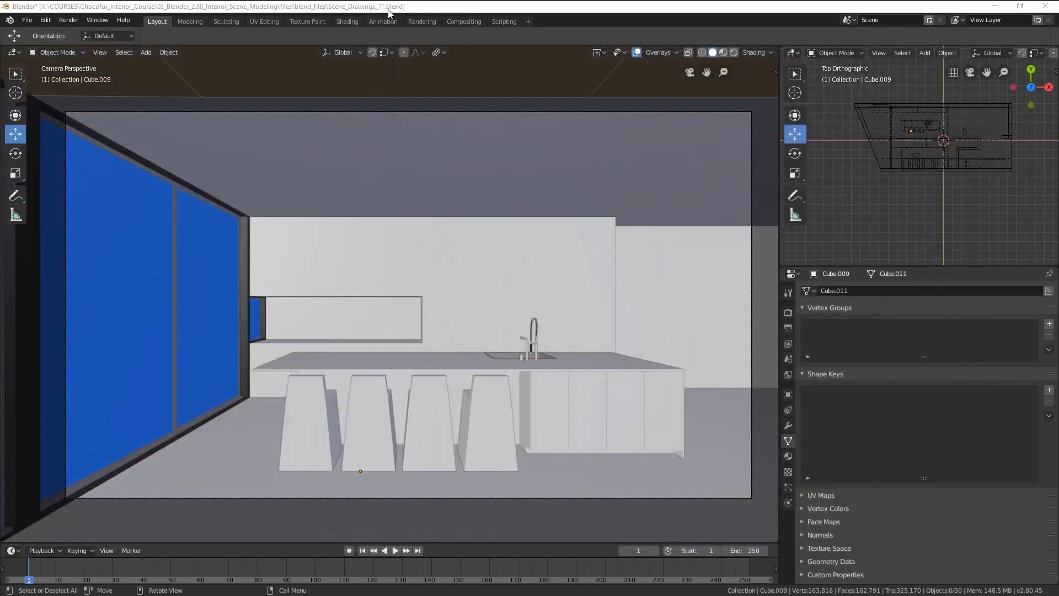
# - Switch back to Blender and isolate the kitchen wall block over the background photo by hiding all other objects
pyautogui.click(388, 10)
pyautogui.click(375, 263)
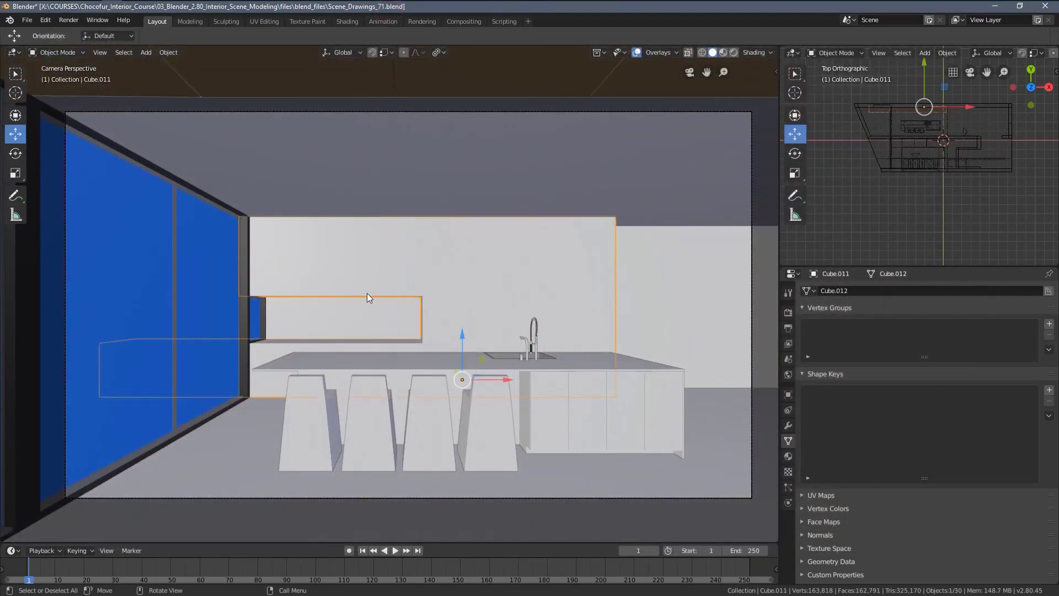
pyautogui.hotkey('shift', 'h')
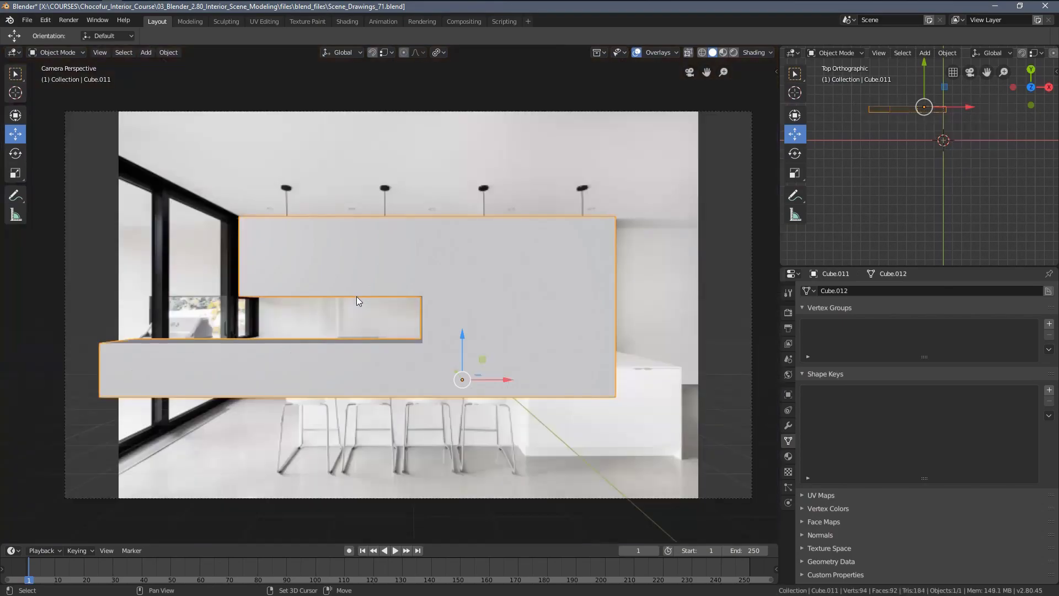
pyautogui.scroll(3, 295, 348)
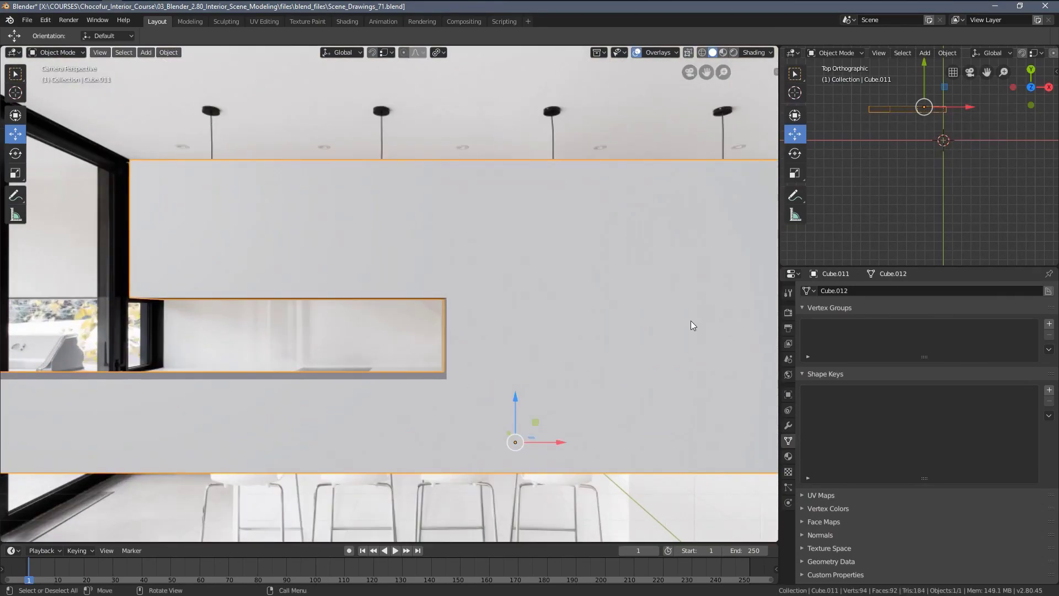
# - Assign the Wood_Main material to the kitchen wall block and add a second material slot with a new material
pyautogui.click(788, 456)
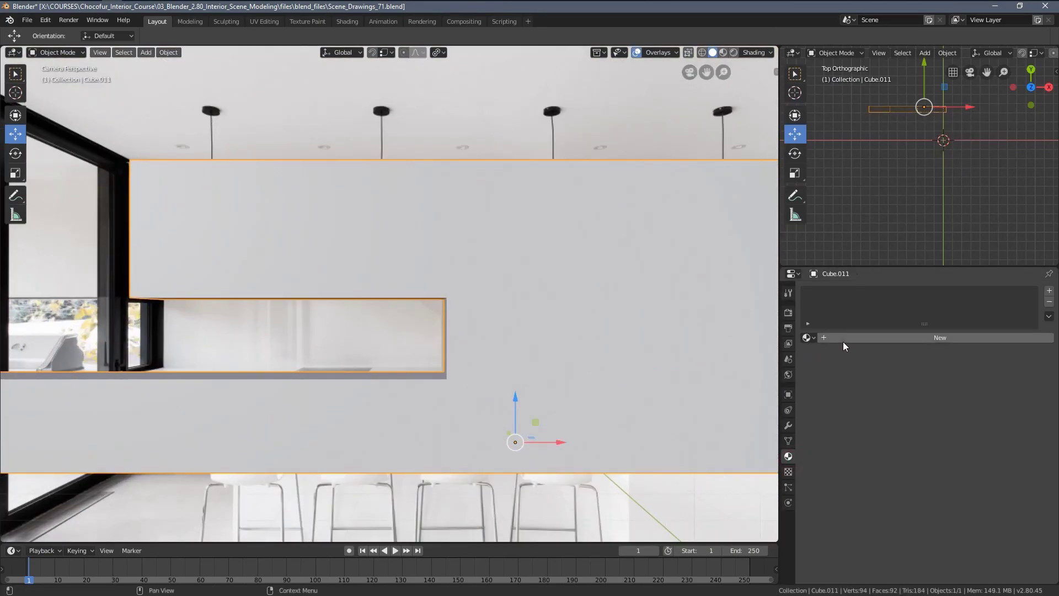
pyautogui.click(809, 337)
pyautogui.write('main')
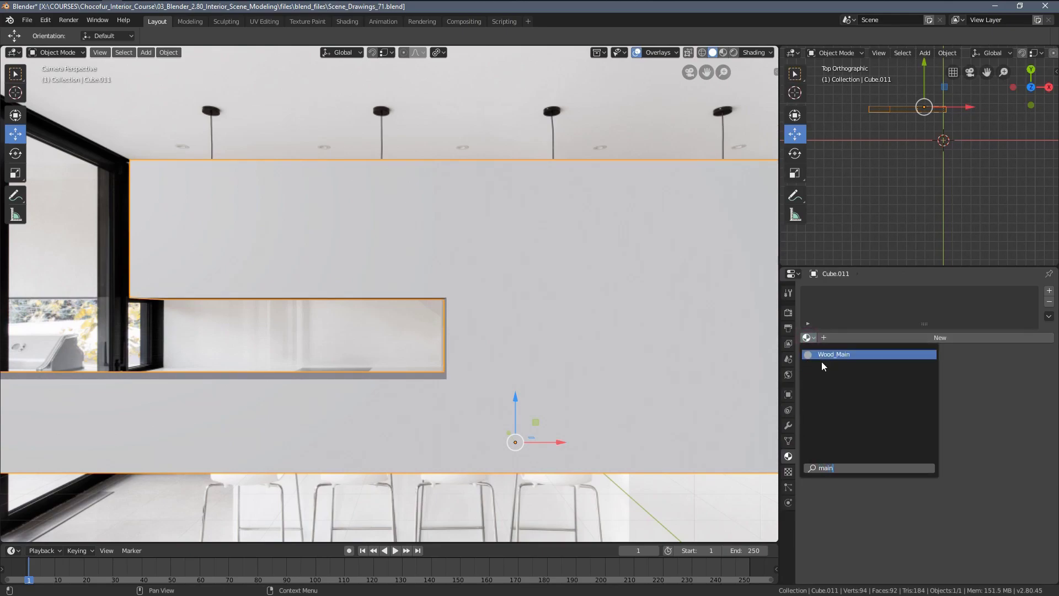
pyautogui.click(822, 358)
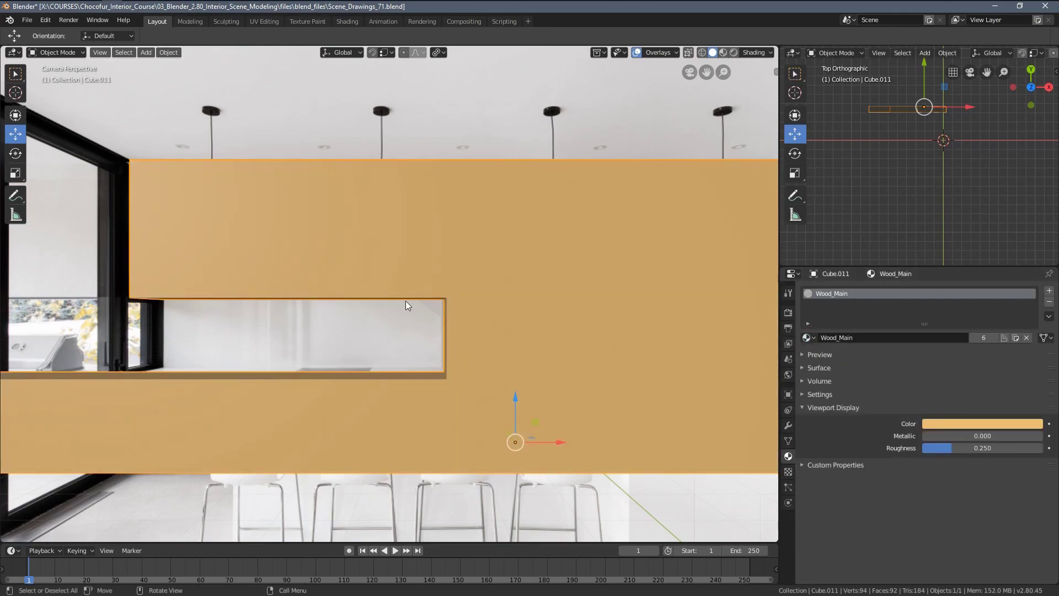
pyautogui.scroll(-2, 442, 303)
pyautogui.scroll(-2, 456, 301)
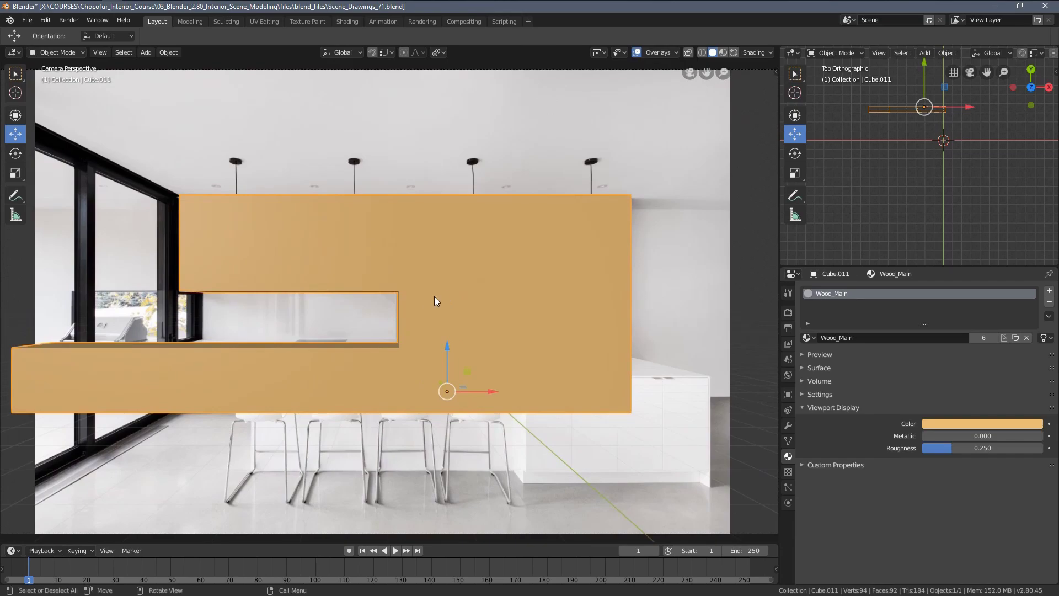
pyautogui.click(1050, 292)
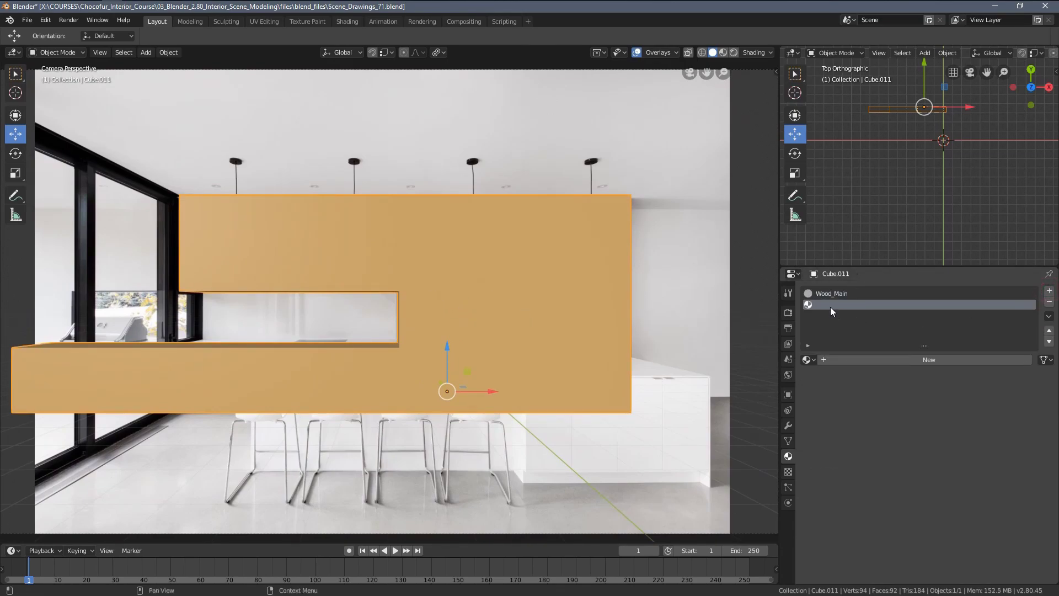
pyautogui.click(849, 359)
# - Assign the new second material to the countertop faces, the inner end face of the backsplash opening and the upper cabinets' underside
pyautogui.moveTo(674, 319); pyautogui.dragTo(417, 357, button='middle')
pyautogui.scroll(-3, 417, 357)
pyautogui.scroll(3, 380, 318)
pyautogui.moveTo(380, 323); pyautogui.dragTo(383, 342, button='middle')
pyautogui.press('Tab')
pyautogui.hotkey('alt', 'a')
pyautogui.press('3')
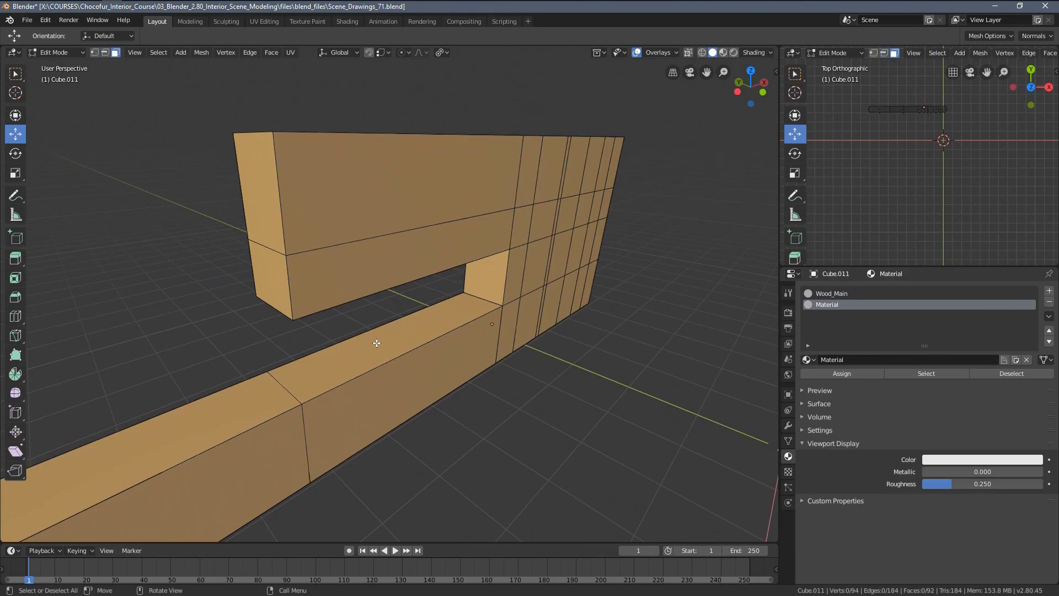
pyautogui.click(376, 349)
pyautogui.keyDown('shift'); pyautogui.click(239, 410); pyautogui.keyUp('shift')
pyautogui.moveTo(239, 410); pyautogui.dragTo(411, 370, button='middle')
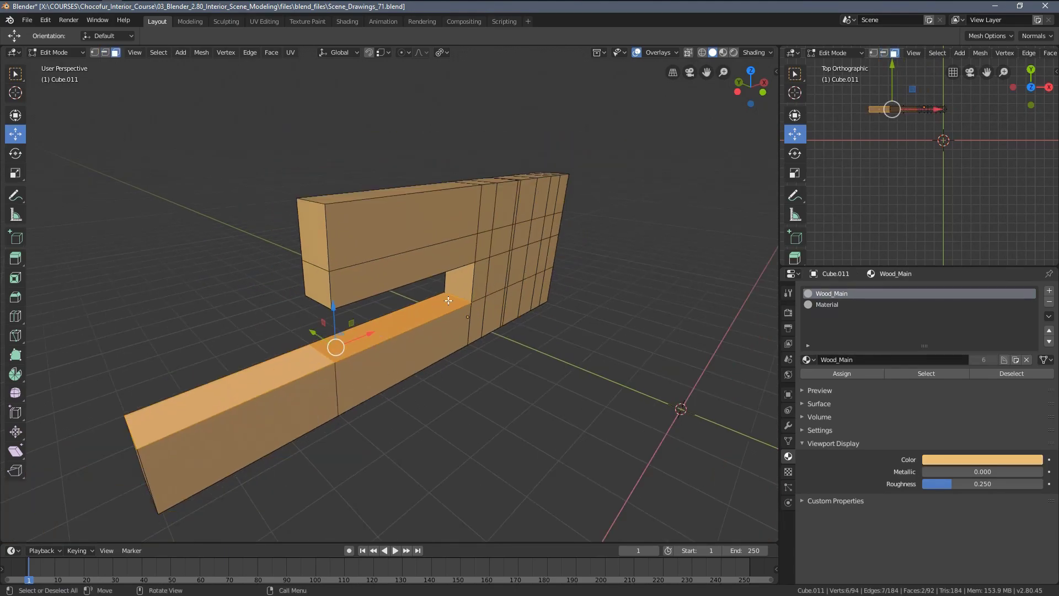
pyautogui.moveTo(453, 310)
pyautogui.mouseDown(button='middle')
pyautogui.moveTo(461, 236)
pyautogui.moveTo(465, 298)
pyautogui.mouseUp(button='middle')
pyautogui.keyDown('shift'); pyautogui.click(465, 298); pyautogui.keyUp('shift')
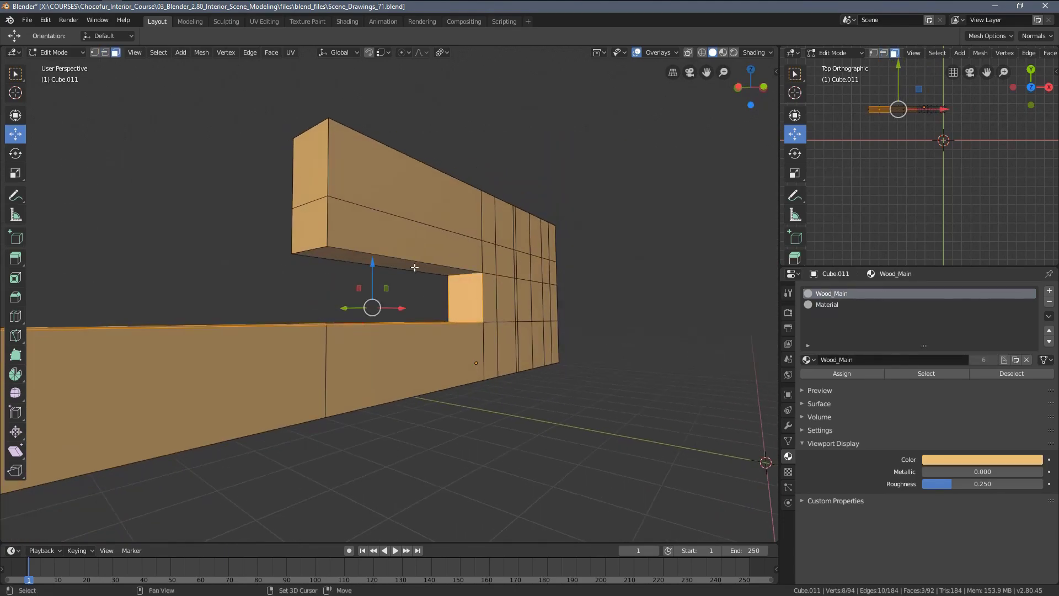
pyautogui.keyDown('shift'); pyautogui.click(414, 265); pyautogui.keyUp('shift')
pyautogui.click(832, 305)
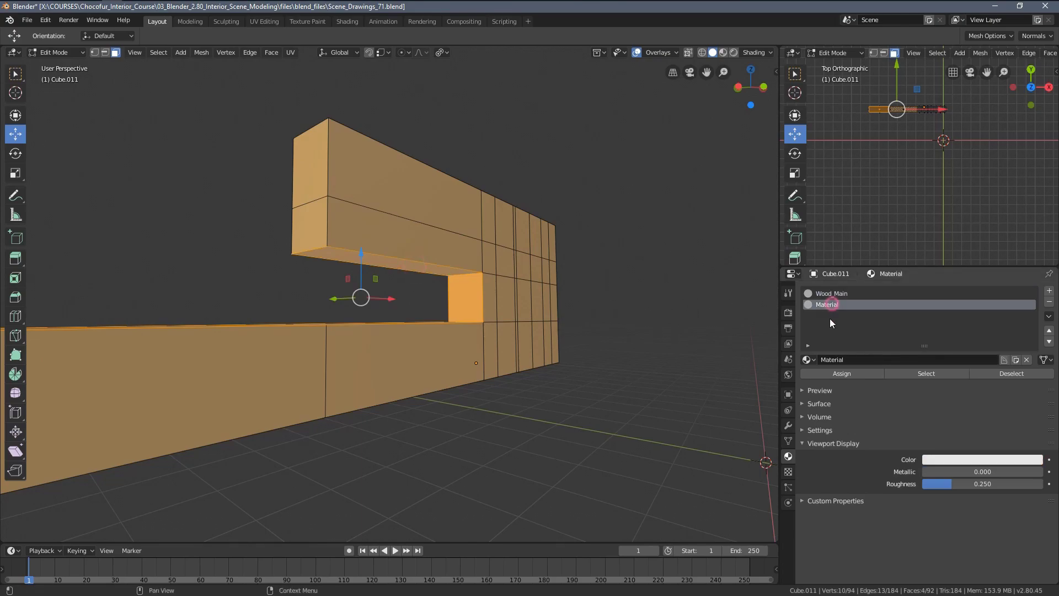
pyautogui.click(829, 374)
pyautogui.moveTo(574, 330); pyautogui.dragTo(546, 364, button='middle')
pyautogui.press('Tab')
# - Show the block as wireframe over the reference photo through the camera, framed on the barbecue area
pyautogui.press('KP_0')
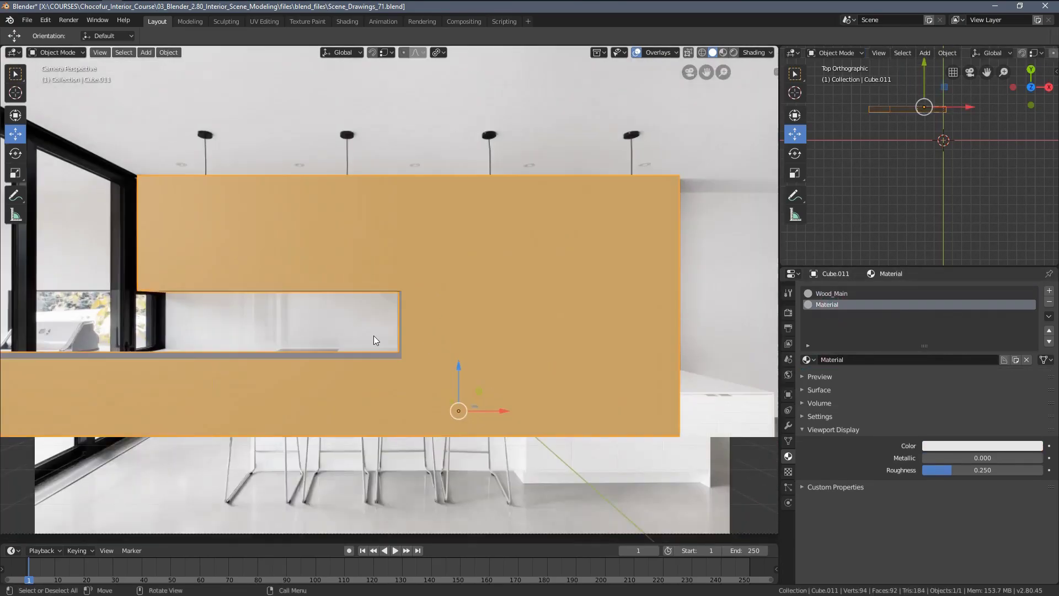
pyautogui.scroll(3, 373, 335)
pyautogui.press('z')
pyautogui.click(320, 340)
pyautogui.moveTo(320, 343)
pyautogui.keyDown('shift'); pyautogui.mouseDown(button='middle')
pyautogui.moveTo(468, 321)
pyautogui.moveTo(522, 326)
pyautogui.mouseUp(button='middle'); pyautogui.keyUp('shift')
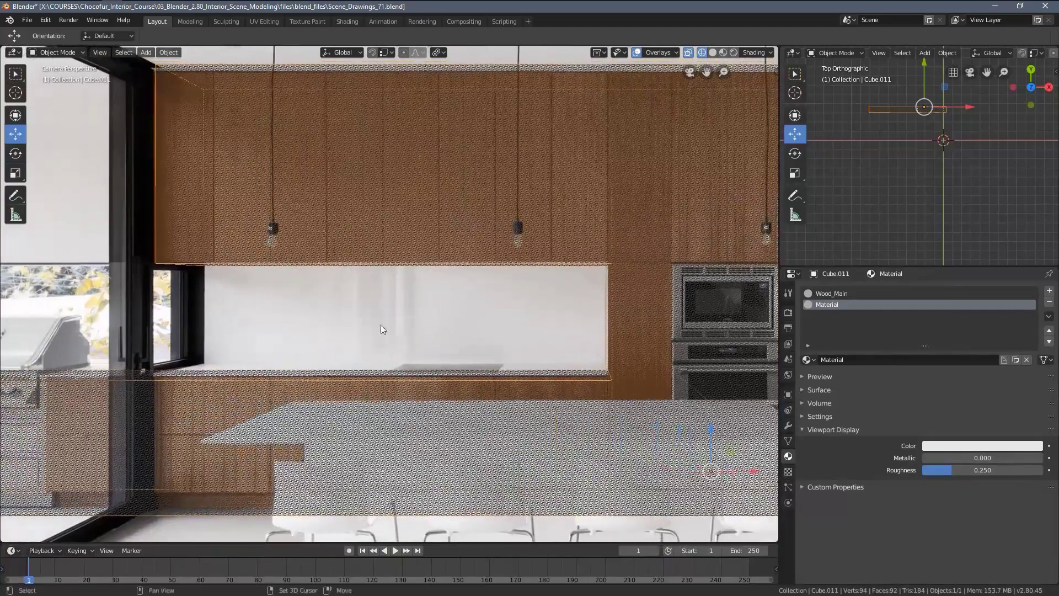
pyautogui.keyDown('shift'); pyautogui.moveTo(382, 330); pyautogui.dragTo(539, 296, button='middle'); pyautogui.keyUp('shift')
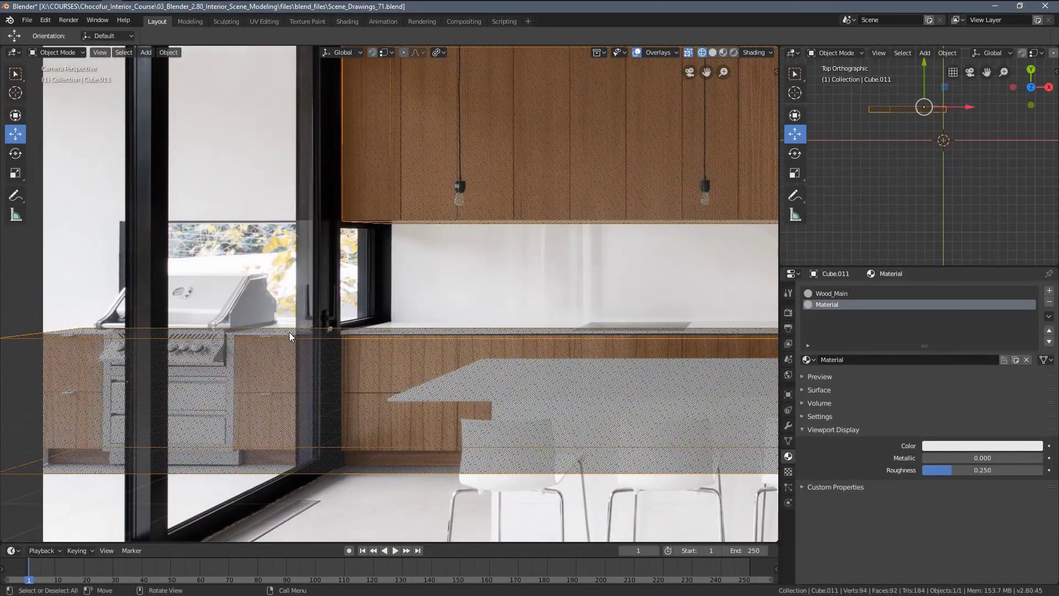
# - Cut a vertical edge loop into the lower cabinet block along the barbecue's right side in the photo
pyautogui.press('Tab')
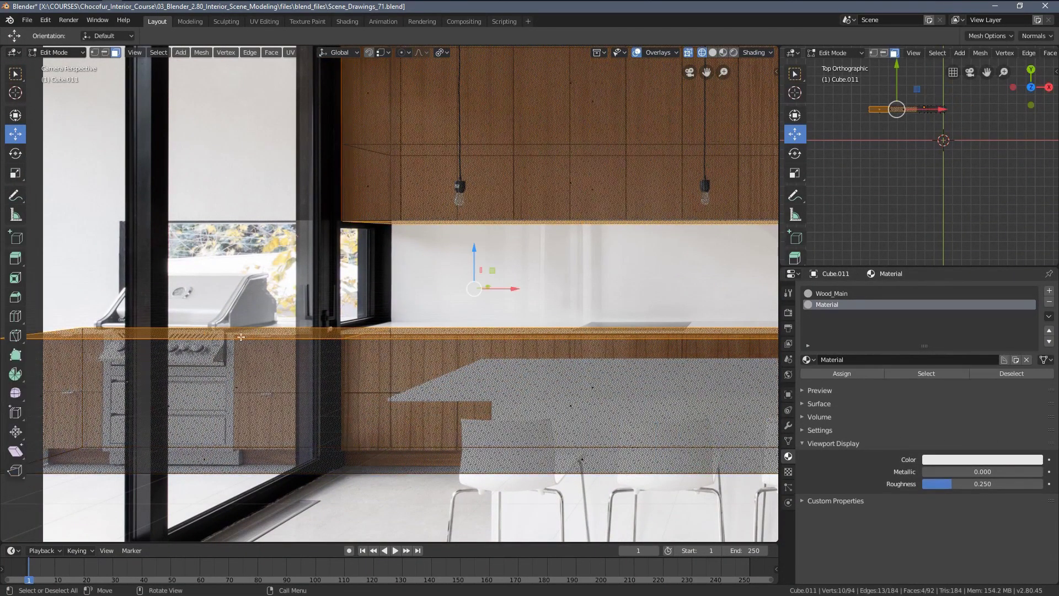
pyautogui.scroll(2, 282, 325)
pyautogui.press('z')
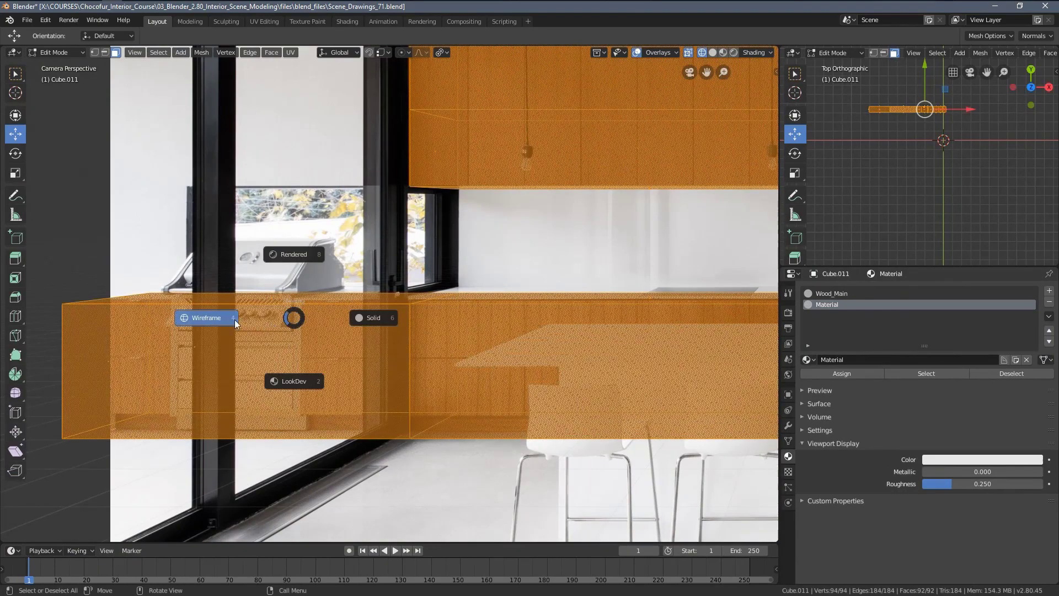
pyautogui.click(344, 325)
pyautogui.press('z')
pyautogui.click(252, 309)
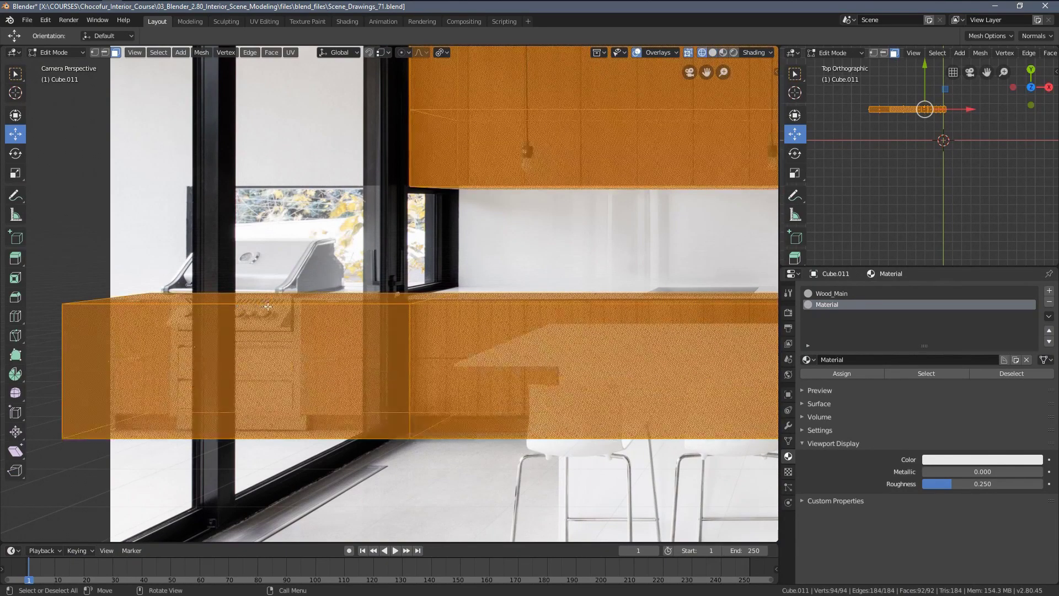
pyautogui.hotkey('alt', 'a')
pyautogui.scroll(2, 297, 316)
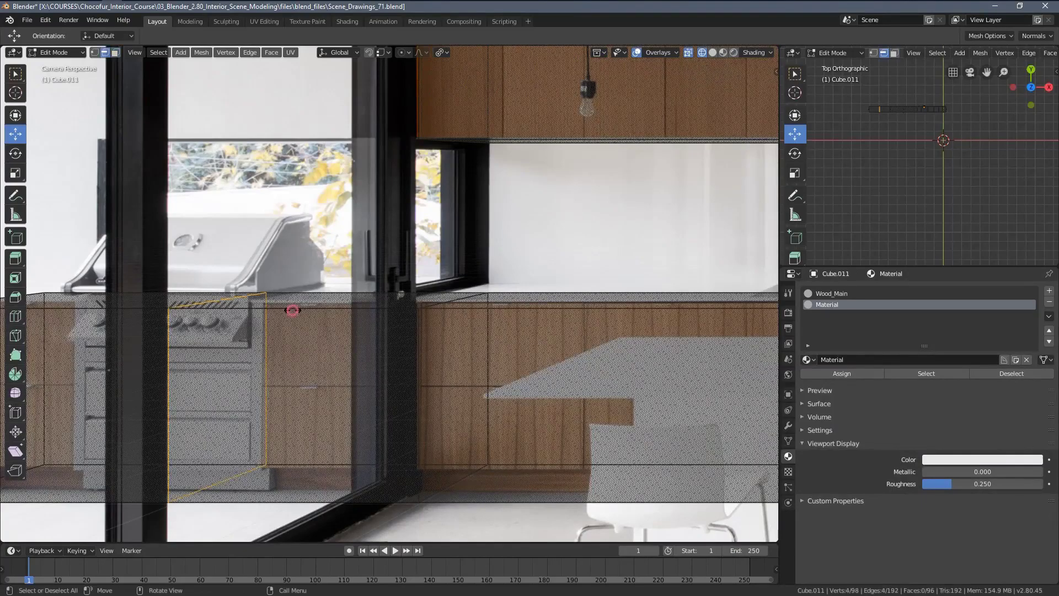
pyautogui.click(290, 309)
pyautogui.click(385, 327)
# - Cut a second vertical edge loop into the lower cabinet block at the barbecue's left side
pyautogui.keyDown('shift'); pyautogui.moveTo(385, 326); pyautogui.dragTo(521, 330, button='middle'); pyautogui.keyUp('shift')
pyautogui.press('a')
pyautogui.hotkey('alt', 'a')
pyautogui.hotkey('ctrl', 'r')
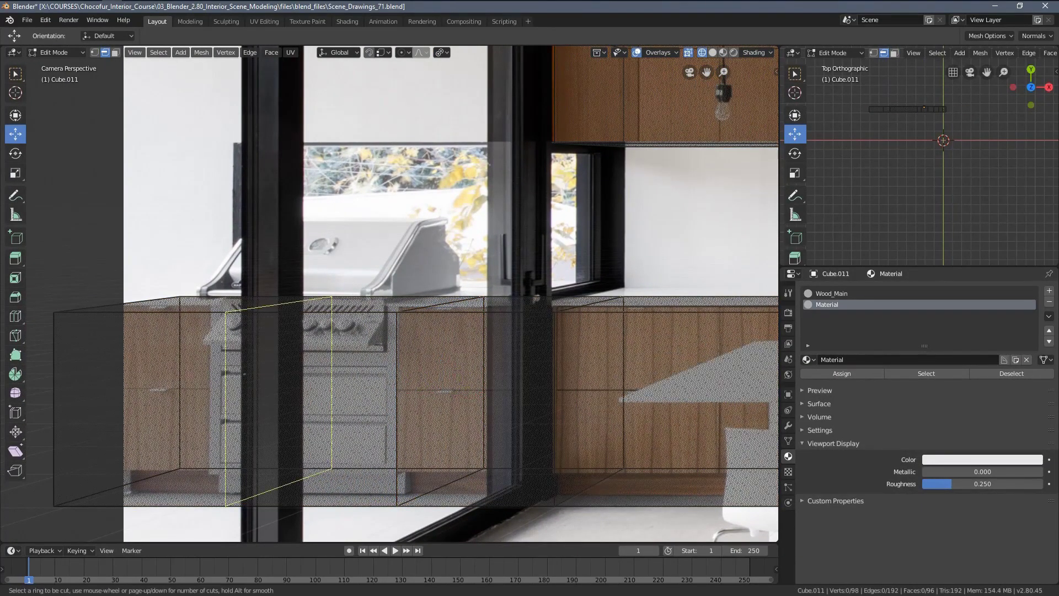
pyautogui.click(271, 316)
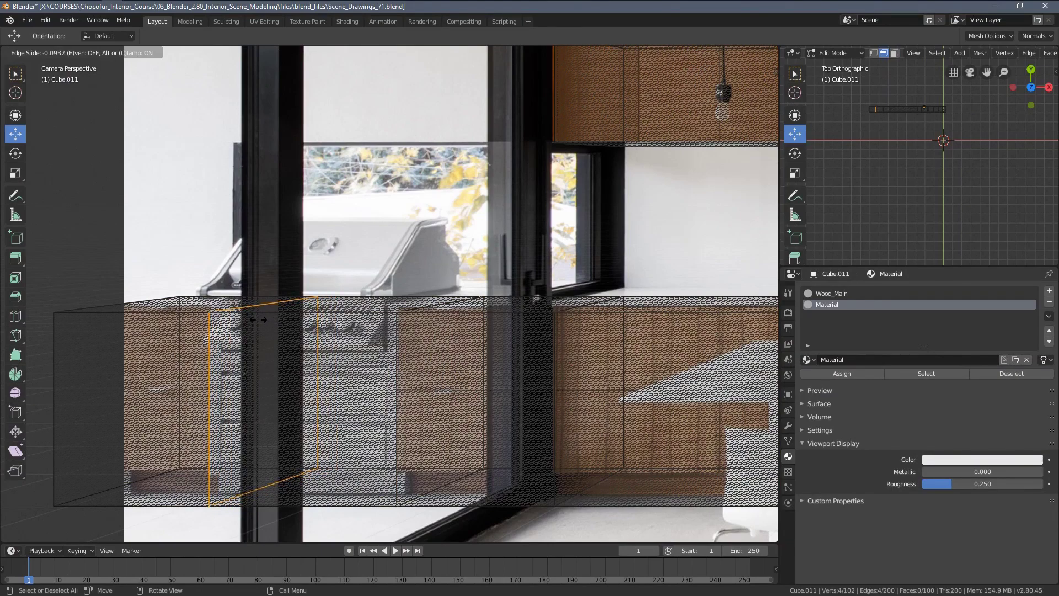
pyautogui.click(259, 320)
# - Delete the four faces of the lower block between the two edge loops to open a gap for the barbecue
pyautogui.press('KP_0')
pyautogui.press('KP_Decimal')
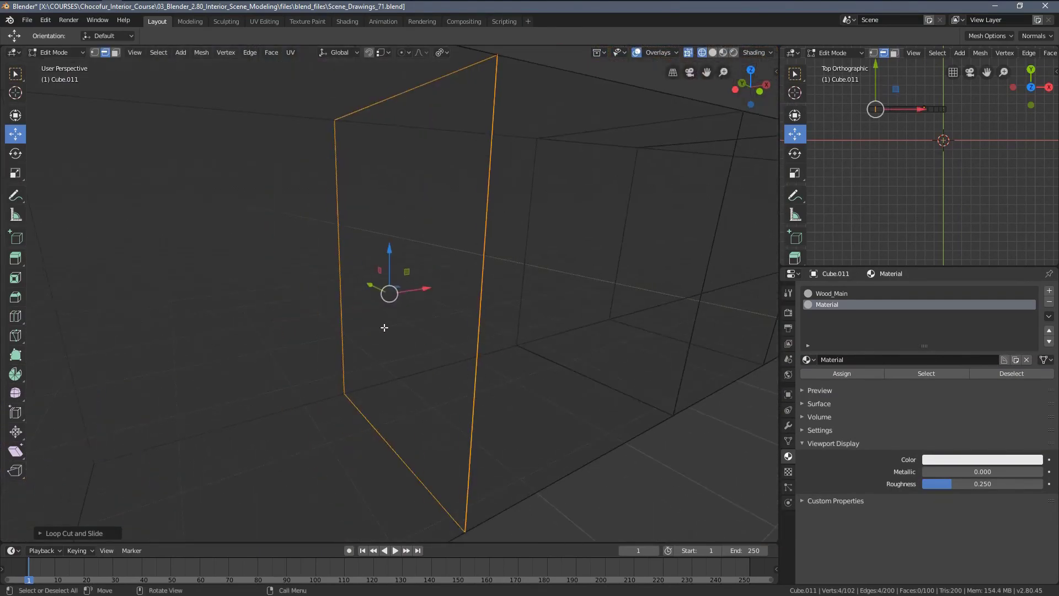
pyautogui.scroll(-5, 385, 327)
pyautogui.press('z')
pyautogui.click(440, 349)
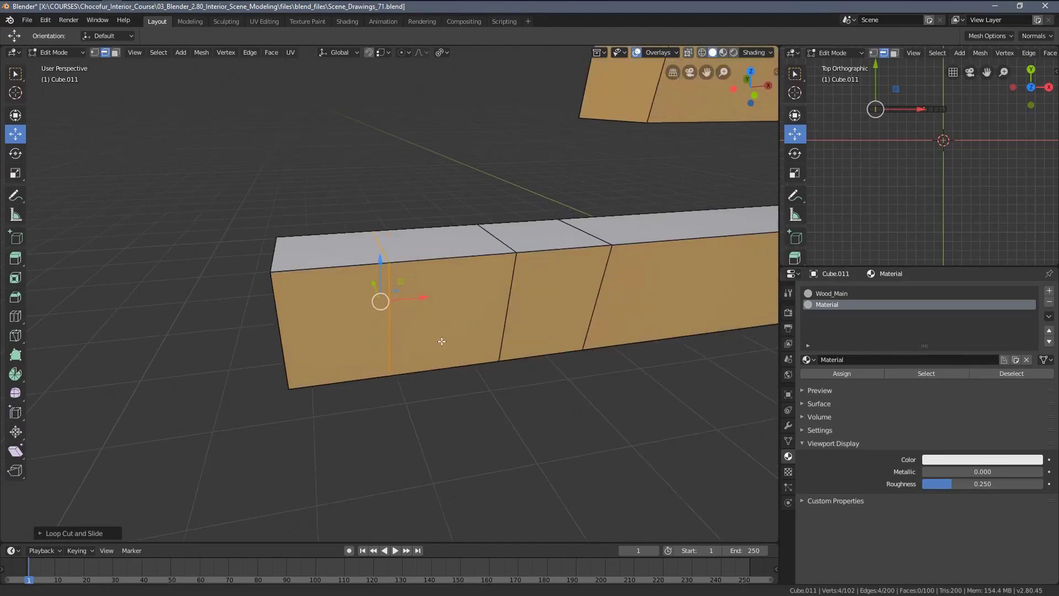
pyautogui.scroll(1, 421, 311)
pyautogui.press('a')
pyautogui.hotkey('alt', 'a')
pyautogui.click(419, 314)
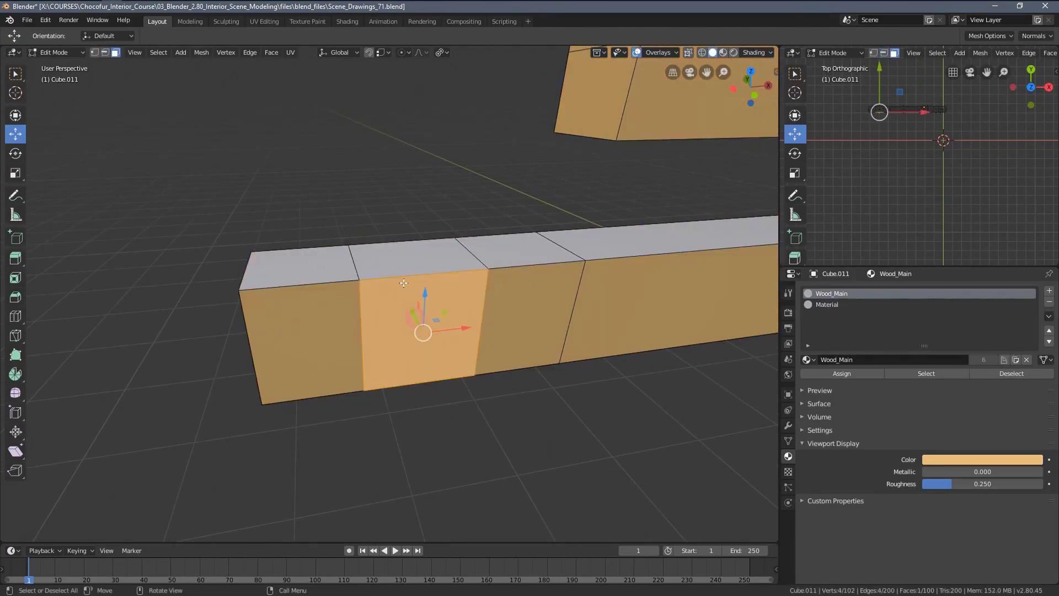
pyautogui.keyDown('shift'); pyautogui.click(402, 267); pyautogui.keyUp('shift')
pyautogui.moveTo(390, 287); pyautogui.dragTo(588, 261, button='middle')
pyautogui.keyDown('shift'); pyautogui.click(365, 331); pyautogui.keyUp('shift')
pyautogui.moveTo(365, 331); pyautogui.dragTo(375, 284, button='middle')
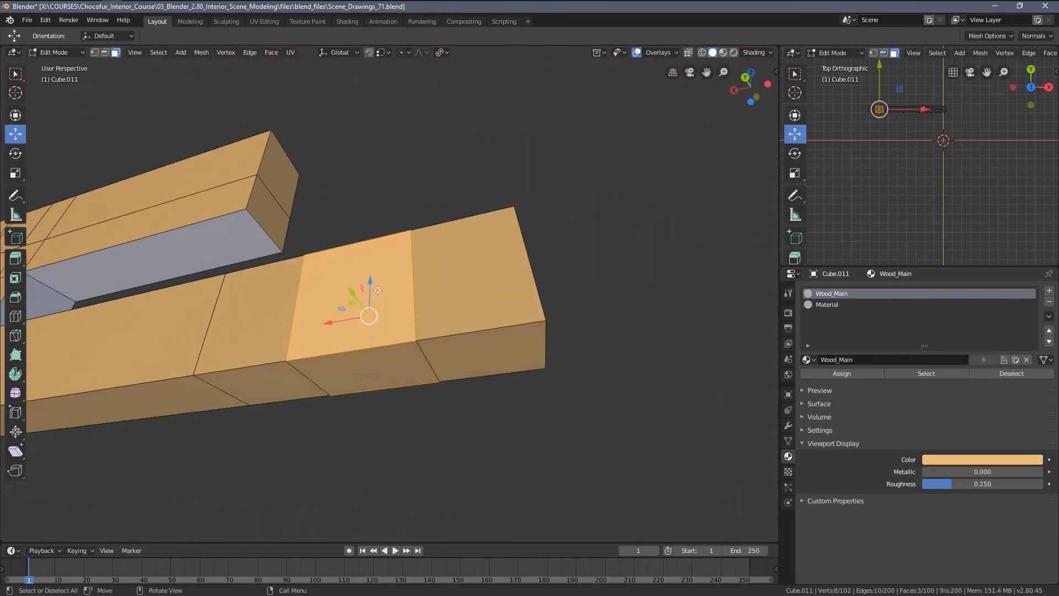
pyautogui.keyDown('shift'); pyautogui.click(366, 354); pyautogui.keyUp('shift')
pyautogui.press('x')
pyautogui.click(346, 250)
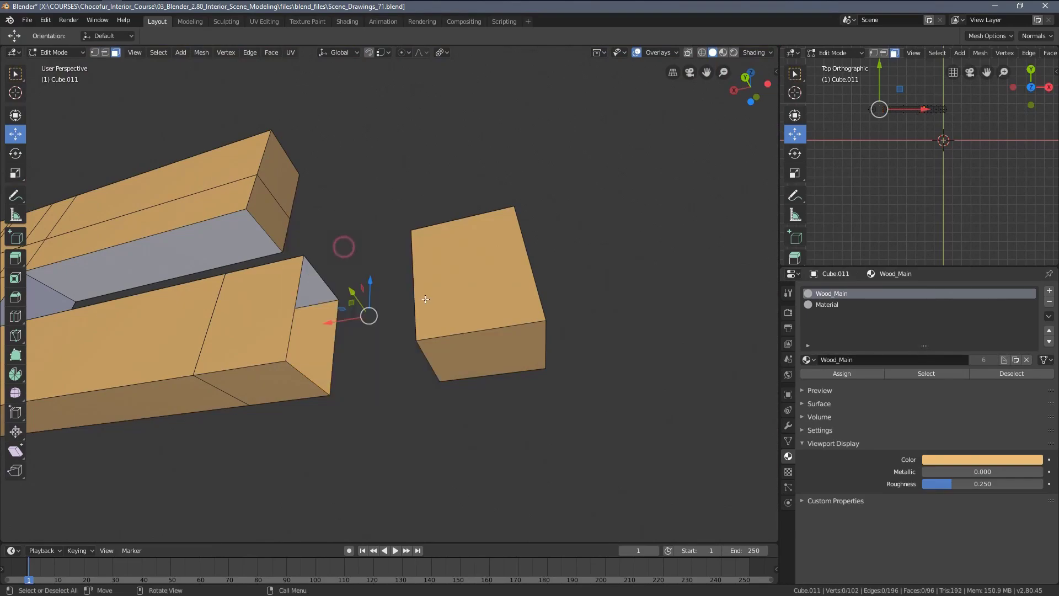
# - Duplicate the three countertop faces on both sides of the barbecue gap in place
pyautogui.press('a')
pyautogui.moveTo(346, 249); pyautogui.dragTo(165, 287, button='middle')
pyautogui.hotkey('alt', 'a')
pyautogui.click(176, 288)
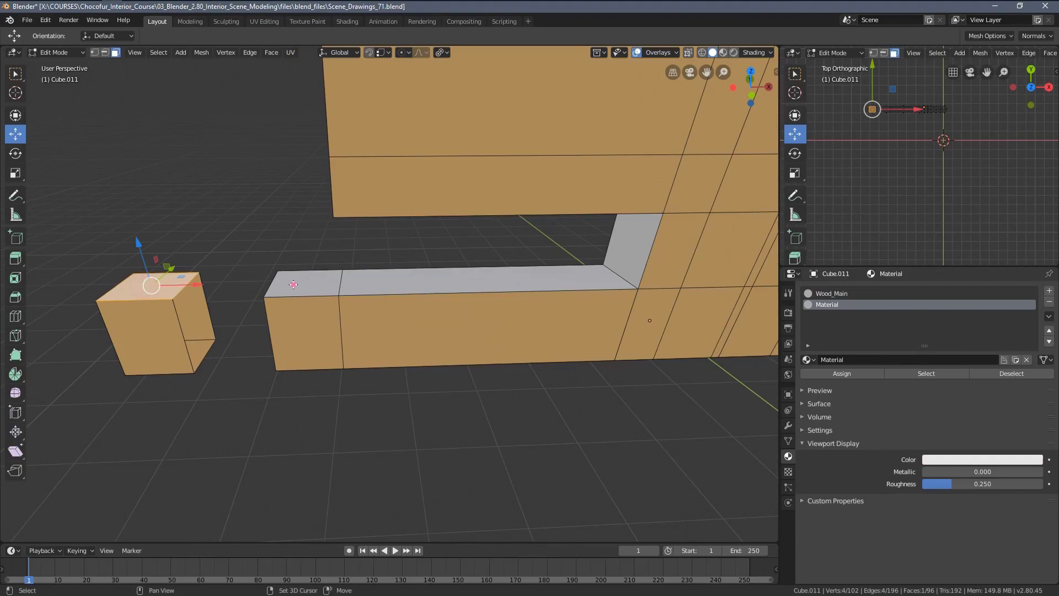
pyautogui.click(294, 285)
pyautogui.keyDown('shift'); pyautogui.click(406, 286); pyautogui.keyUp('shift')
pyautogui.moveTo(411, 286); pyautogui.dragTo(511, 271, button='middle')
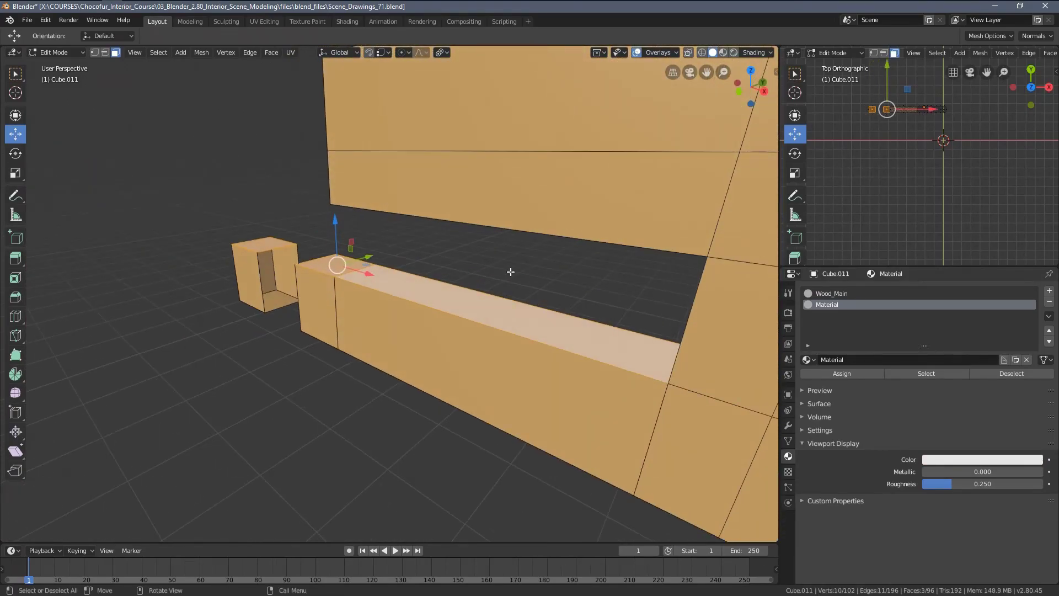
pyautogui.scroll(-5, 511, 271)
pyautogui.press('KP_0')
pyautogui.scroll(-3, 359, 301)
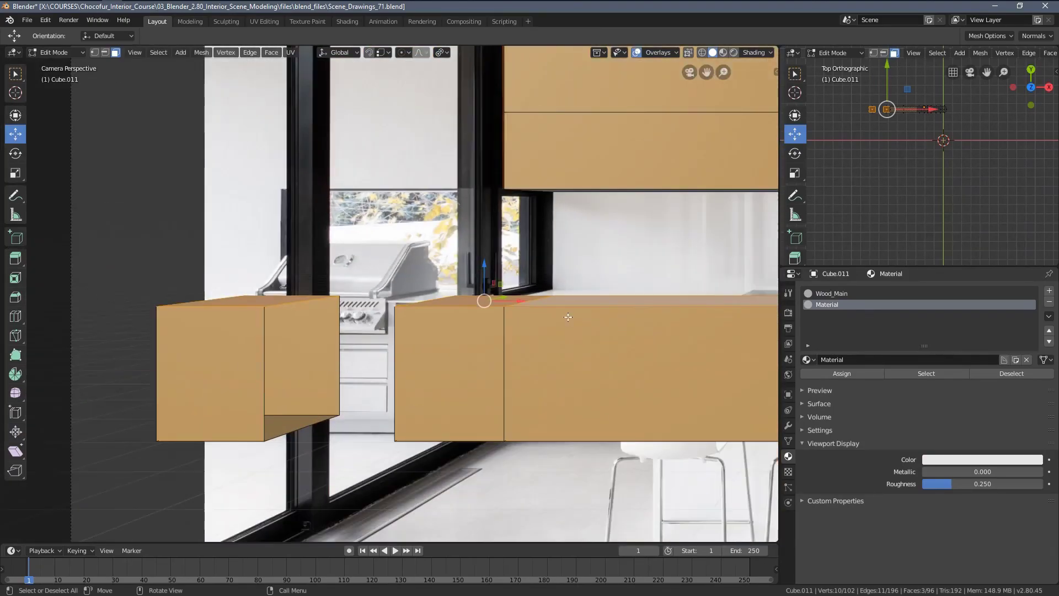
pyautogui.scroll(2, 360, 301)
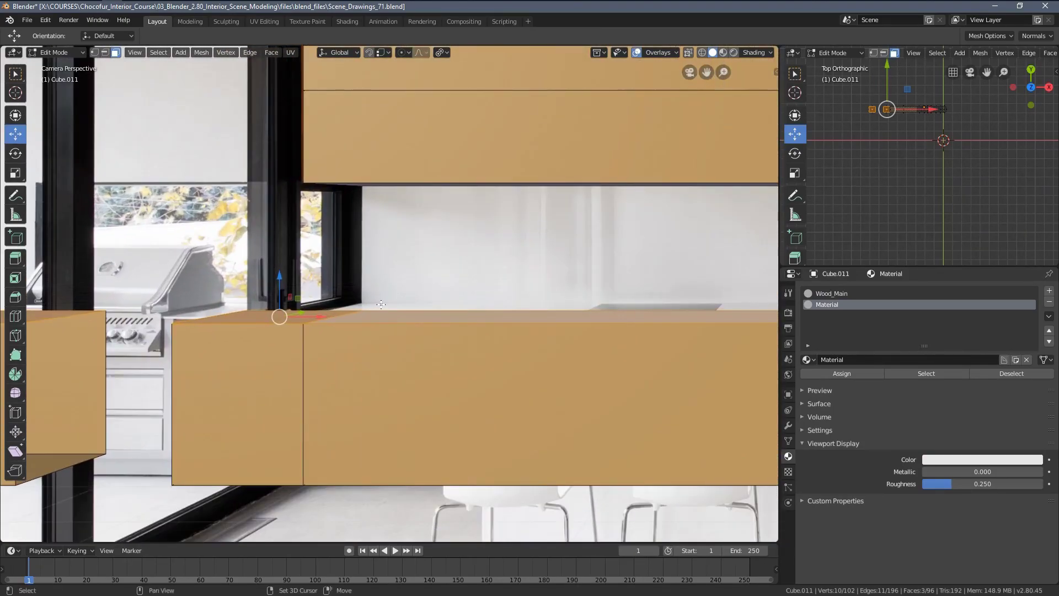
pyautogui.hotkey('shift', 'd')
pyautogui.rightClick(348, 270)
# - Extrude the duplicated countertop faces slightly upward into a thin slab
pyautogui.scroll(3, 358, 301)
pyautogui.keyDown('shift'); pyautogui.moveTo(358, 301); pyautogui.dragTo(436, 291, button='middle'); pyautogui.keyUp('shift')
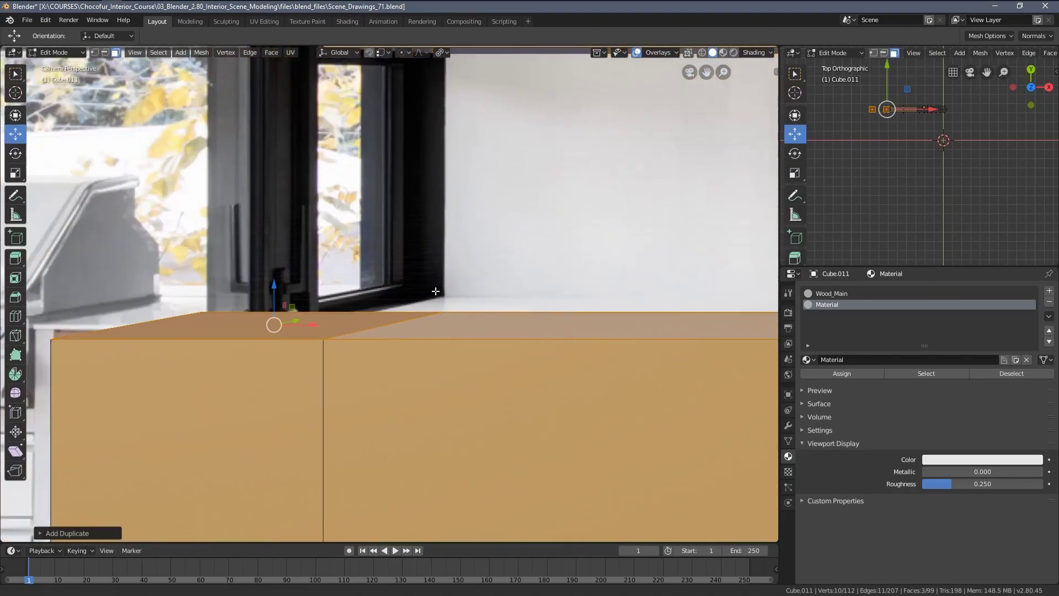
pyautogui.scroll(3, 388, 302)
pyautogui.press('e')
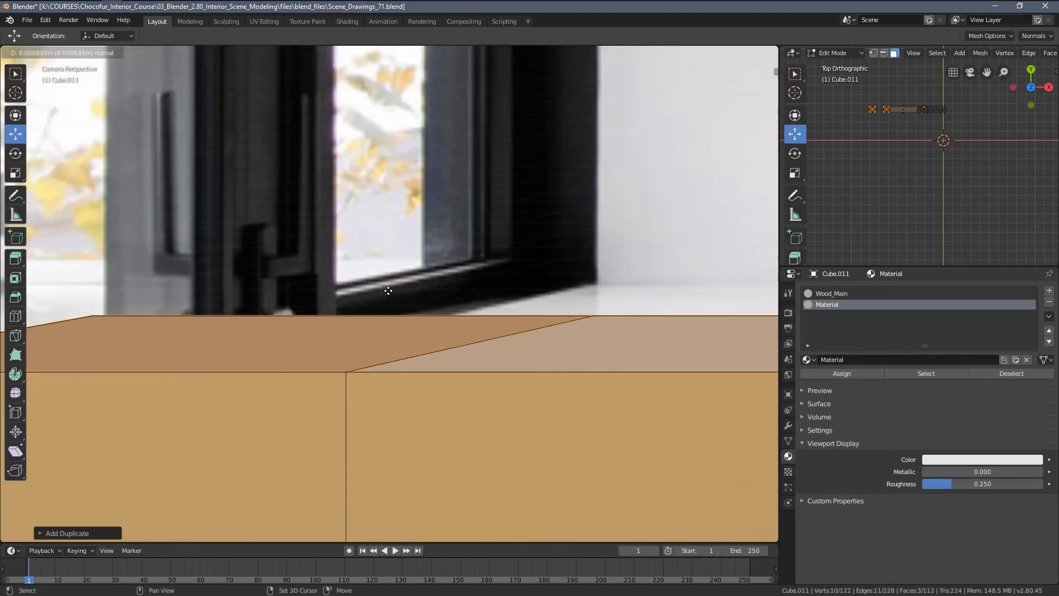
pyautogui.click(391, 284)
# - Expand the selection to the whole countertop slab and move it up along Z to separate it from the lower cabinets
pyautogui.scroll(-5, 395, 296)
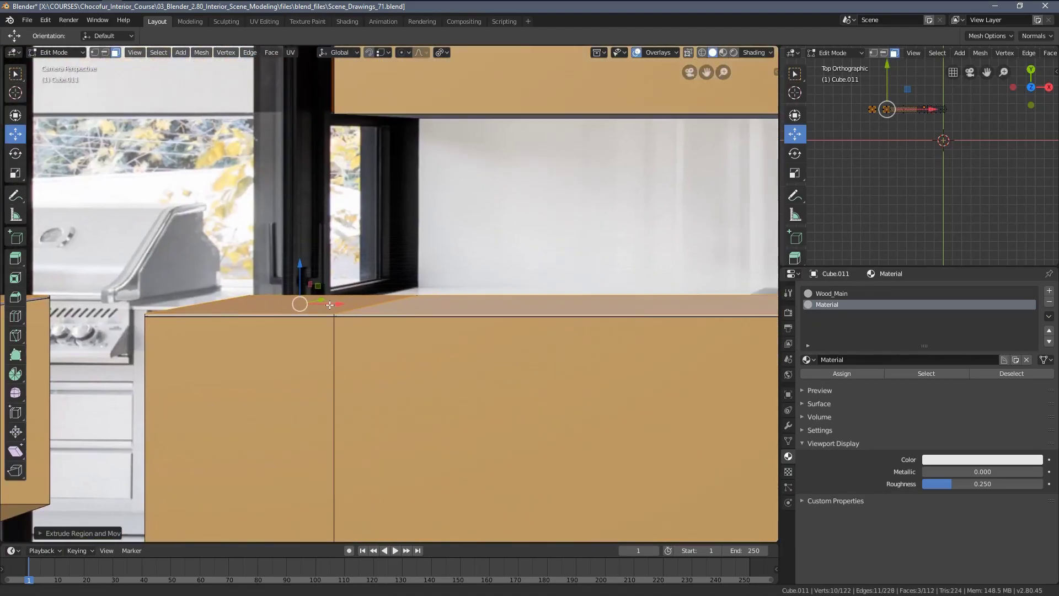
pyautogui.keyDown('shift'); pyautogui.moveTo(653, 324); pyautogui.dragTo(368, 305, button='middle'); pyautogui.keyUp('shift')
pyautogui.click(305, 305)
pyautogui.scroll(3, 451, 299)
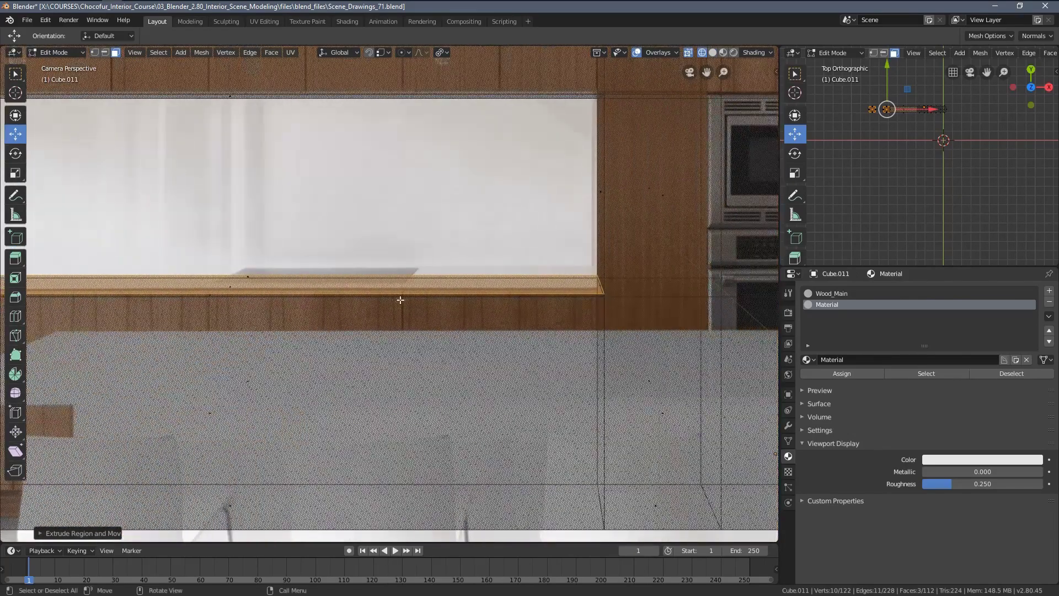
pyautogui.scroll(-4, 461, 267)
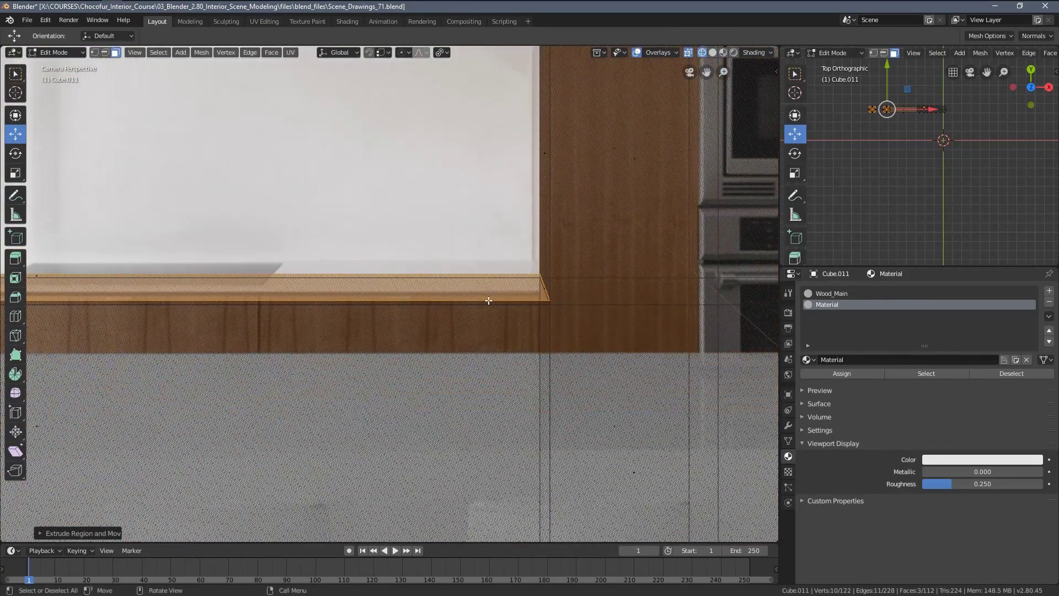
pyautogui.press('ctrl+KP_Add')
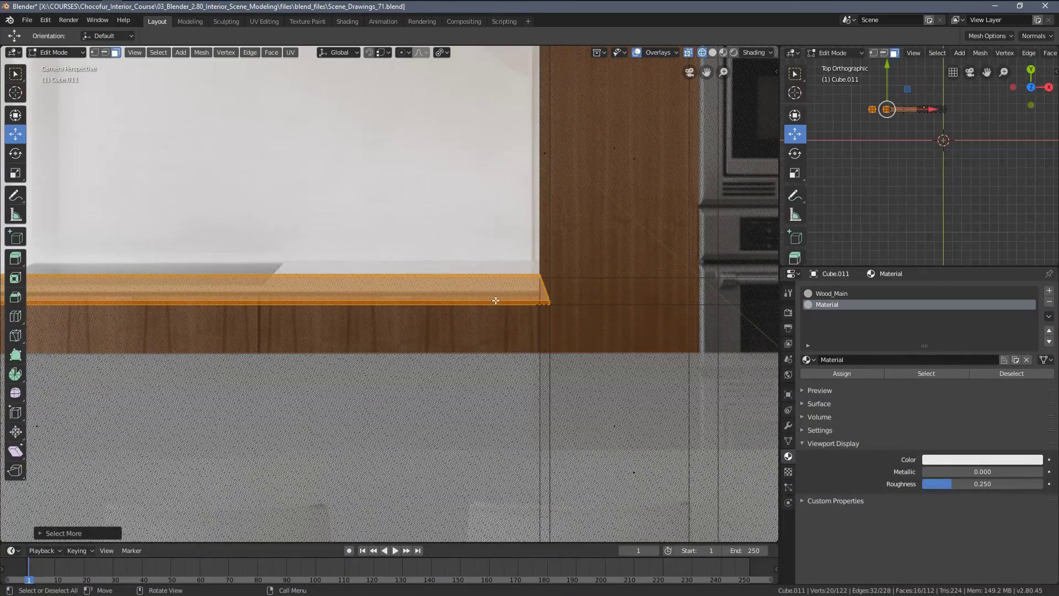
pyautogui.scroll(3, 496, 301)
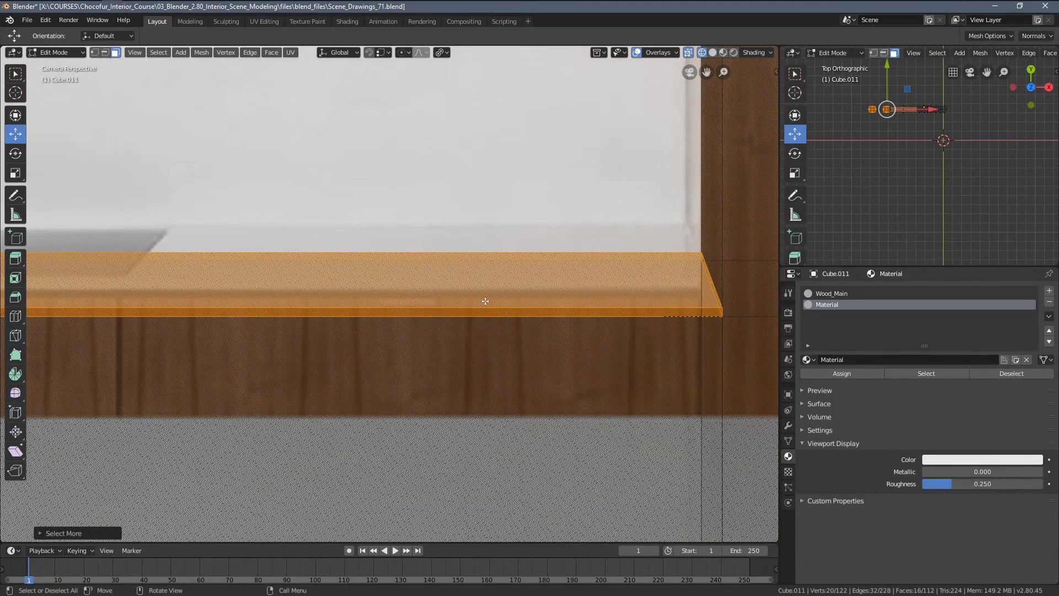
pyautogui.press('g')
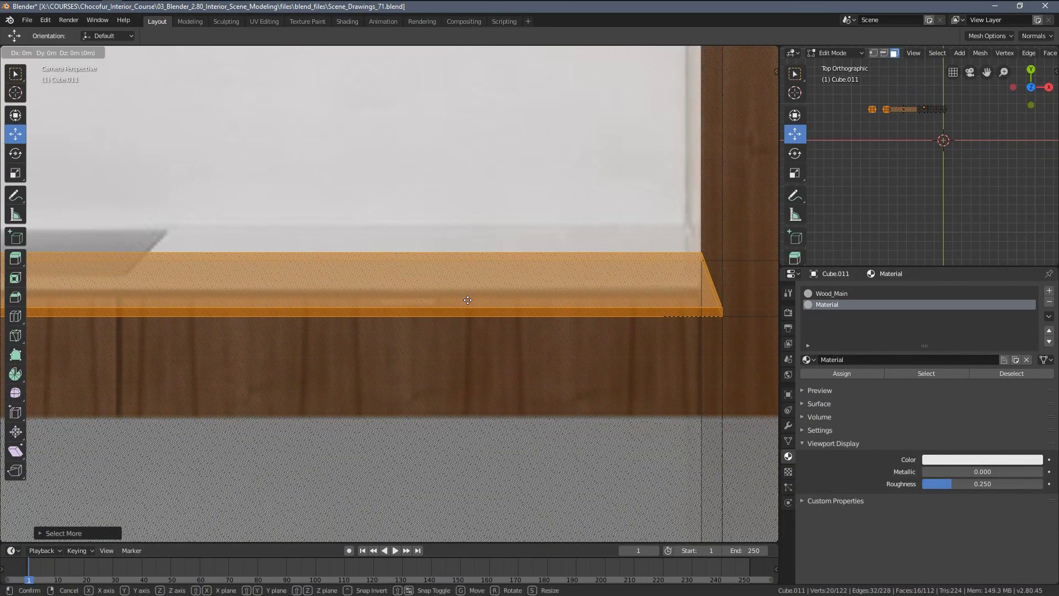
pyautogui.press('z')
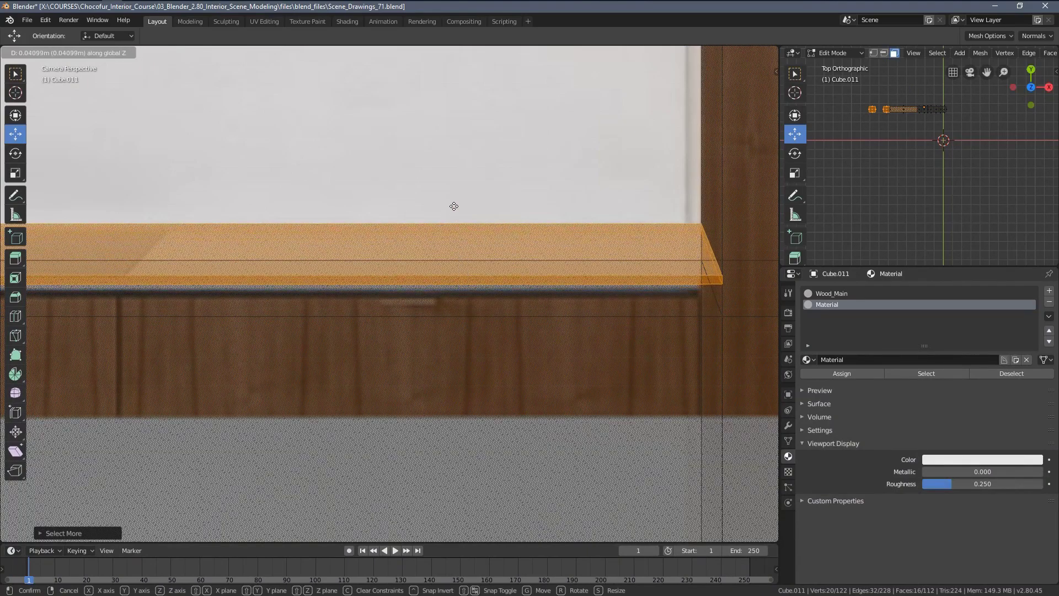
pyautogui.click(456, 303)
# - Lower the countertop slab along Z so it sits just above the lower cabinets
pyautogui.moveTo(417, 313)
pyautogui.mouseDown(button='middle')
pyautogui.moveTo(442, 306)
pyautogui.moveTo(469, 327)
pyautogui.moveTo(359, 309)
pyautogui.mouseUp(button='middle')
pyautogui.scroll(5, 447, 319)
pyautogui.press('z')
pyautogui.click(515, 327)
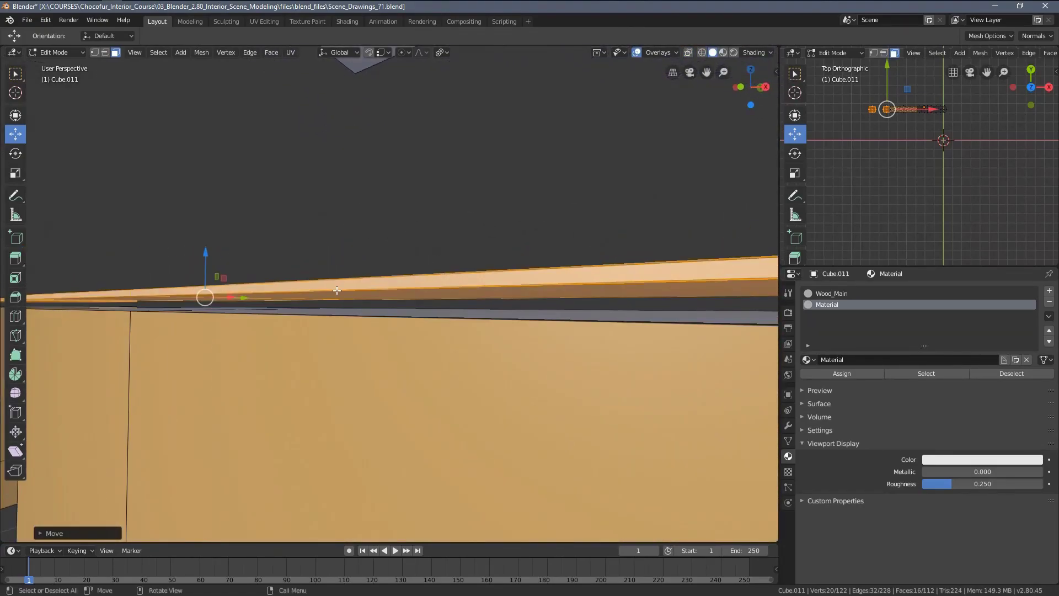
pyautogui.press('g')
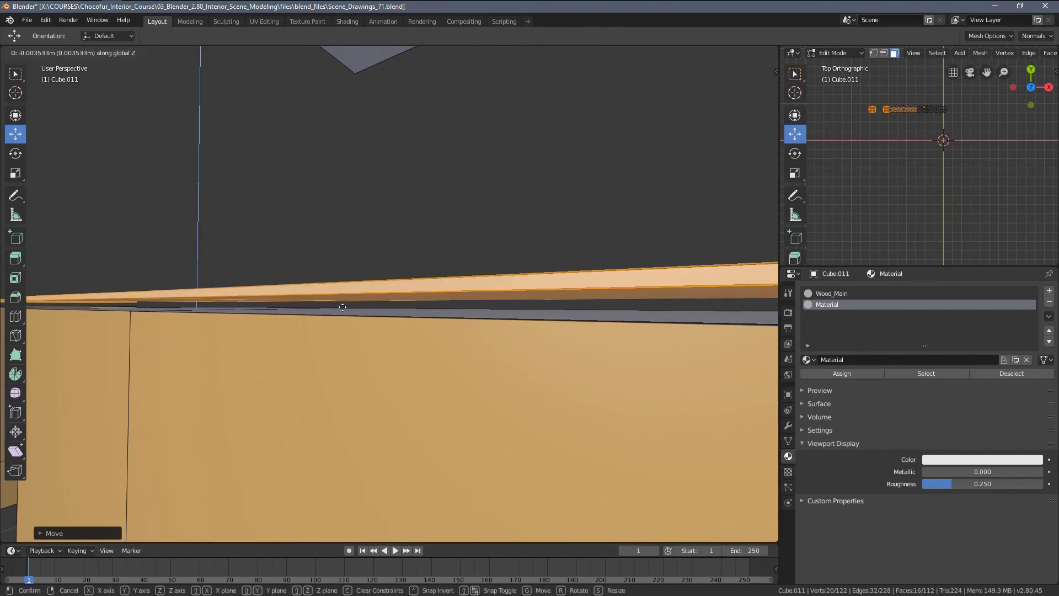
pyautogui.click(356, 358)
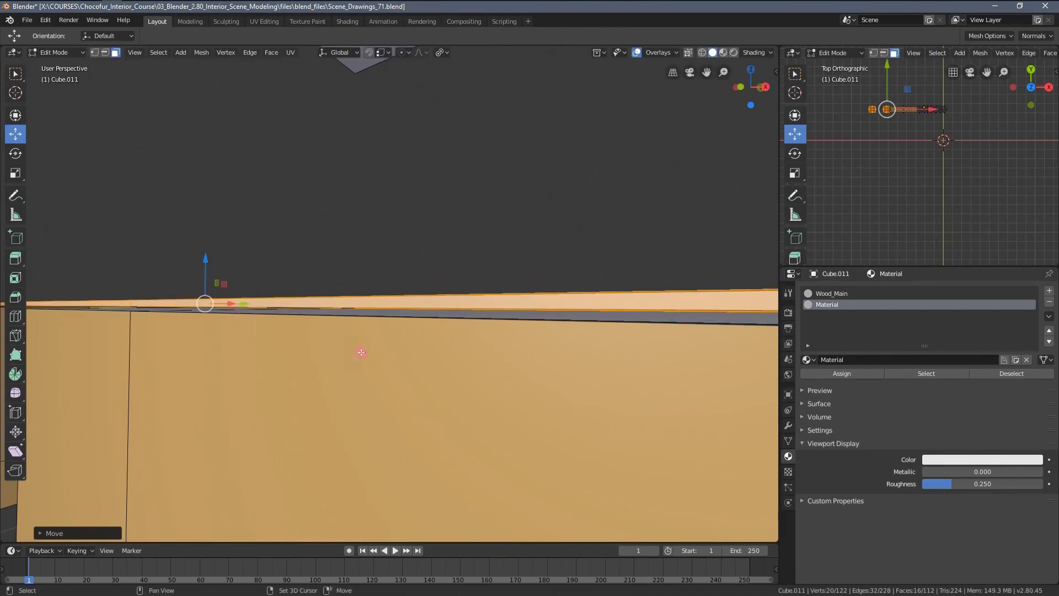
pyautogui.moveTo(359, 349)
pyautogui.mouseDown(button='middle')
pyautogui.moveTo(362, 328)
pyautogui.moveTo(456, 347)
pyautogui.moveTo(374, 344)
pyautogui.mouseUp(button='middle')
pyautogui.scroll(-4, 381, 345)
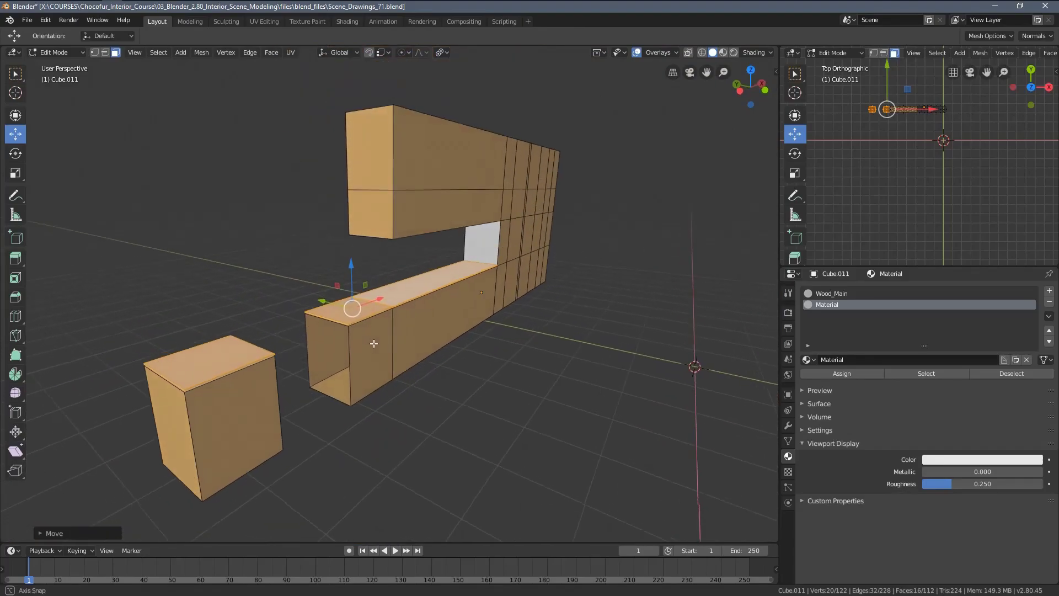
# - Isolate the countertop slab by hiding all other faces and delete the crosswise edge loop in its longer piece
pyautogui.hotkey('shift', 'h')
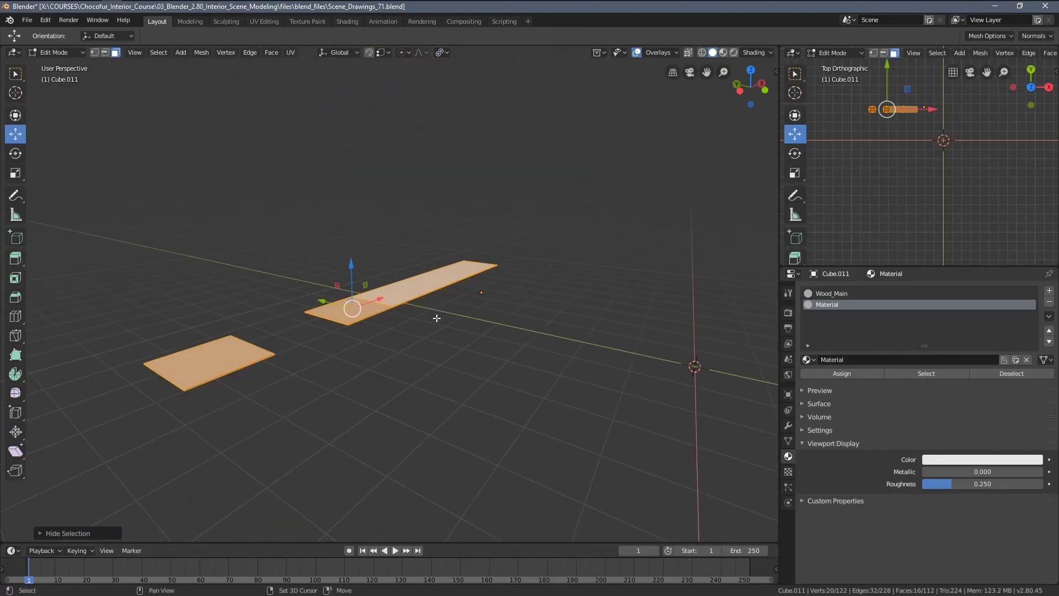
pyautogui.moveTo(435, 316); pyautogui.dragTo(349, 330, button='middle')
pyautogui.press('a')
pyautogui.press('a')
pyautogui.scroll(4, 349, 329)
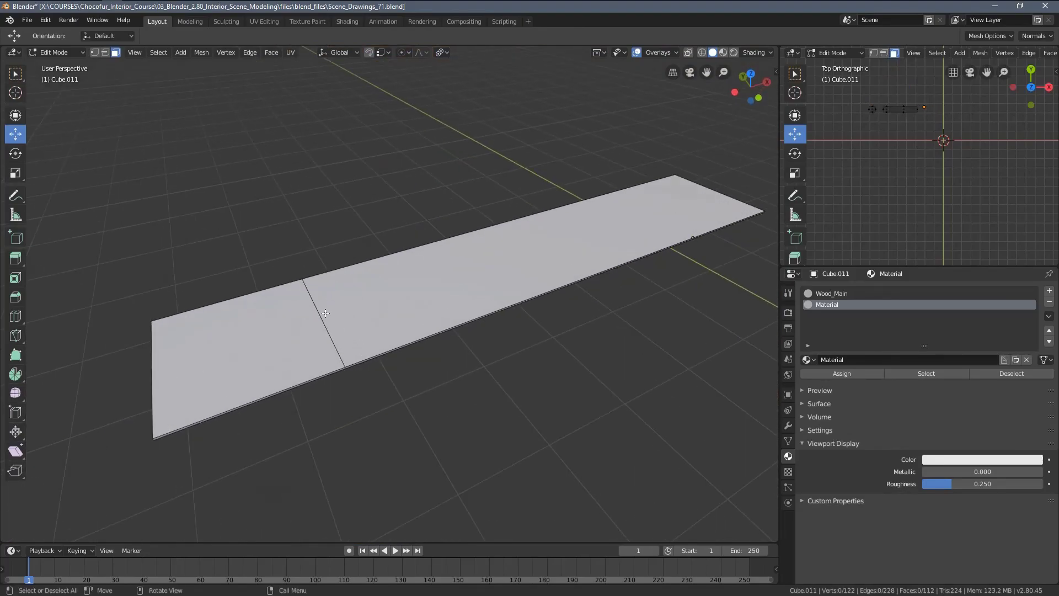
pyautogui.keyDown('alt'); pyautogui.click(326, 319); pyautogui.keyUp('alt')
pyautogui.press('x')
pyautogui.click(293, 422)
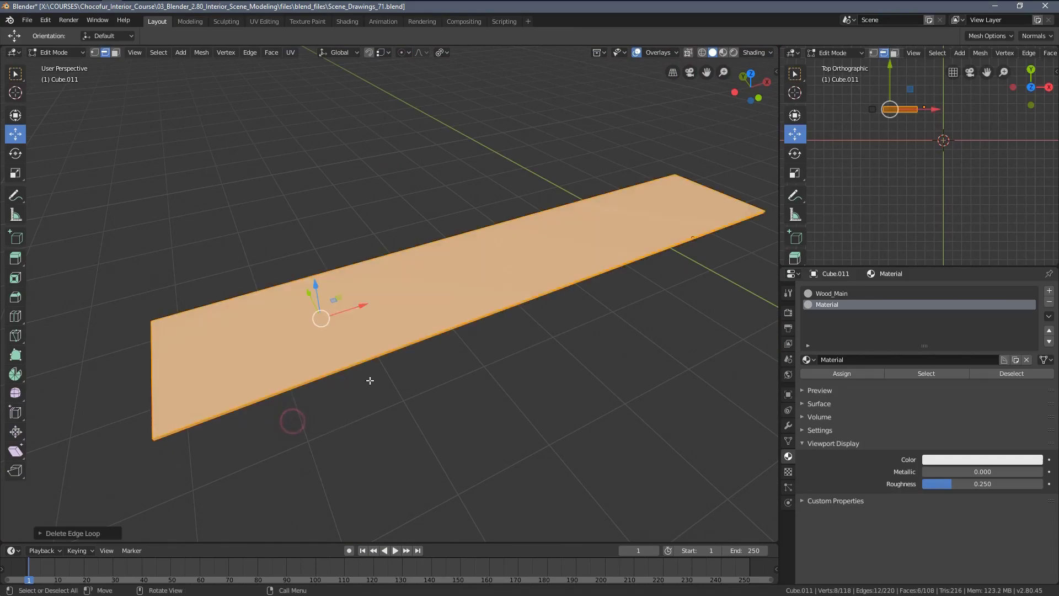
# - Examine the underside and thickness of the isolated countertop slab
pyautogui.moveTo(370, 381); pyautogui.dragTo(338, 280, button='middle')
pyautogui.press('a')
pyautogui.press('a')
pyautogui.scroll(4, 279, 316)
pyautogui.moveTo(279, 317); pyautogui.dragTo(390, 301, button='middle')
pyautogui.scroll(-3, 364, 339)
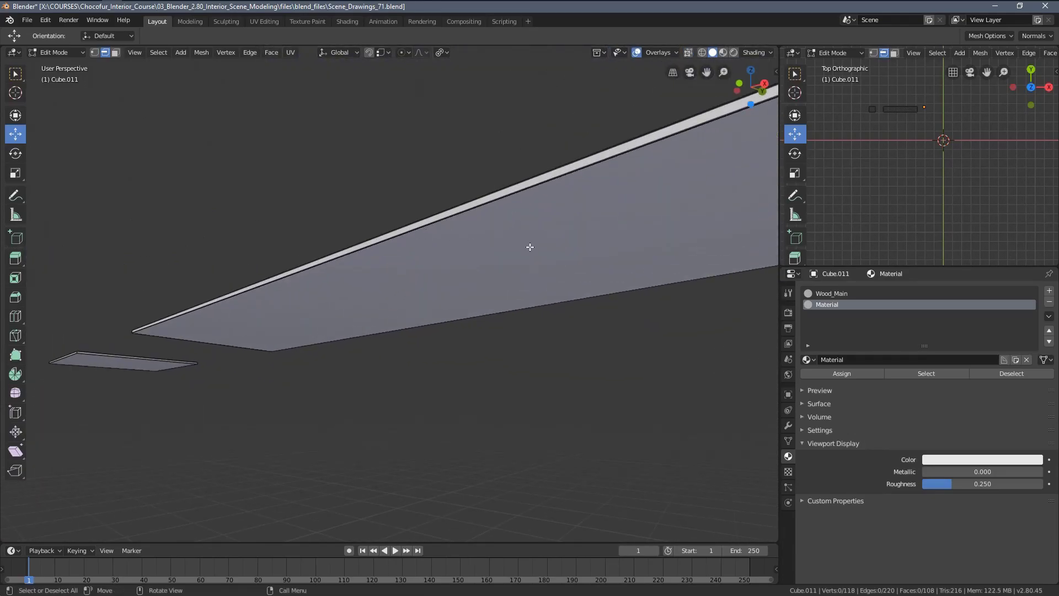
pyautogui.moveTo(530, 247); pyautogui.dragTo(465, 337, button='middle')
# - Cut two crosswise edge loops into the countertop slab at both ends of the dark rectangle in the reference photo, using the camera view
pyautogui.press('KP_7')
pyautogui.press('KP_0')
pyautogui.scroll(-4, 399, 307)
pyautogui.keyDown('shift'); pyautogui.moveTo(338, 289); pyautogui.dragTo(409, 293, button='middle'); pyautogui.keyUp('shift')
pyautogui.scroll(4, 400, 296)
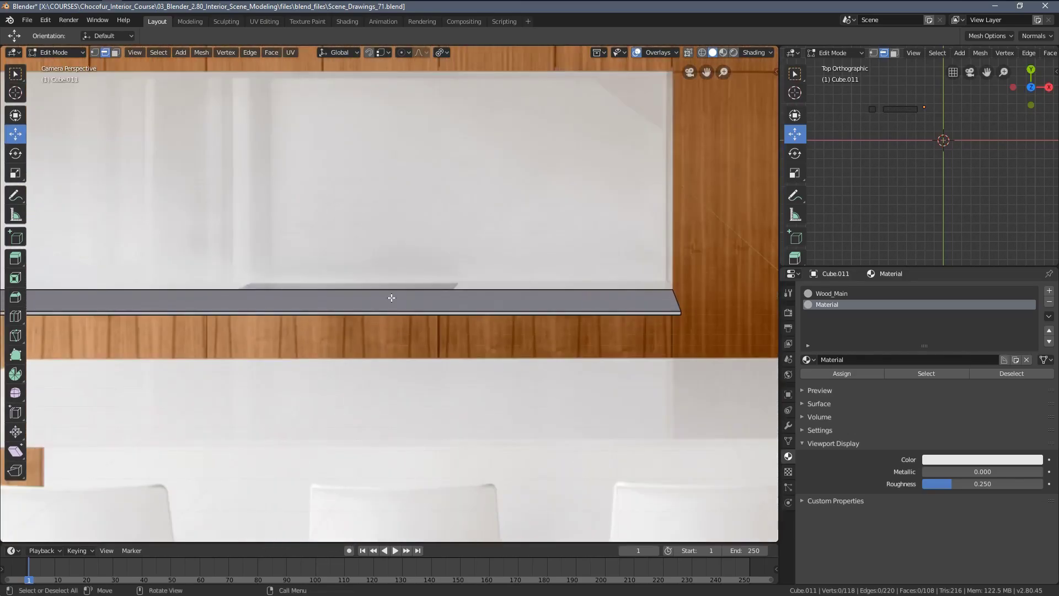
pyautogui.click(333, 308)
pyautogui.press('a')
pyautogui.hotkey('alt', 'a')
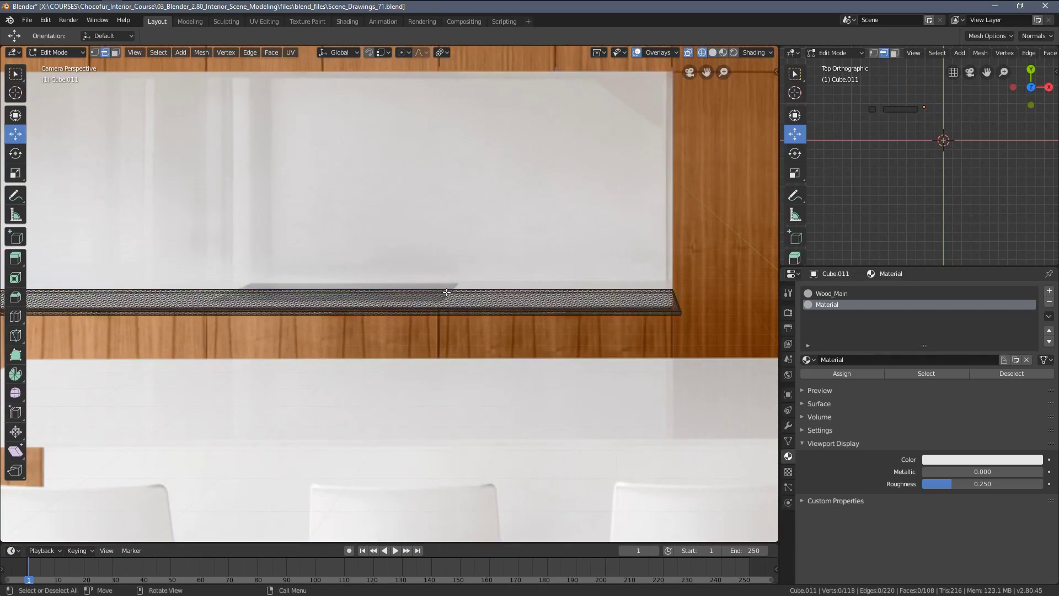
pyautogui.click(124, 302)
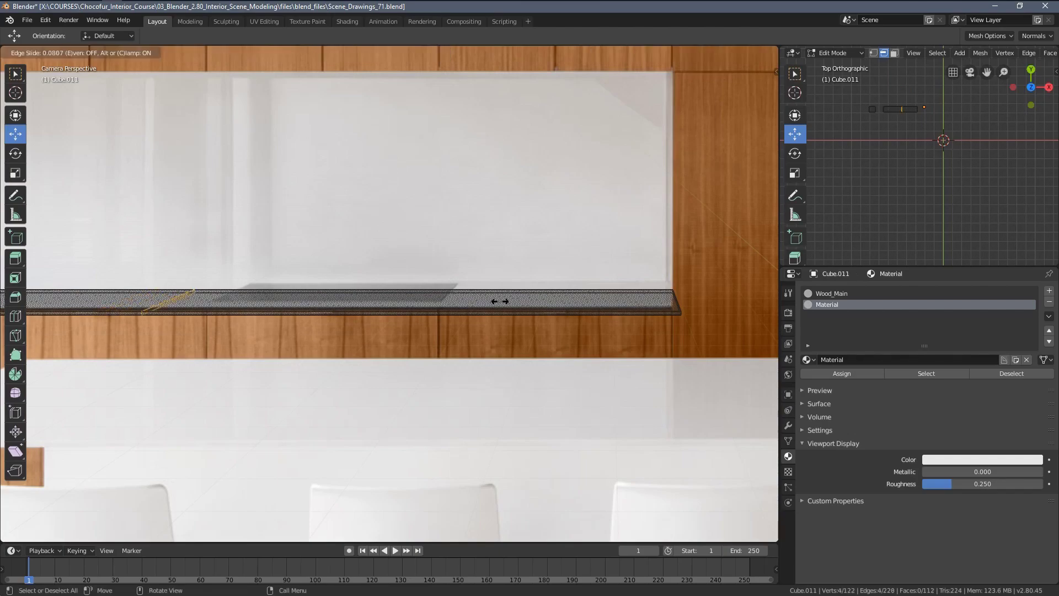
pyautogui.click(534, 308)
pyautogui.click(447, 301)
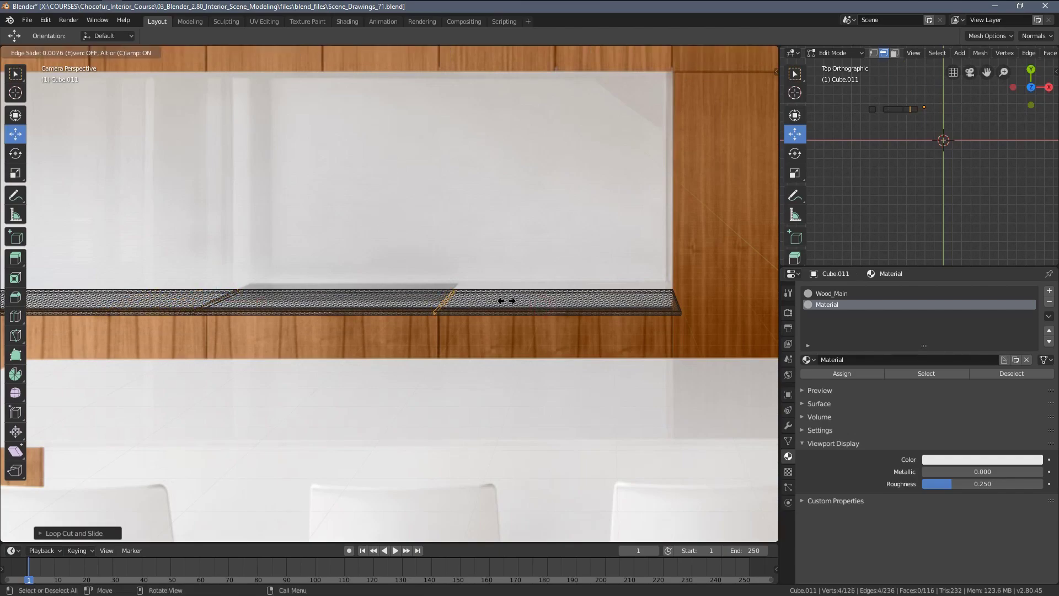
pyautogui.click(507, 301)
# - Cut two parallel lengthwise edge loops into the longer countertop slab
pyautogui.scroll(3, 446, 320)
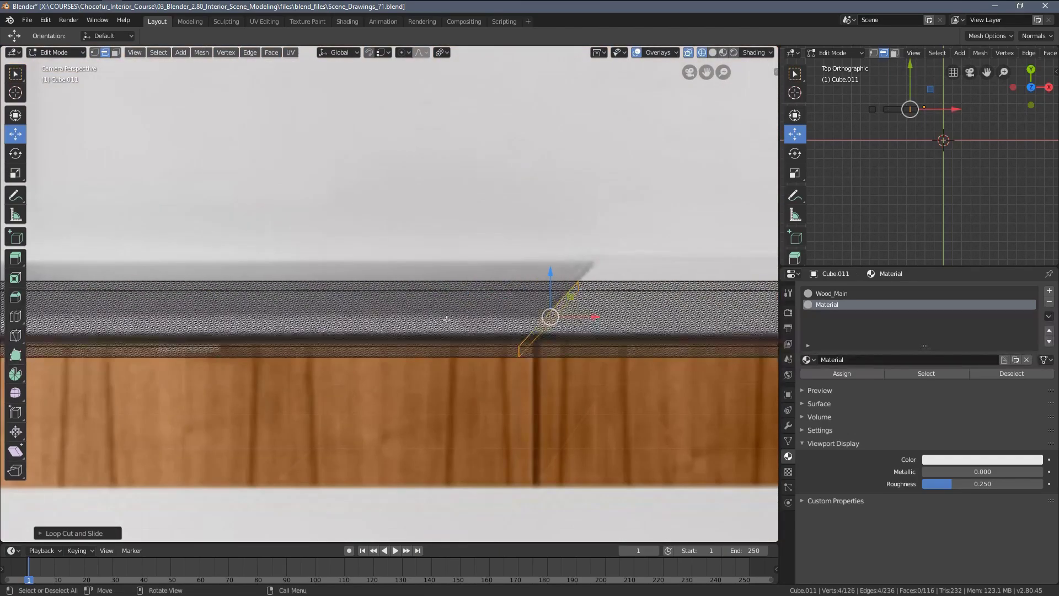
pyautogui.scroll(2, 534, 319)
pyautogui.click(533, 319)
pyautogui.click(530, 318)
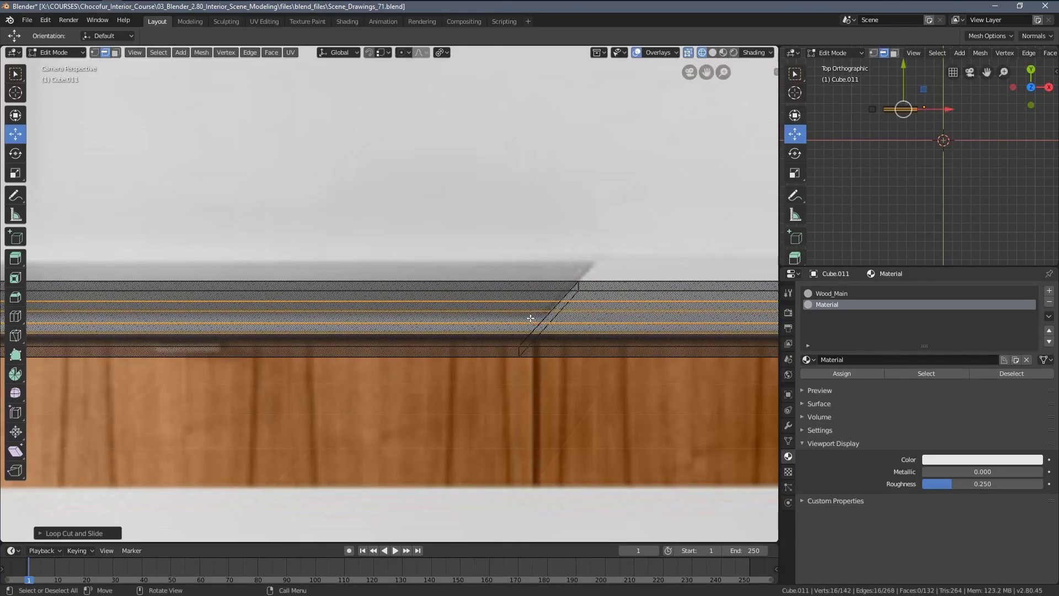
# - Change the transform pivot point, scale the two lengthwise loops apart along Y towards the slab's long edges, and nudge them along Y
pyautogui.moveTo(457, 309); pyautogui.dragTo(495, 367, button='middle')
pyautogui.scroll(6, 399, 364)
pyautogui.moveTo(400, 364); pyautogui.dragTo(442, 349, button='middle')
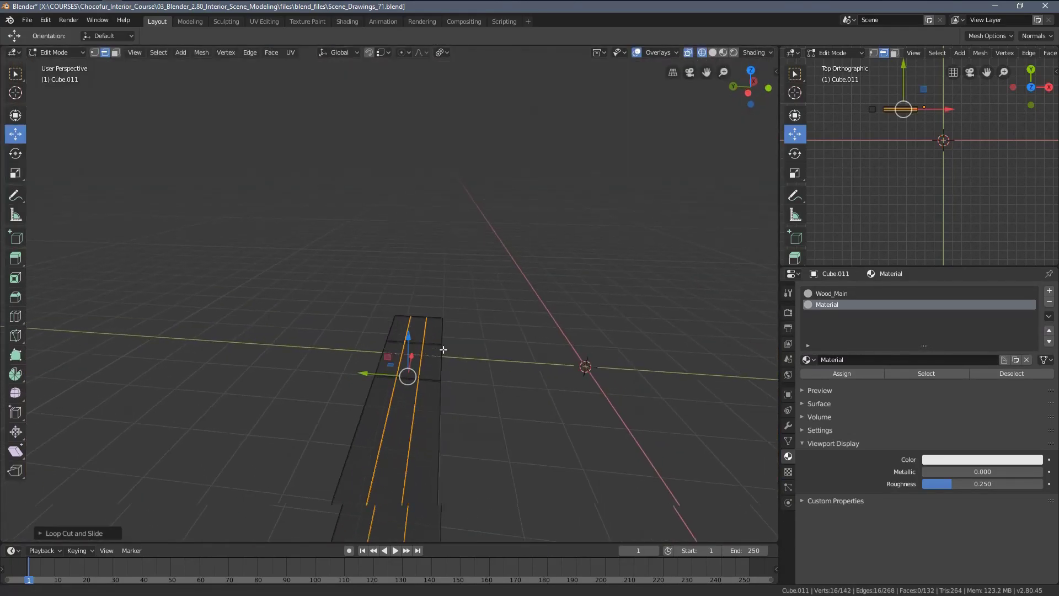
pyautogui.scroll(3, 453, 371)
pyautogui.press('s')
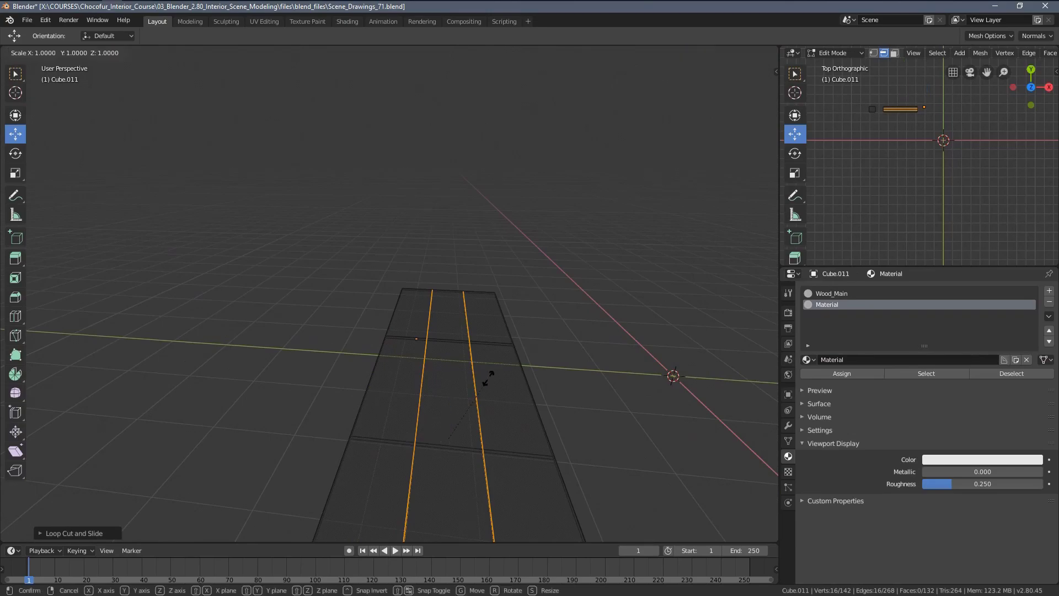
pyautogui.click(767, 325)
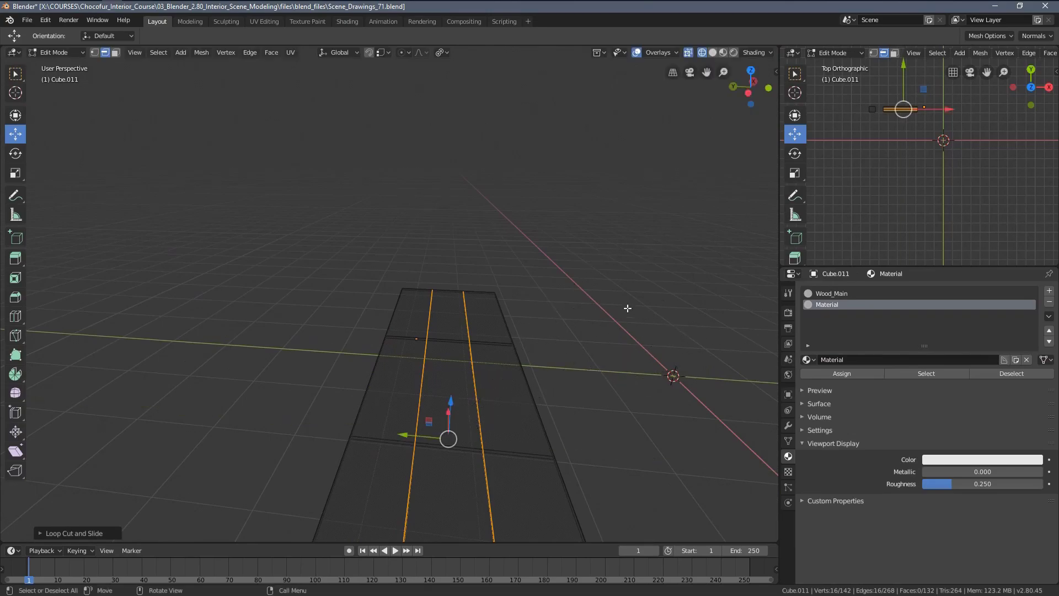
pyautogui.click(441, 52)
pyautogui.click(449, 107)
pyautogui.press('s')
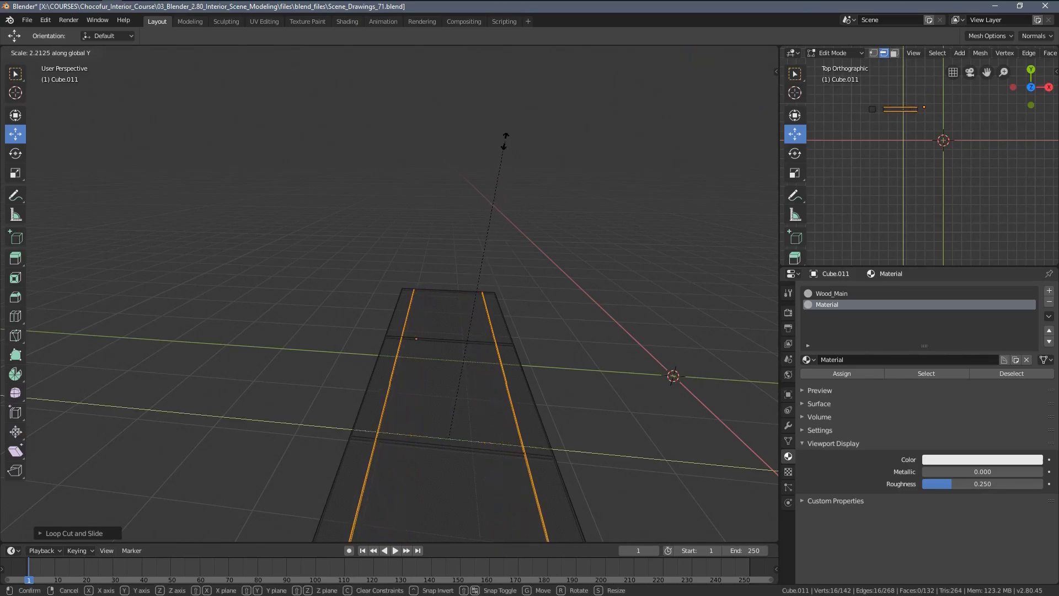
pyautogui.click(520, 222)
pyautogui.moveTo(403, 433); pyautogui.dragTo(417, 435)
pyautogui.moveTo(492, 366)
pyautogui.mouseDown(button='middle')
pyautogui.moveTo(309, 367)
pyautogui.moveTo(397, 350)
pyautogui.moveTo(368, 365)
pyautogui.moveTo(287, 327)
pyautogui.moveTo(388, 358)
pyautogui.mouseUp(button='middle')
pyautogui.click(422, 361)
# - Reveal the hidden cabinet faces in the camera view and save the file as Scene_Drawings_72.blend
pyautogui.press('a')
pyautogui.hotkey('alt', 'a')
pyautogui.press('KP_0')
pyautogui.hotkey('alt', 'h')
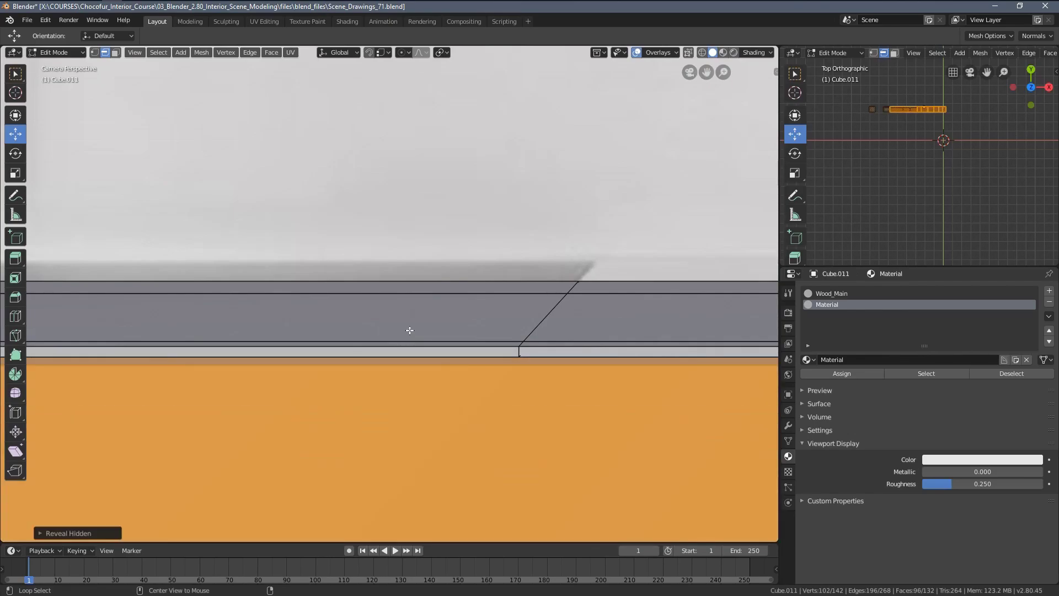
pyautogui.scroll(-5, 414, 330)
pyautogui.scroll(4, 441, 326)
pyautogui.scroll(-4, 468, 323)
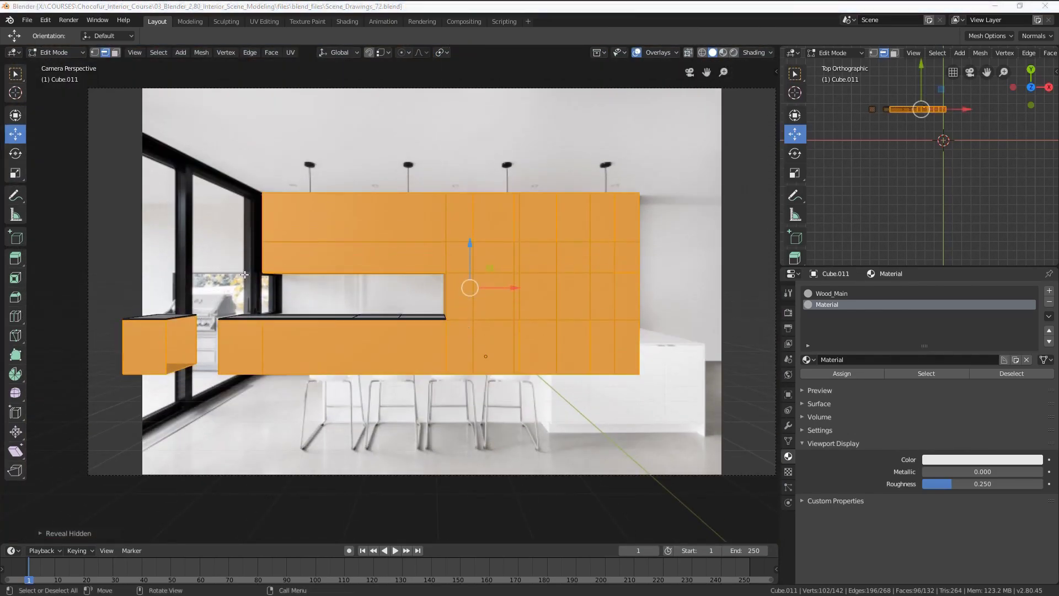
# - Duplicate the underside face of the upper cabinets above the open niche in place
pyautogui.moveTo(255, 281); pyautogui.dragTo(458, 316, button='middle')
pyautogui.scroll(4, 389, 323)
pyautogui.hotkey('alt', 'a')
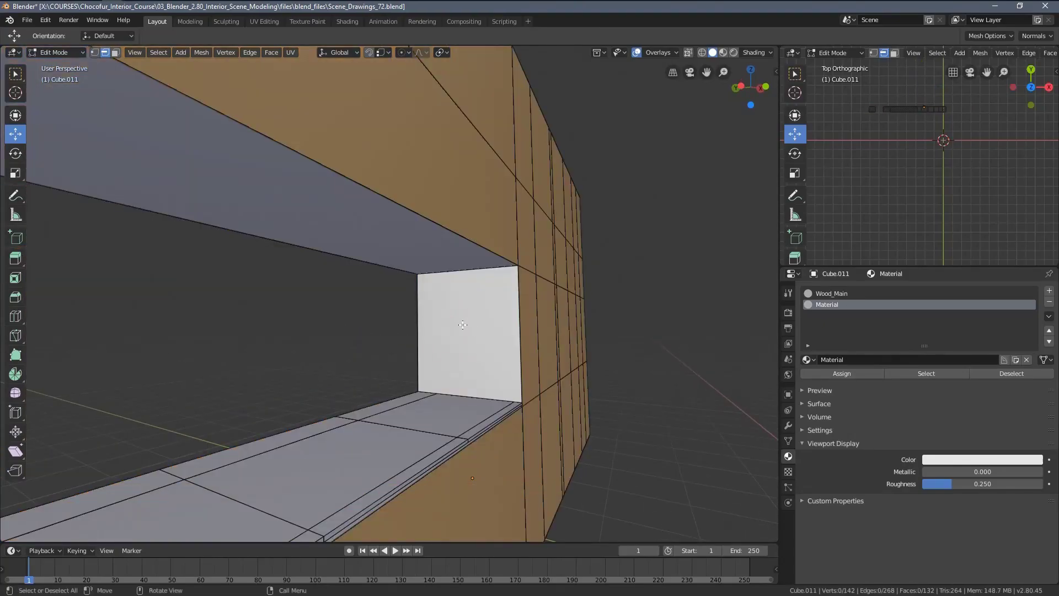
pyautogui.rightClick(462, 325)
pyautogui.click(467, 303)
pyautogui.scroll(-3, 472, 309)
pyautogui.scroll(1, 428, 321)
pyautogui.click(428, 320)
pyautogui.moveTo(428, 320); pyautogui.dragTo(422, 289, button='middle')
pyautogui.click(116, 53)
pyautogui.click(500, 256)
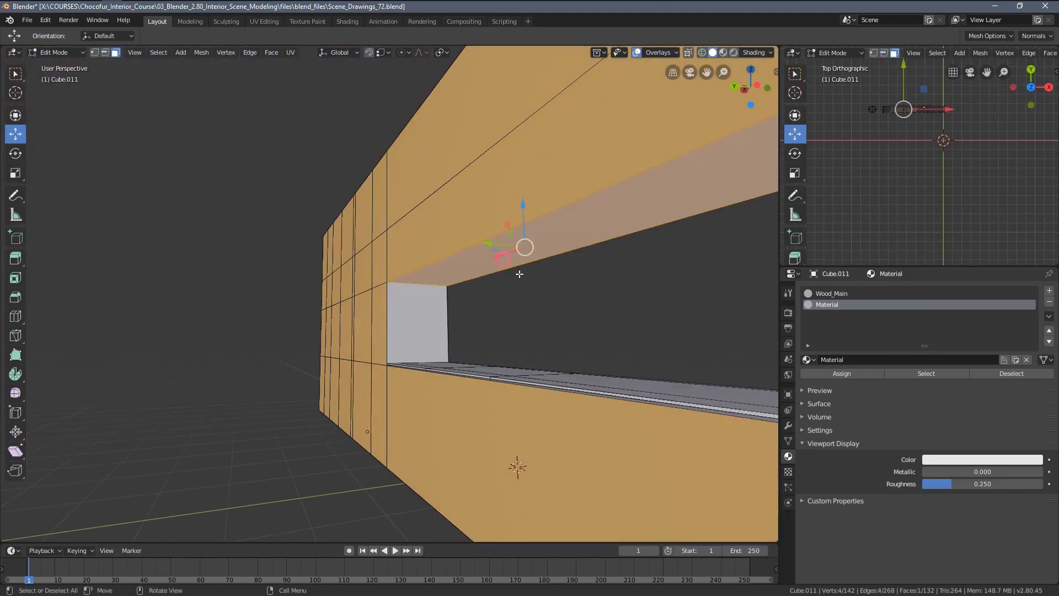
pyautogui.moveTo(518, 272); pyautogui.dragTo(0, 282, button='middle')
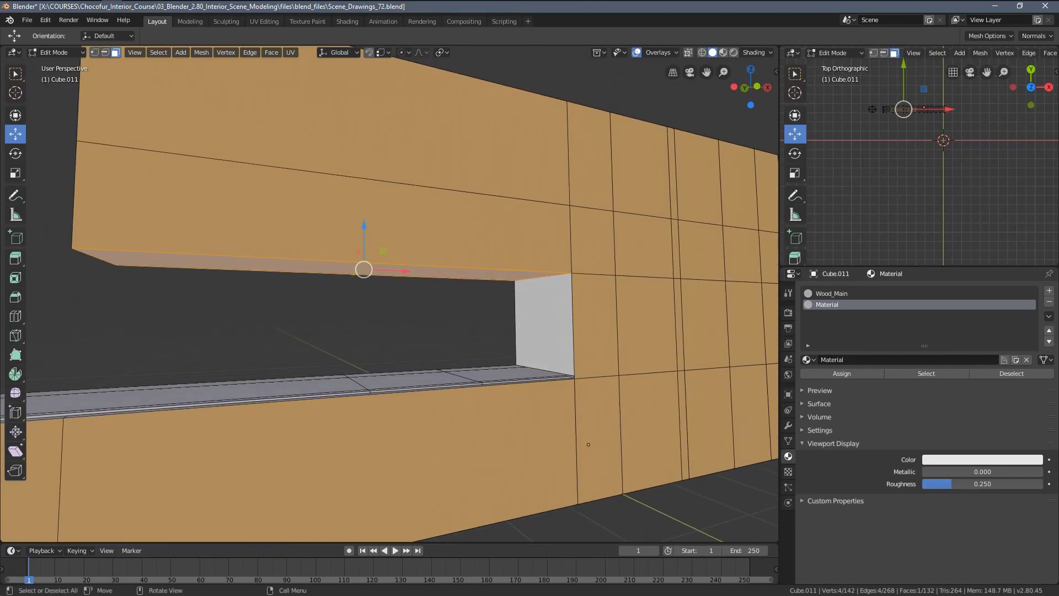
pyautogui.moveTo(389, 335); pyautogui.dragTo(454, 348, button='middle')
pyautogui.hotkey('shift', 'd')
pyautogui.rightClick(454, 348)
# - Extrude the duplicated underside face slightly downward into a thin panel and shift the whole panel slightly along Z
pyautogui.scroll(4, 459, 309)
pyautogui.moveTo(474, 303); pyautogui.dragTo(459, 308, button='middle')
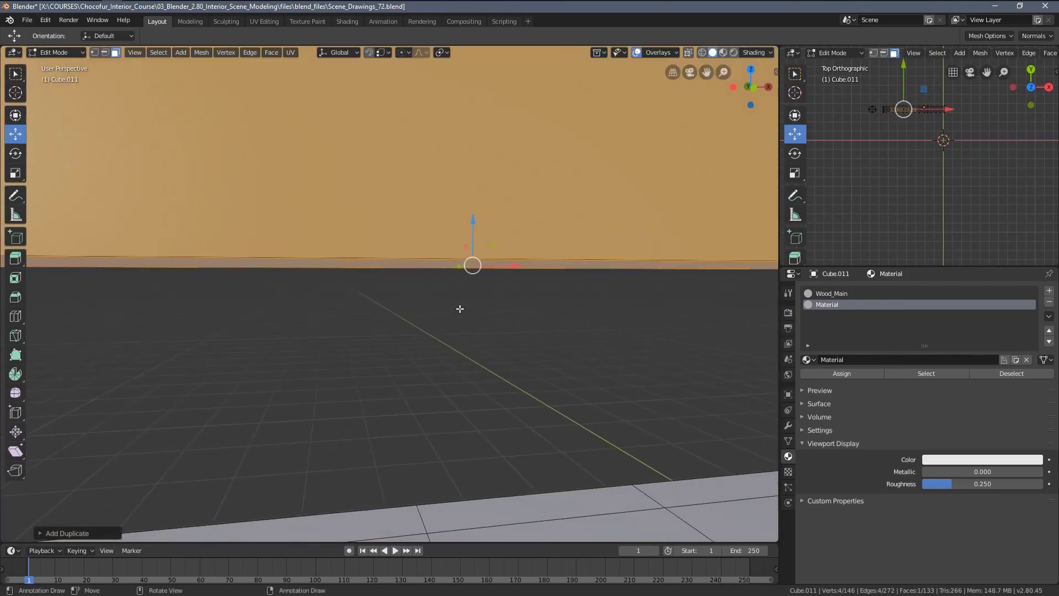
pyautogui.press('e')
pyautogui.click(461, 352)
pyautogui.moveTo(470, 231); pyautogui.dragTo(473, 233)
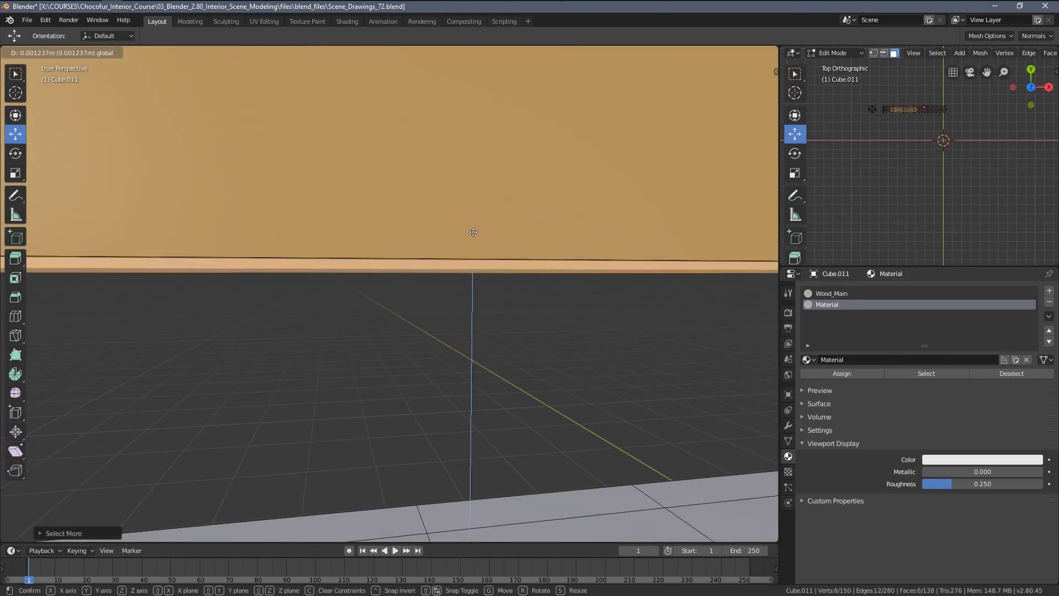
pyautogui.hotkey('alt', 'a')
# - Duplicate the niche's side face in place and extrude it slightly into a thin side panel
pyautogui.scroll(-2, 496, 276)
pyautogui.keyDown('shift'); pyautogui.moveTo(602, 342); pyautogui.dragTo(519, 309, button='middle'); pyautogui.keyUp('shift')
pyautogui.click(516, 331)
pyautogui.hotkey('shift', 'd')
pyautogui.rightClick(513, 357)
pyautogui.moveTo(522, 355); pyautogui.dragTo(513, 360, button='middle')
pyautogui.press('e')
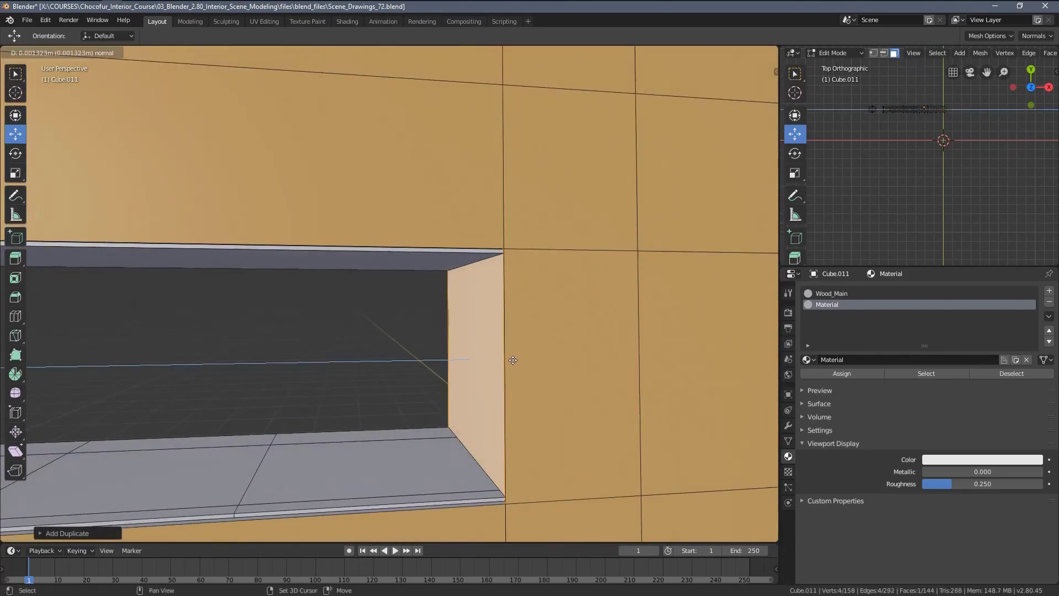
pyautogui.click(479, 376)
# - Move the side panel's bottom vertices up to the countertop slab, working in front wireframe view
pyautogui.press('ctrl+KP_Add')
pyautogui.press('KP_1')
pyautogui.scroll(3, 407, 476)
pyautogui.keyDown('shift'); pyautogui.moveTo(407, 480); pyautogui.dragTo(444, 340, button='middle'); pyautogui.keyUp('shift')
pyautogui.press('1')
pyautogui.hotkey('shift', 'z')
pyautogui.scroll(-5, 389, 293)
pyautogui.press('b')
pyautogui.moveTo(385, 105); pyautogui.dragTo(425, 132, button='middle')
pyautogui.scroll(10, 401, 336)
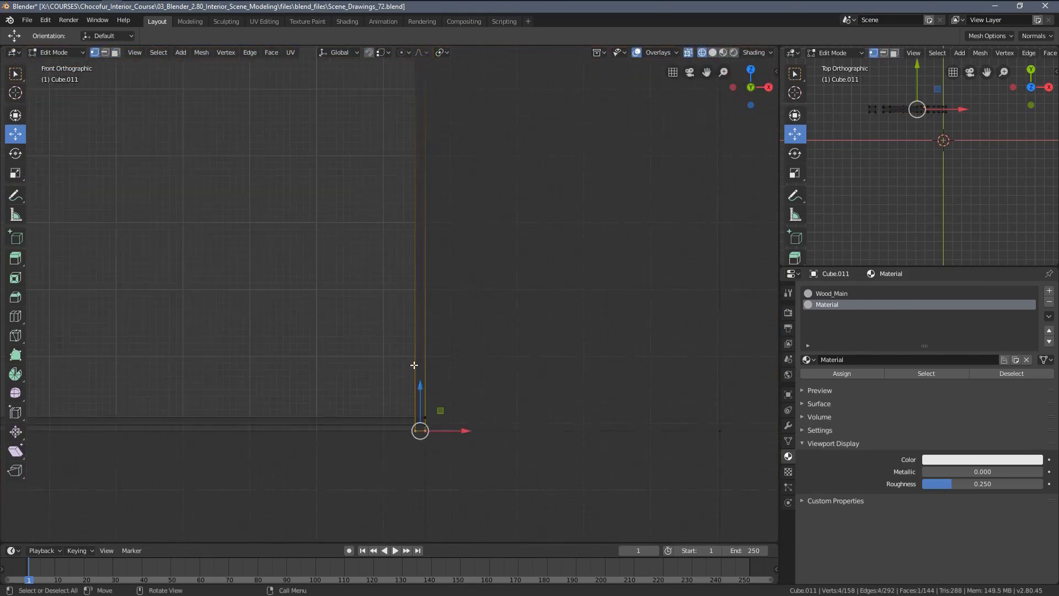
pyautogui.moveTo(432, 444); pyautogui.dragTo(432, 403)
# - Lower the niche side panel's top vertices about 0.015 m along Z to meet the underside of the upper panel
pyautogui.scroll(-7, 424, 331)
pyautogui.keyDown('shift'); pyautogui.moveTo(422, 221); pyautogui.dragTo(433, 449, button='middle'); pyautogui.keyUp('shift')
pyautogui.press('ctrl+KP_Add')
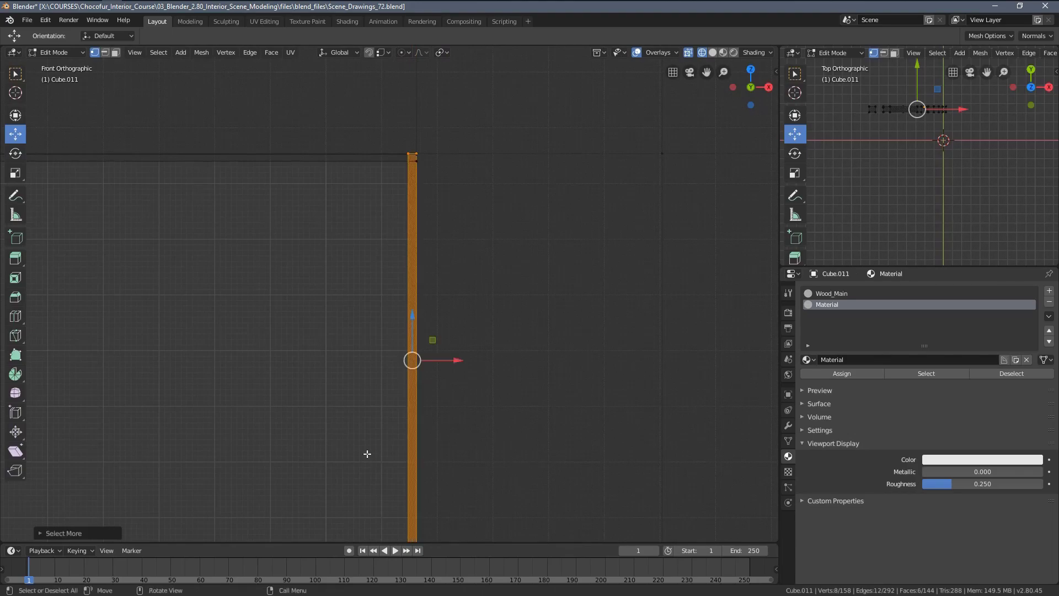
pyautogui.scroll(-3, 366, 452)
pyautogui.press('b')
pyautogui.moveTo(370, 429); pyautogui.dragTo(434, 480, button='middle')
pyautogui.scroll(10, 403, 221)
pyautogui.keyDown('shift'); pyautogui.moveTo(458, 166); pyautogui.dragTo(439, 314, button='middle'); pyautogui.keyUp('shift')
pyautogui.moveTo(444, 247); pyautogui.dragTo(443, 269)
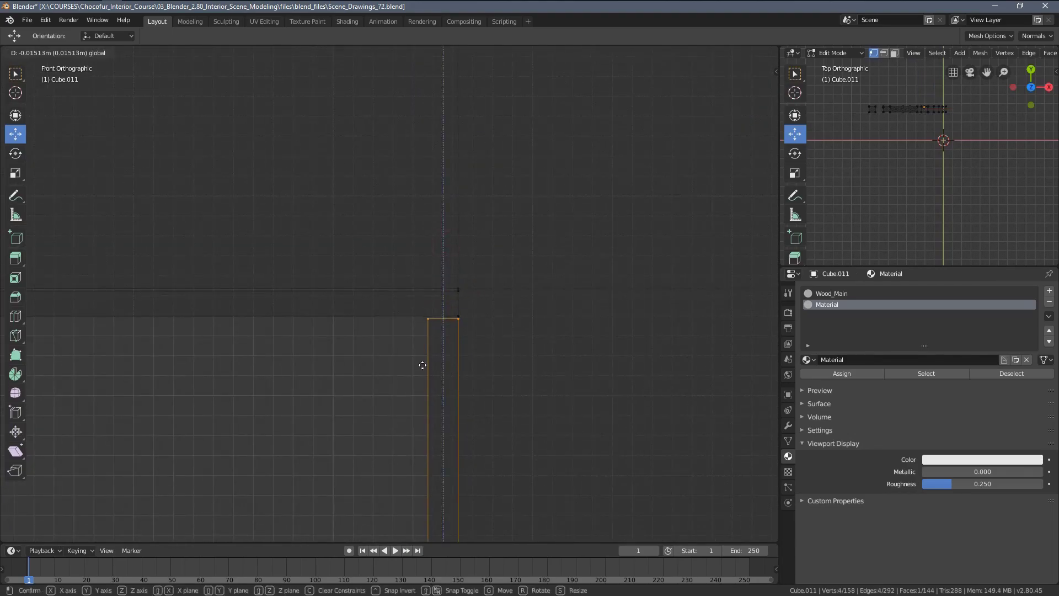
pyautogui.moveTo(422, 365); pyautogui.dragTo(423, 365)
pyautogui.hotkey('alt', 'a')
# - Select both linked pieces of the countertop slab and shift them slightly along Z in front view
pyautogui.scroll(-14, 397, 407)
pyautogui.keyDown('shift'); pyautogui.moveTo(398, 407); pyautogui.dragTo(550, 400, button='middle'); pyautogui.keyUp('shift')
pyautogui.scroll(1, 381, 366)
pyautogui.press('l')
pyautogui.scroll(-4, 353, 364)
pyautogui.press('l')
pyautogui.scroll(4, 478, 374)
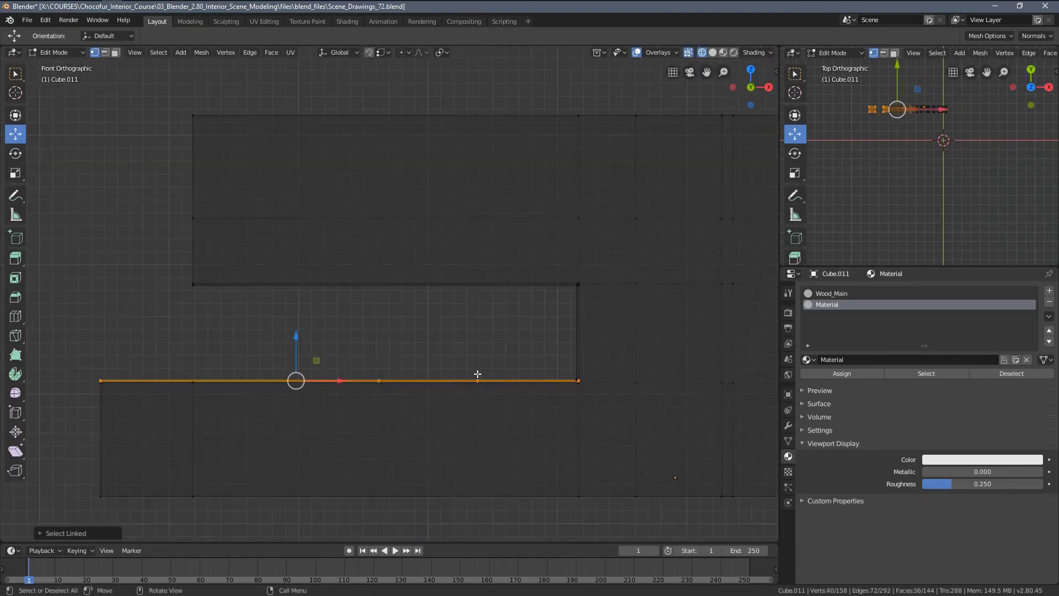
pyautogui.moveTo(478, 374); pyautogui.dragTo(474, 341, button='middle')
pyautogui.press('KP_1')
pyautogui.scroll(3, 474, 342)
pyautogui.keyDown('shift'); pyautogui.moveTo(655, 446); pyautogui.dragTo(469, 360, button='middle'); pyautogui.keyUp('shift')
pyautogui.scroll(5, 469, 359)
pyautogui.keyDown('shift'); pyautogui.moveTo(718, 441); pyautogui.dragTo(476, 354, button='middle'); pyautogui.keyUp('shift')
pyautogui.scroll(4, 565, 394)
pyautogui.press('g')
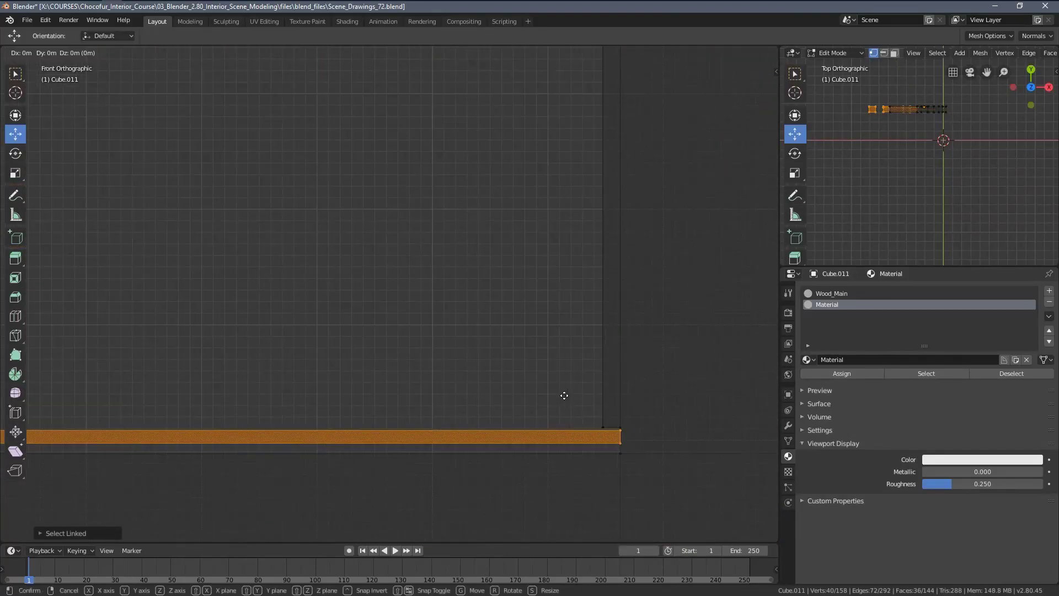
pyautogui.press('z')
pyautogui.click(562, 459)
# - Lower the side panel's bottom vertices slightly to the countertop slab and return to the solid camera view
pyautogui.hotkey('alt', 'a')
pyautogui.moveTo(635, 431); pyautogui.dragTo(636, 431)
pyautogui.moveTo(612, 385); pyautogui.dragTo(613, 394)
pyautogui.press('KP_0')
pyautogui.hotkey('shift', 'z')
pyautogui.scroll(10, 508, 368)
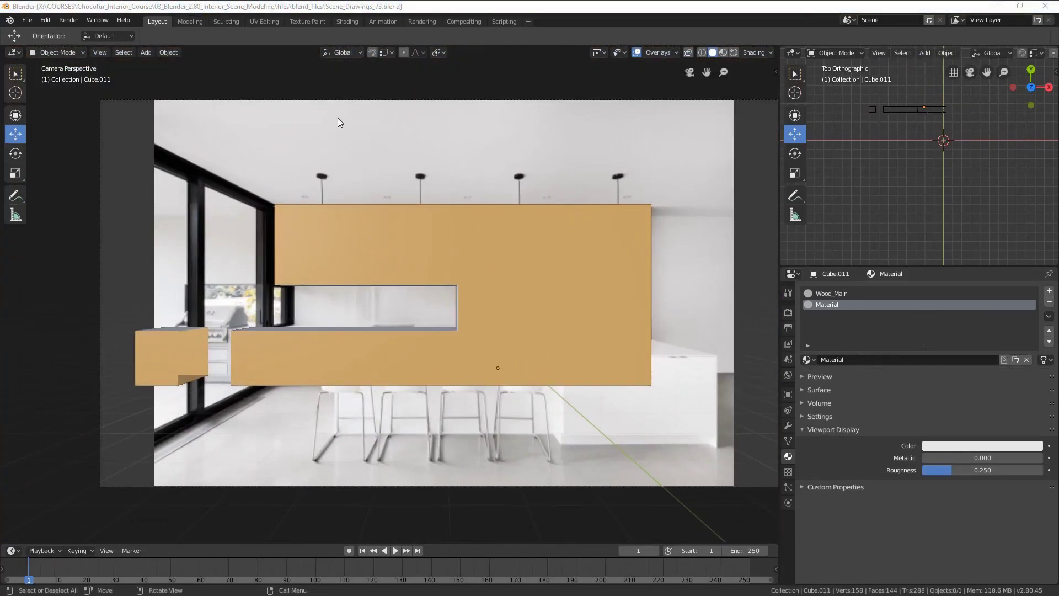
pyautogui.click(408, 9)
pyautogui.scroll(3, 366, 248)
pyautogui.click(366, 241)
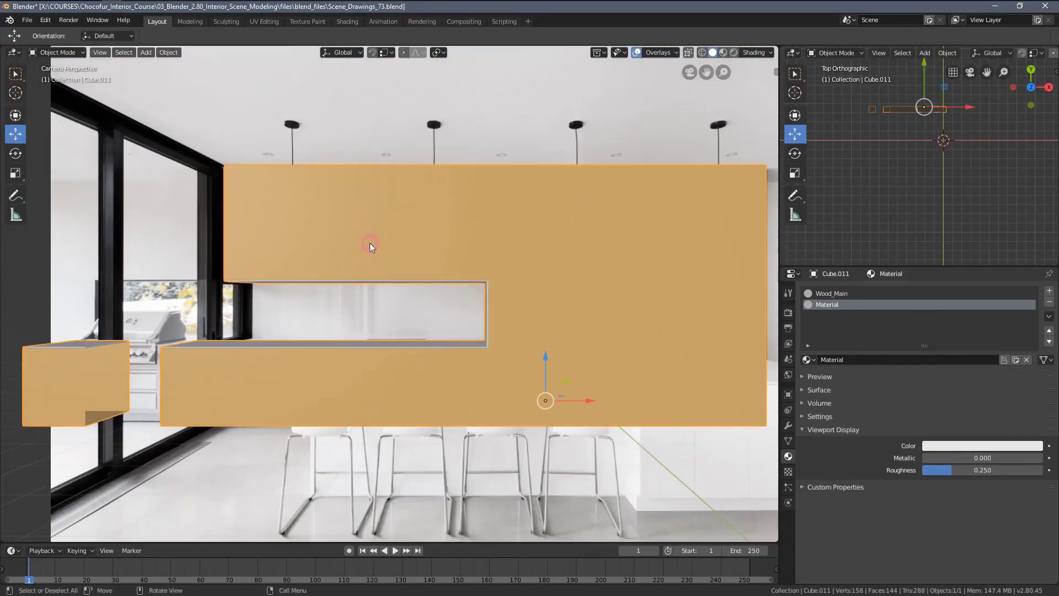
pyautogui.scroll(4, 351, 276)
pyautogui.press('Tab')
pyautogui.hotkey('alt', 'a')
pyautogui.scroll(1, 386, 260)
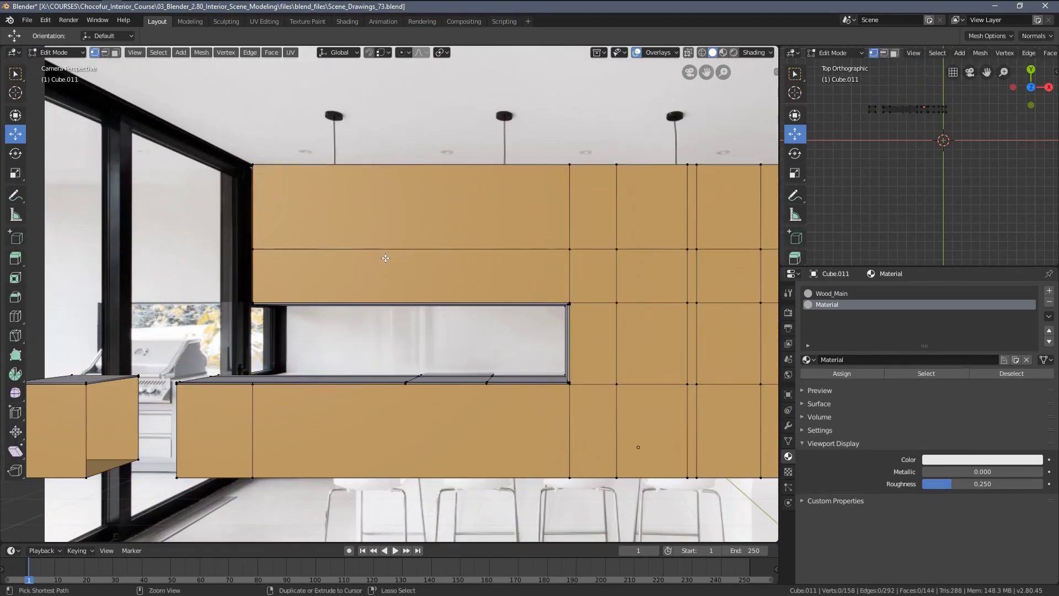
pyautogui.scroll(1, 387, 255)
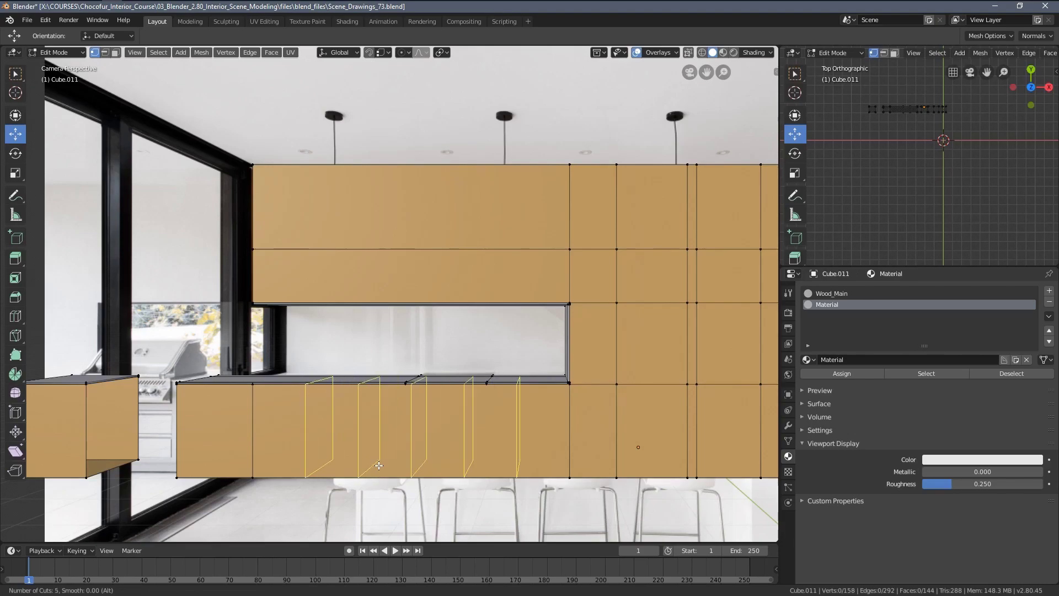
pyautogui.rightClick(379, 465)
pyautogui.scroll(-3, 378, 465)
pyautogui.press('Tab')
# - Leave local view and select both scene cameras, using wireframe shading
pyautogui.moveTo(579, 359); pyautogui.dragTo(413, 278, button='middle')
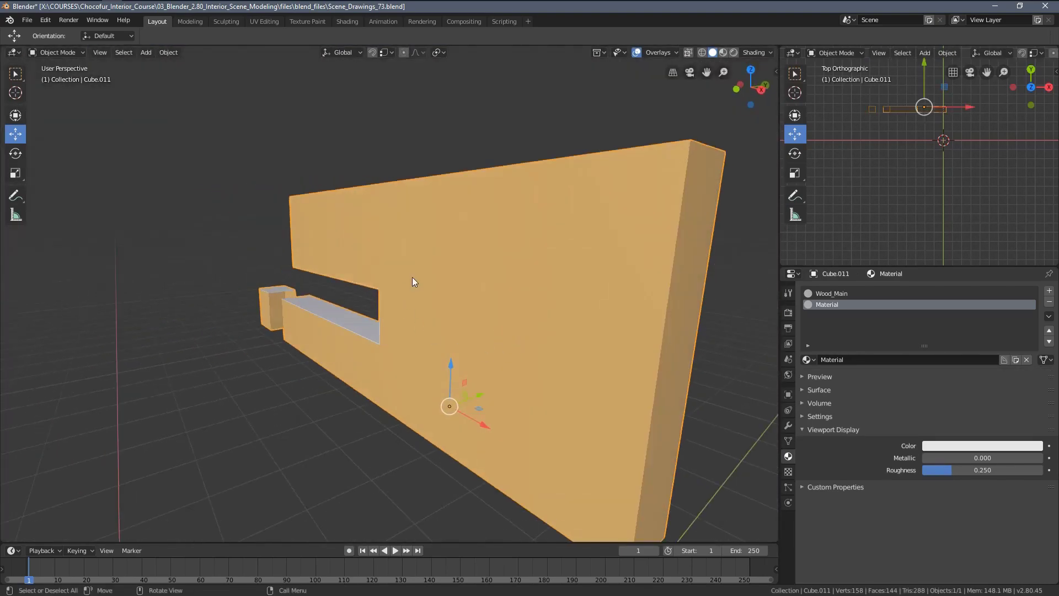
pyautogui.hotkey('alt', 'a')
pyautogui.press('KP_Divide')
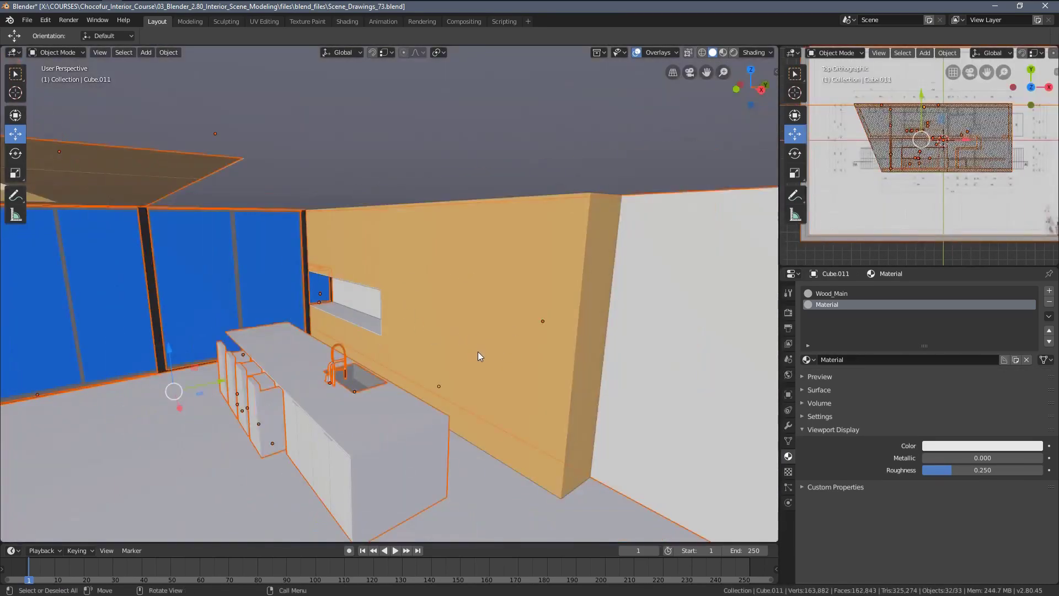
pyautogui.hotkey('alt', 'a')
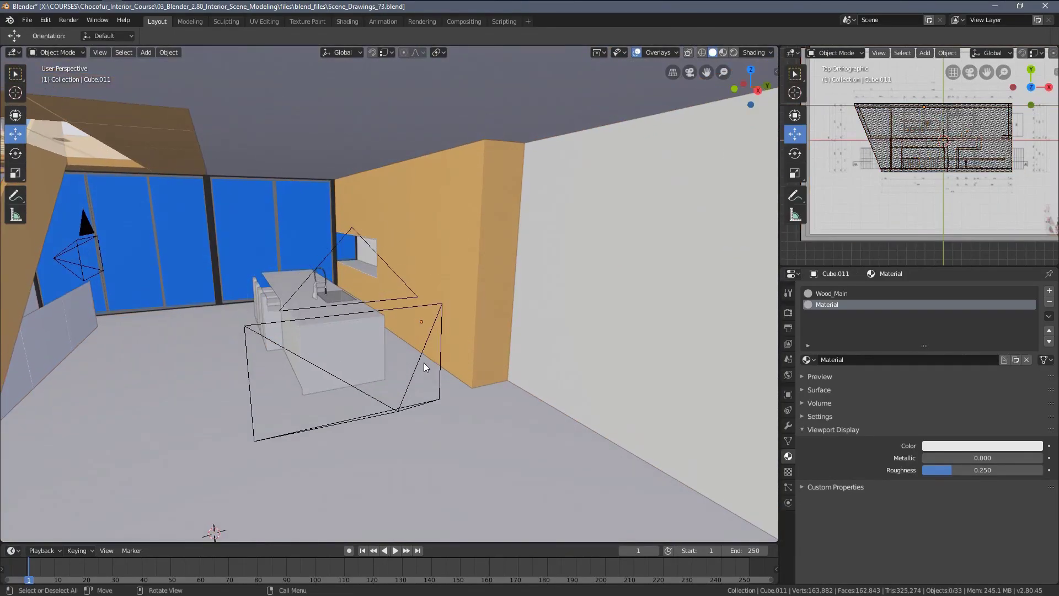
pyautogui.click(414, 375)
pyautogui.press('z')
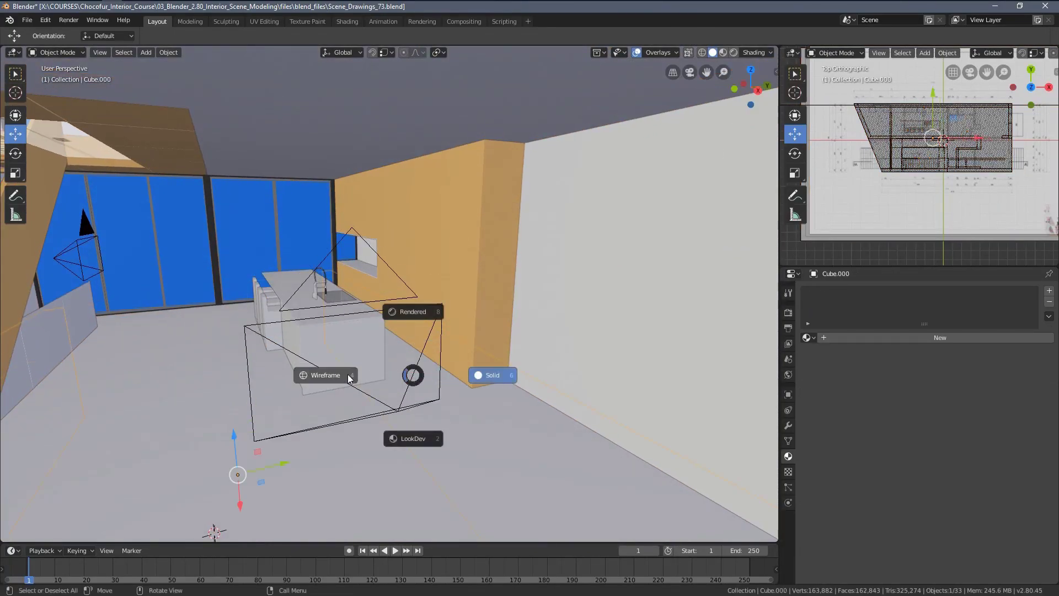
pyautogui.click(350, 378)
pyautogui.press('a')
pyautogui.hotkey('alt', 'a')
pyautogui.click(409, 384)
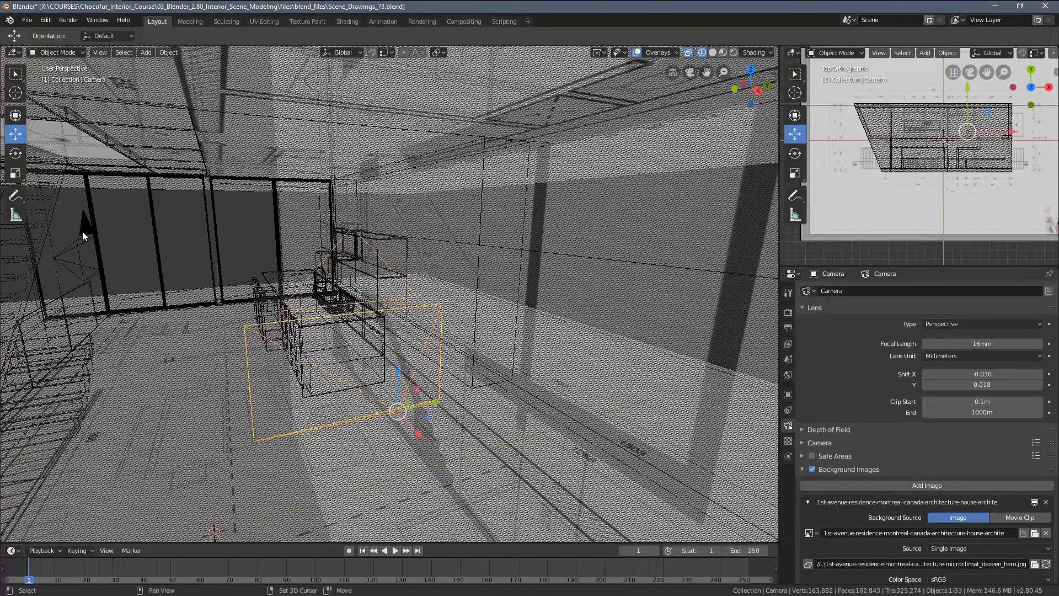
pyautogui.keyDown('shift'); pyautogui.click(82, 235); pyautogui.keyUp('shift')
# - Add the wall cabinets to the camera selection and isolate these objects in local view with wireframe shading
pyautogui.press('z')
pyautogui.click(441, 254)
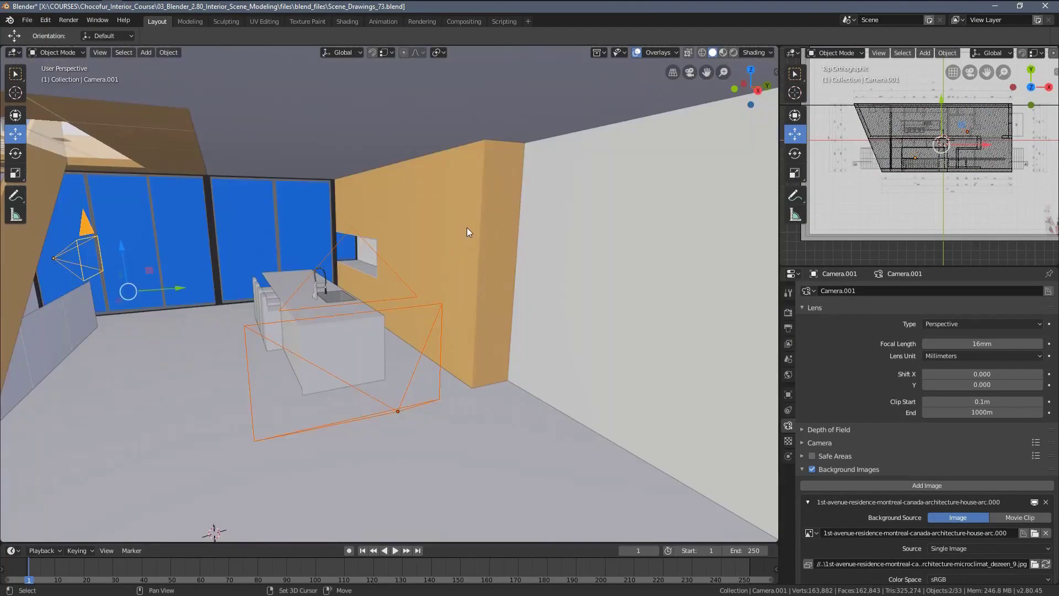
pyautogui.keyDown('shift'); pyautogui.click(412, 229); pyautogui.keyUp('shift')
pyautogui.moveTo(417, 234)
pyautogui.mouseDown(button='middle')
pyautogui.moveTo(439, 236)
pyautogui.moveTo(403, 249)
pyautogui.mouseUp(button='middle')
pyautogui.press('z')
pyautogui.click(383, 237)
pyautogui.press('KP_Divide')
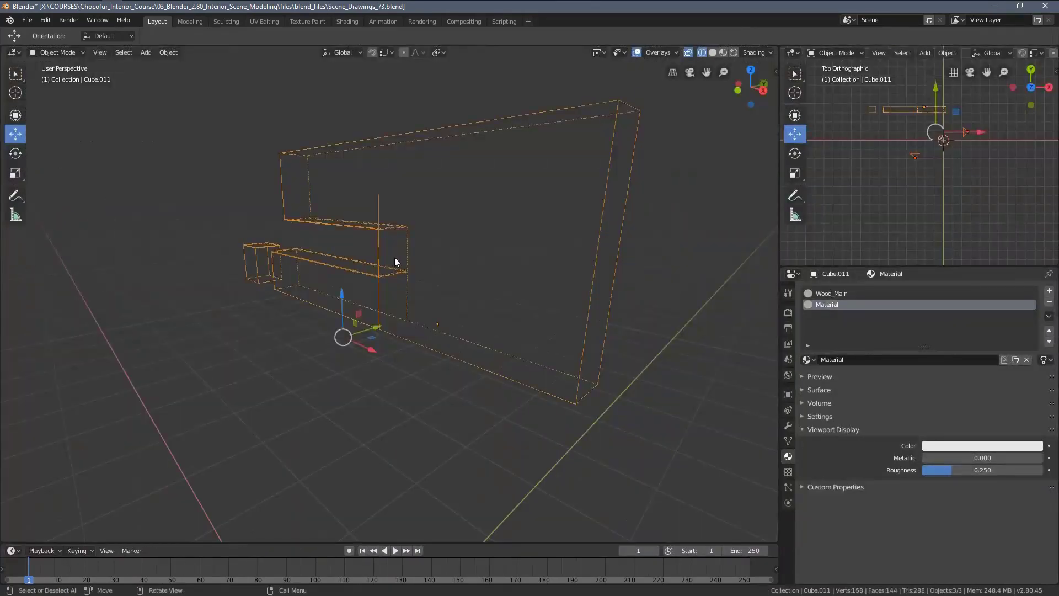
# - Make the camera looking lengthwise along the kitchen wall the active camera and look through it
pyautogui.click(464, 287)
pyautogui.moveTo(502, 287); pyautogui.dragTo(577, 316, button='middle')
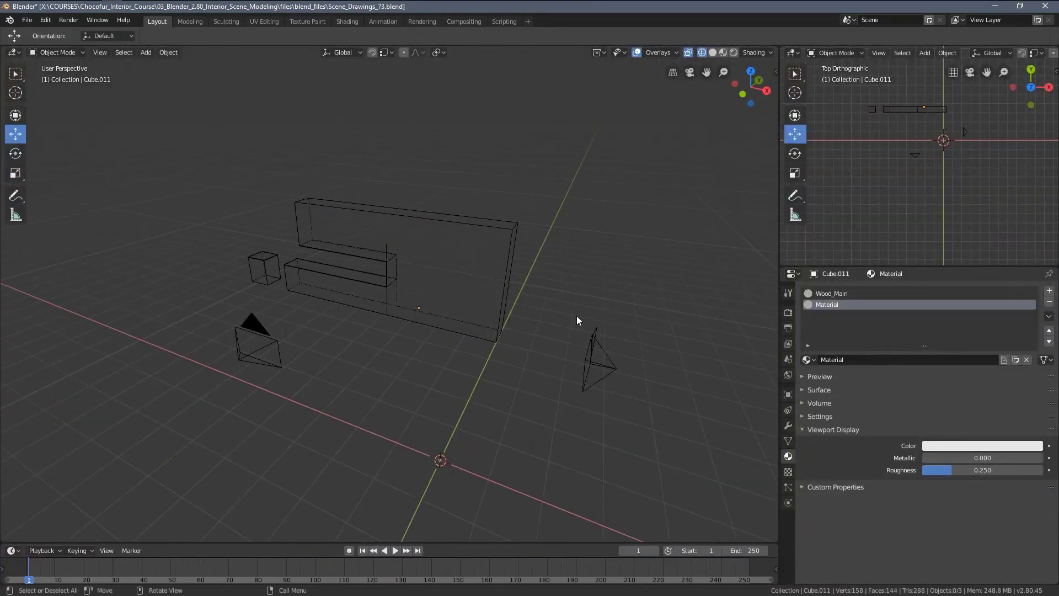
pyautogui.click(591, 353)
pyautogui.press('ctrl+KP_0')
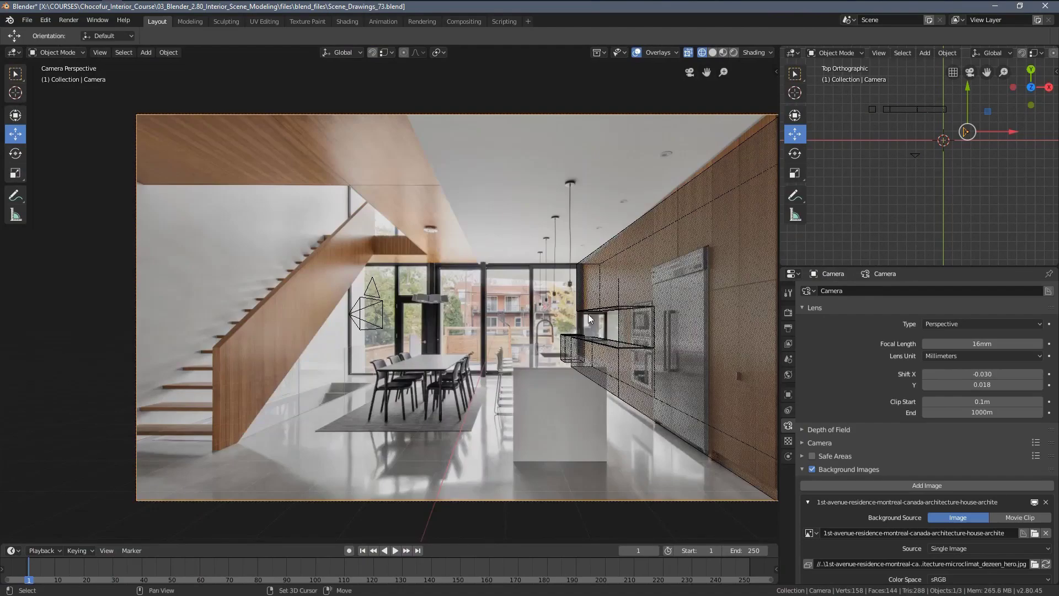
# - Examine the cabinet door divisions, ovens and fridge in the reference photos through the lengthwise and the frontal camera
pyautogui.keyDown('shift'); pyautogui.moveTo(647, 337); pyautogui.dragTo(490, 319, button='middle'); pyautogui.keyUp('shift')
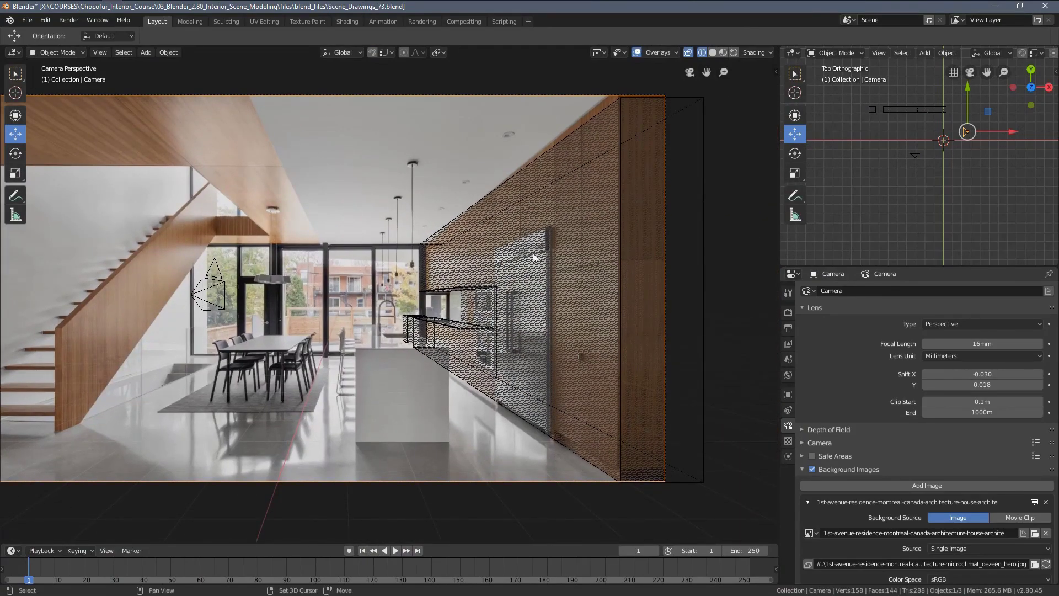
pyautogui.scroll(5, 534, 258)
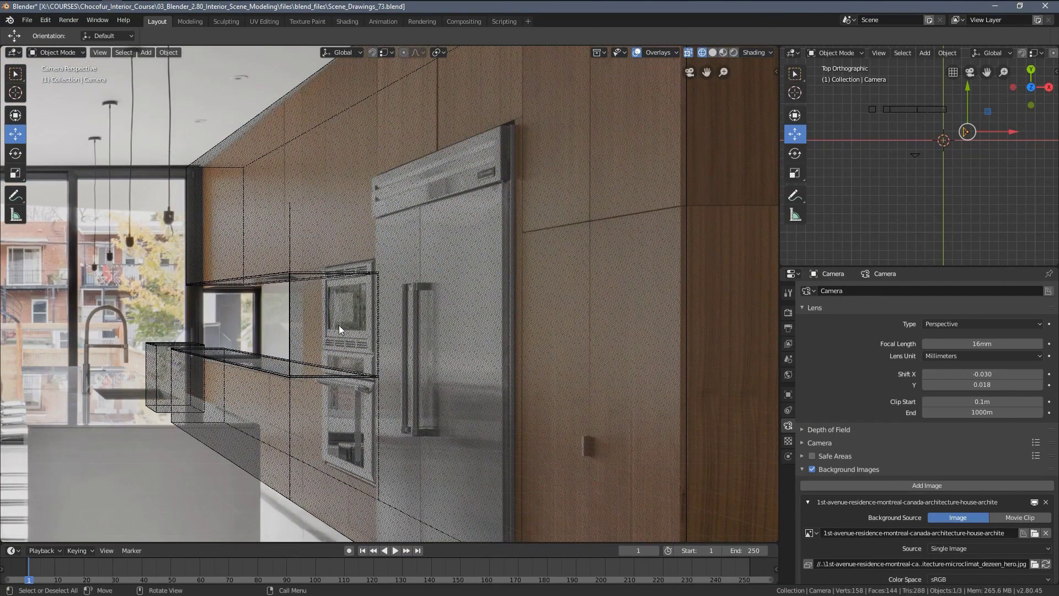
pyautogui.scroll(-3, 355, 244)
pyautogui.scroll(2, 355, 243)
pyautogui.scroll(4, 250, 329)
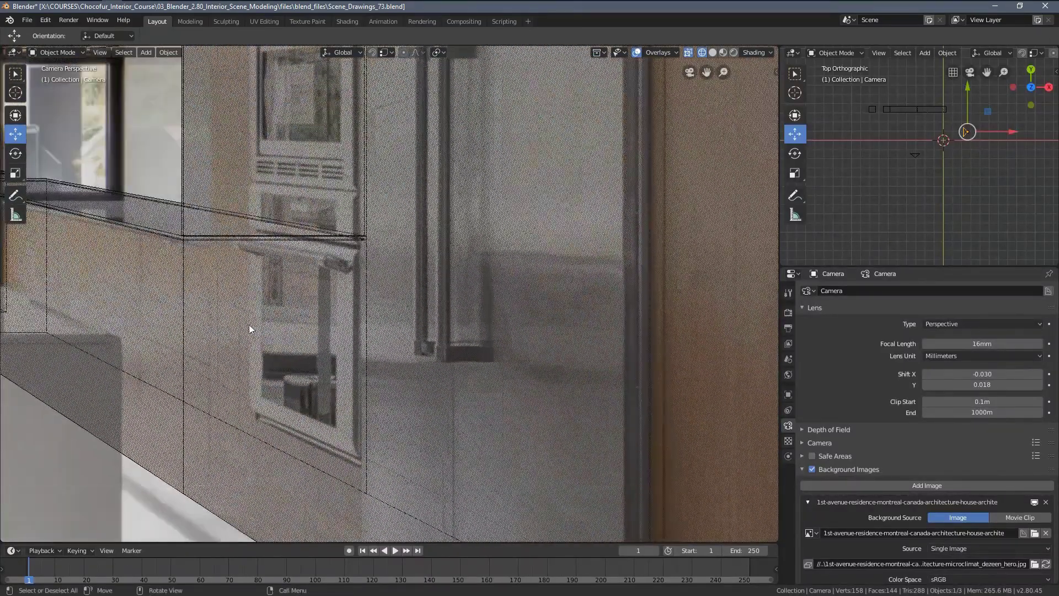
pyautogui.keyDown('shift'); pyautogui.moveTo(228, 354); pyautogui.dragTo(298, 252, button='middle'); pyautogui.keyUp('shift')
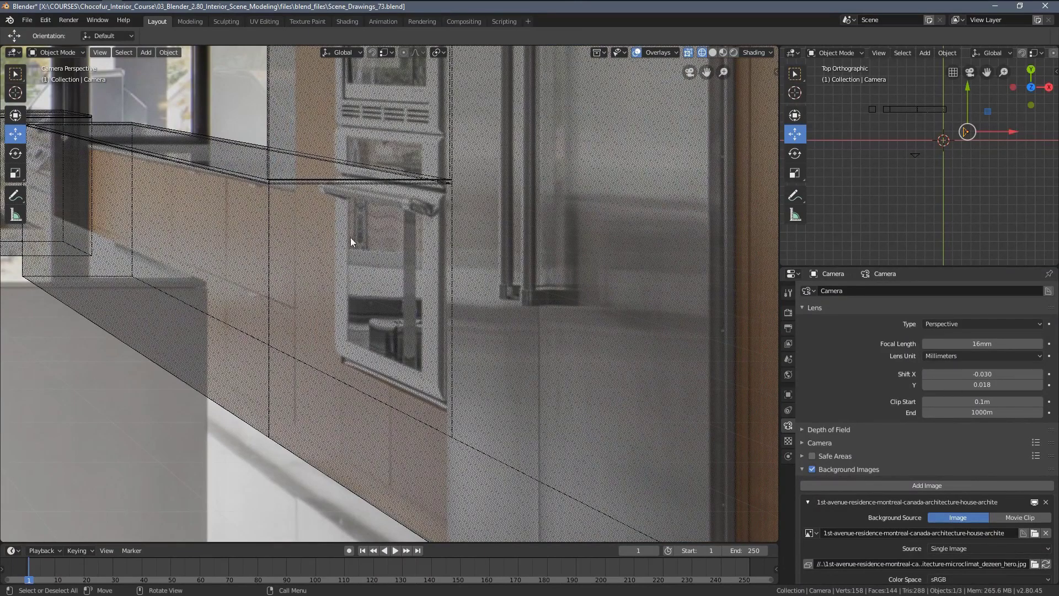
pyautogui.scroll(-2, 343, 386)
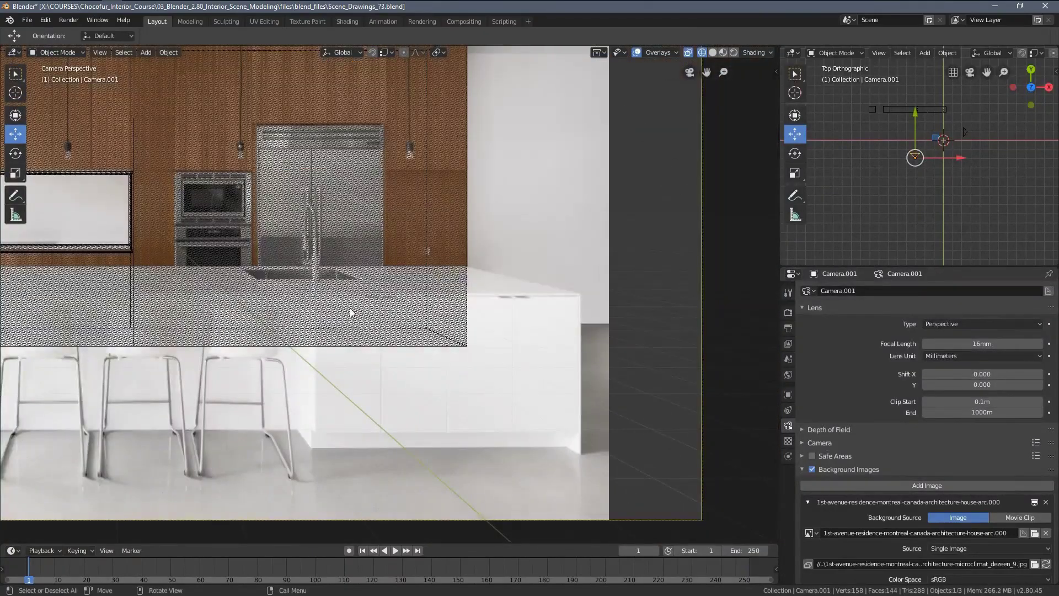
pyautogui.scroll(-3, 350, 308)
pyautogui.keyDown('shift'); pyautogui.moveTo(343, 286); pyautogui.dragTo(429, 307, button='middle'); pyautogui.keyUp('shift')
pyautogui.scroll(2, 374, 293)
pyautogui.scroll(-1, 372, 294)
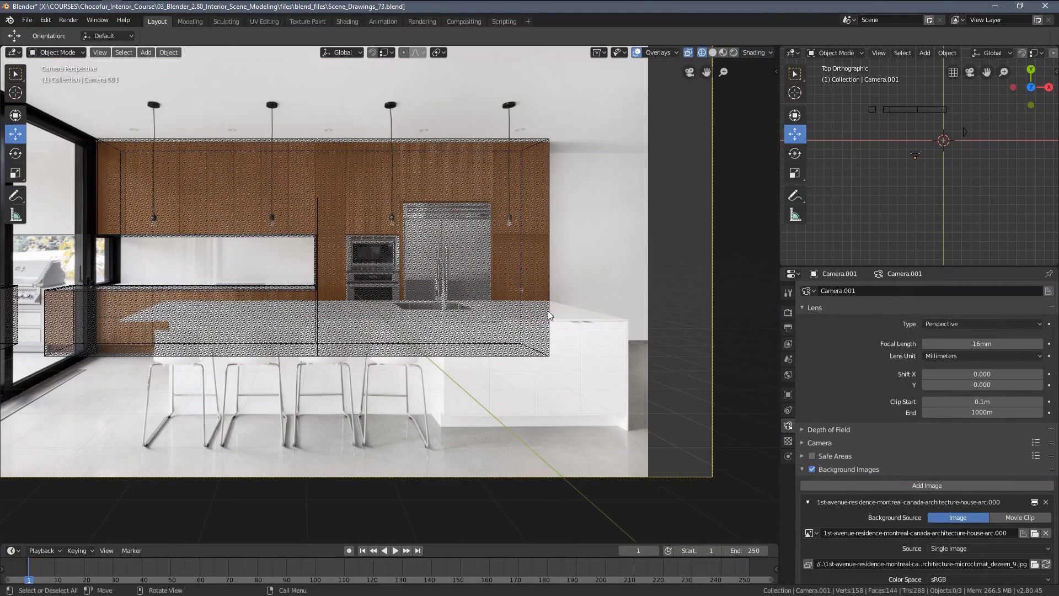
pyautogui.scroll(1, 549, 316)
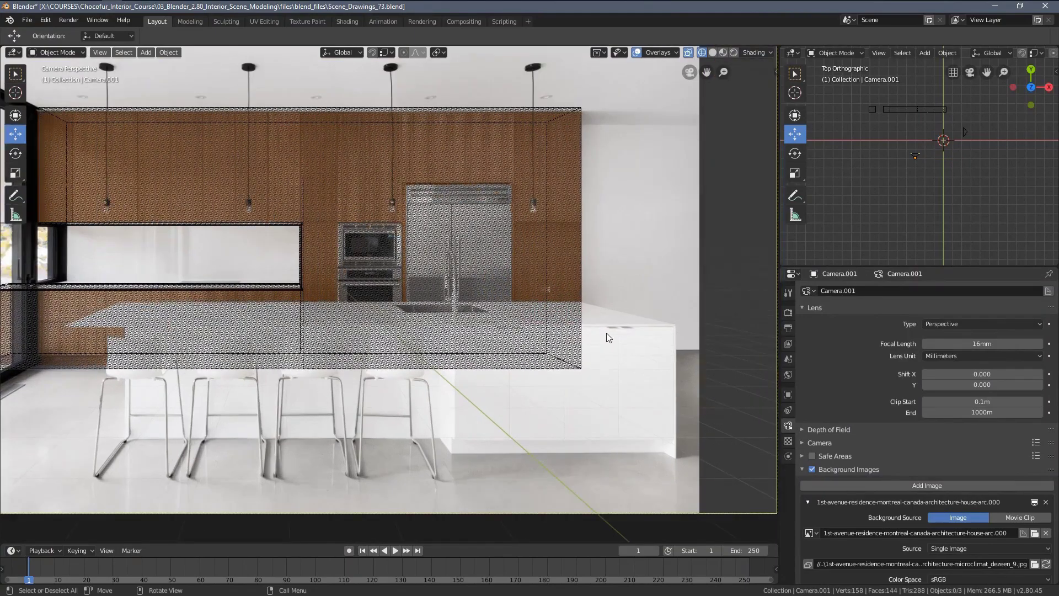
# - Select the wall cabinets, switch the camera view back to solid shading and clear the selection
pyautogui.click(587, 338)
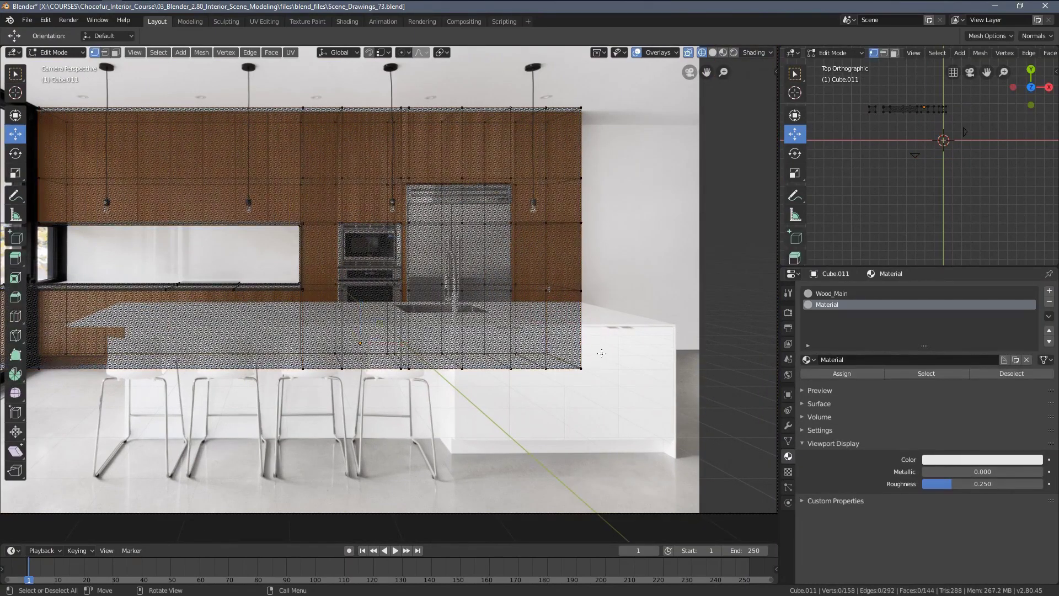
pyautogui.scroll(-2, 463, 362)
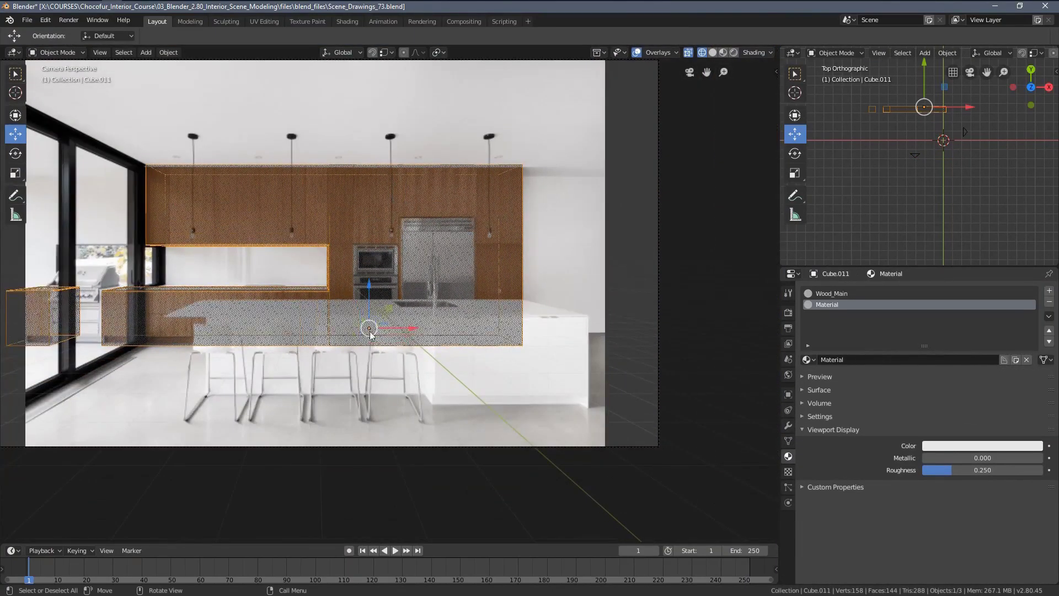
pyautogui.press('z')
pyautogui.click(349, 319)
pyautogui.keyDown('shift'); pyautogui.moveTo(349, 319); pyautogui.dragTo(399, 329, button='middle'); pyautogui.keyUp('shift')
pyautogui.press('a')
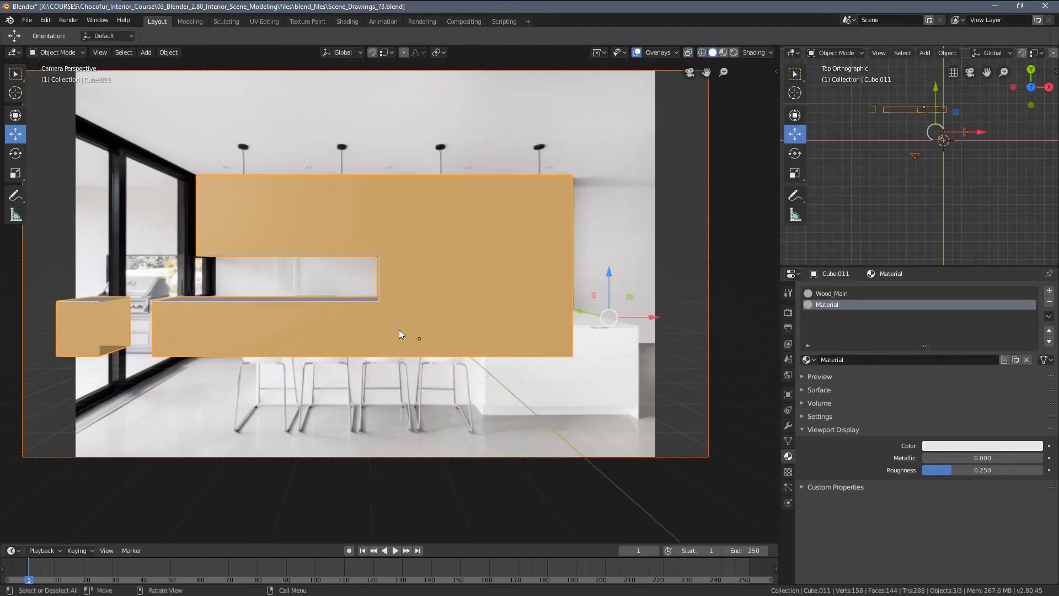
pyautogui.hotkey('alt', 'a')
# - Add seven evenly spaced vertical loop cuts to the upper cabinets above the niche
pyautogui.scroll(3, 399, 330)
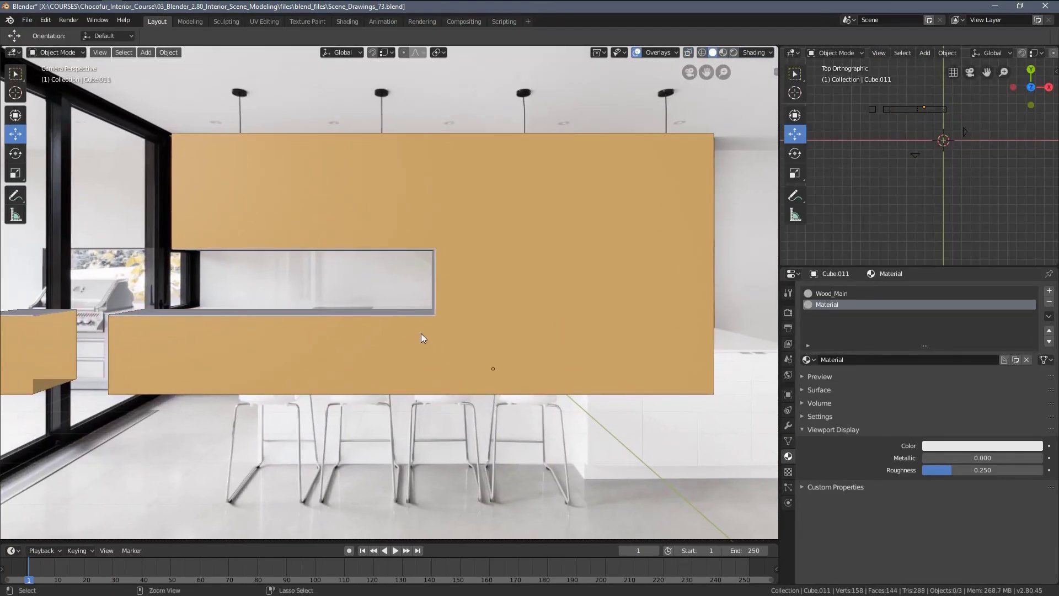
pyautogui.scroll(-1, 422, 353)
pyautogui.scroll(-1, 409, 347)
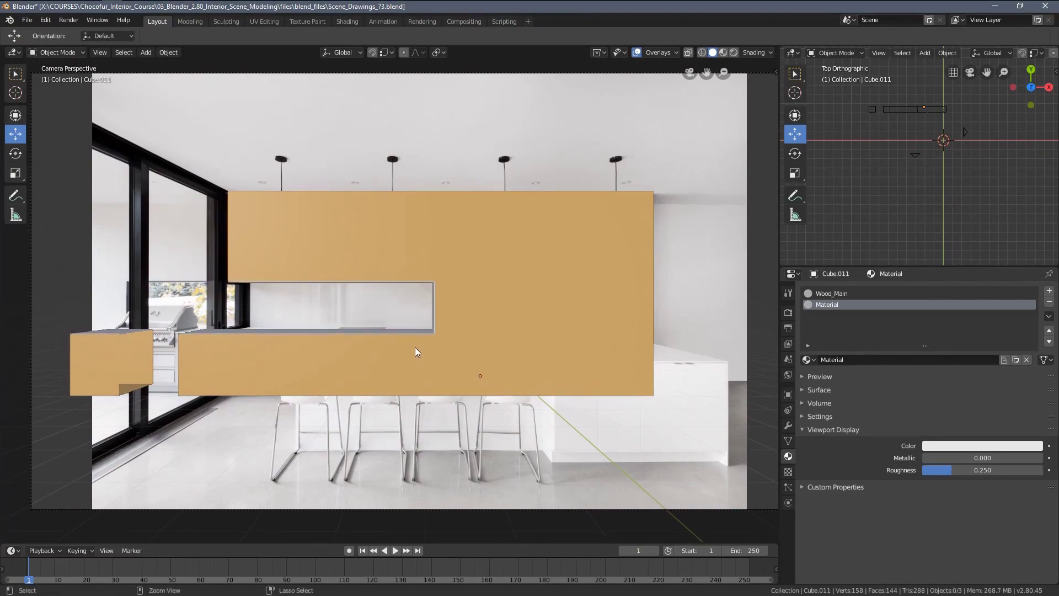
pyautogui.keyDown('ctrl'); pyautogui.moveTo(415, 347); pyautogui.dragTo(418, 357, button='middle'); pyautogui.keyUp('ctrl')
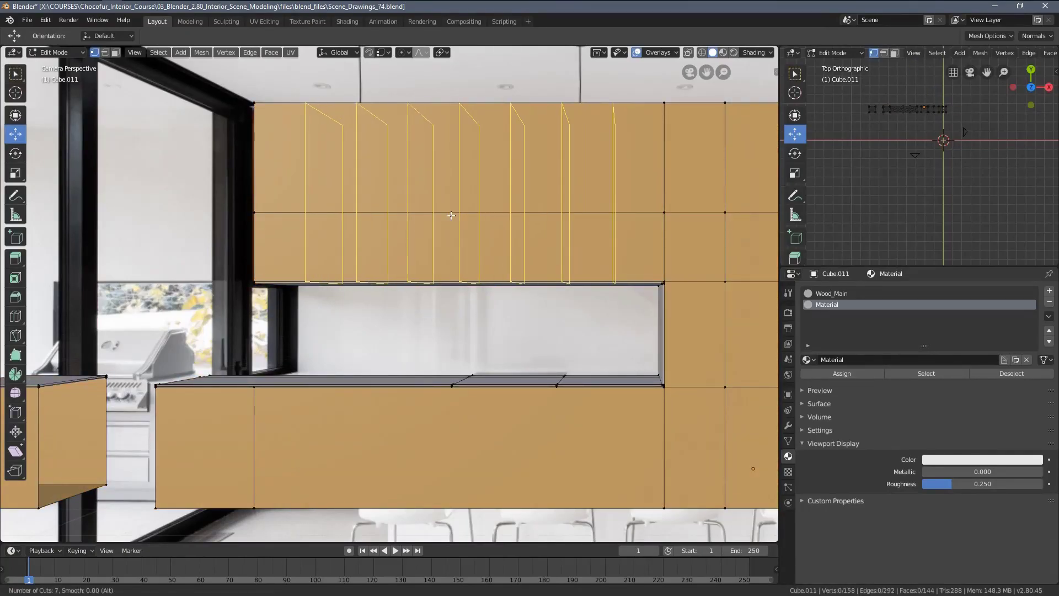
pyautogui.click(447, 220)
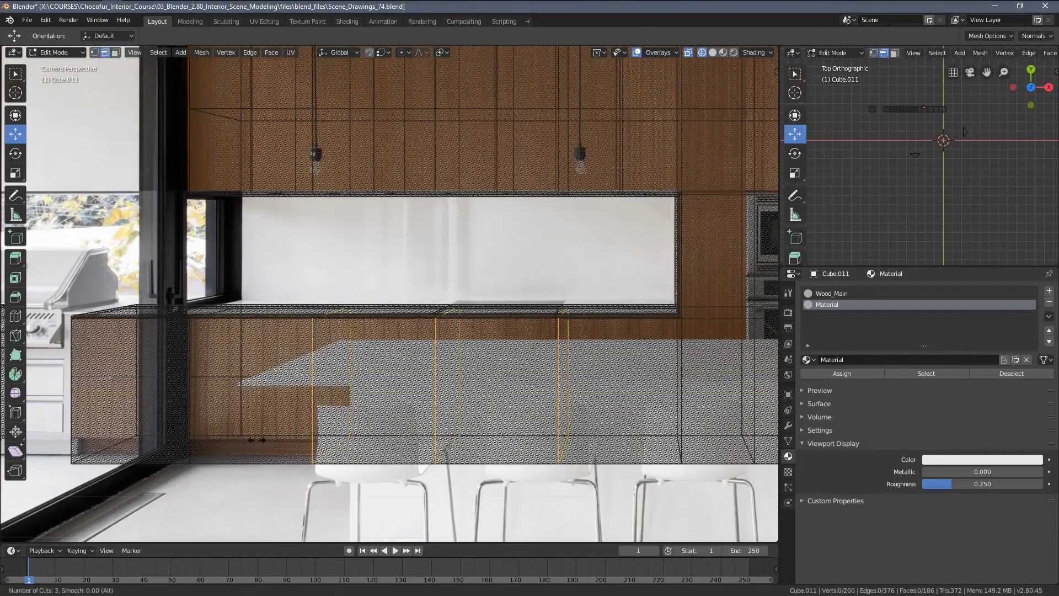
# - Add three vertical loop cuts to the lower cabinets under the niche and one horizontal loop cut across them
pyautogui.click(445, 378)
pyautogui.click(444, 378)
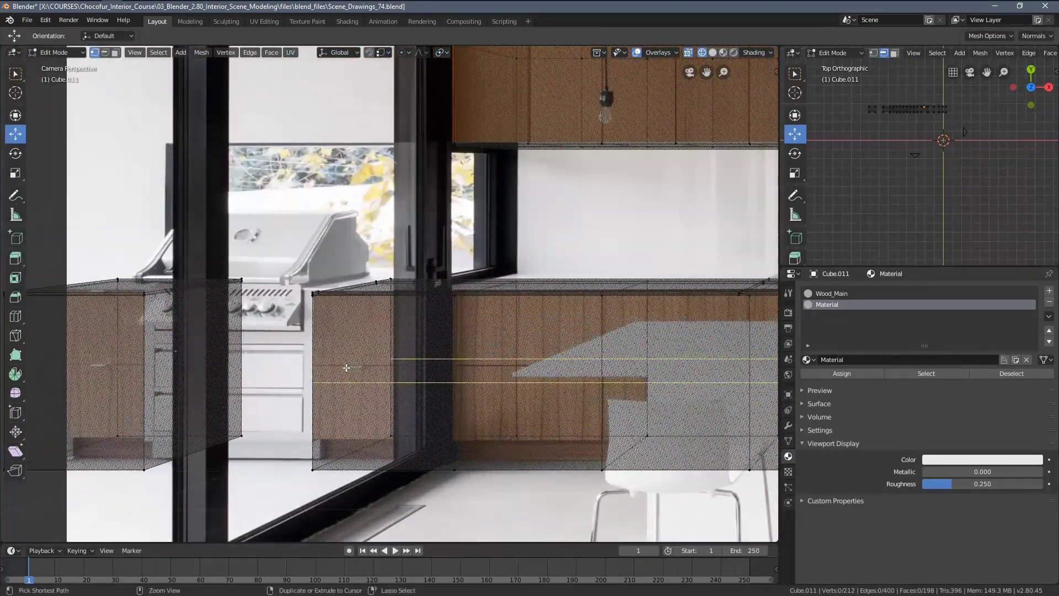
pyautogui.click(347, 367)
pyautogui.click(351, 418)
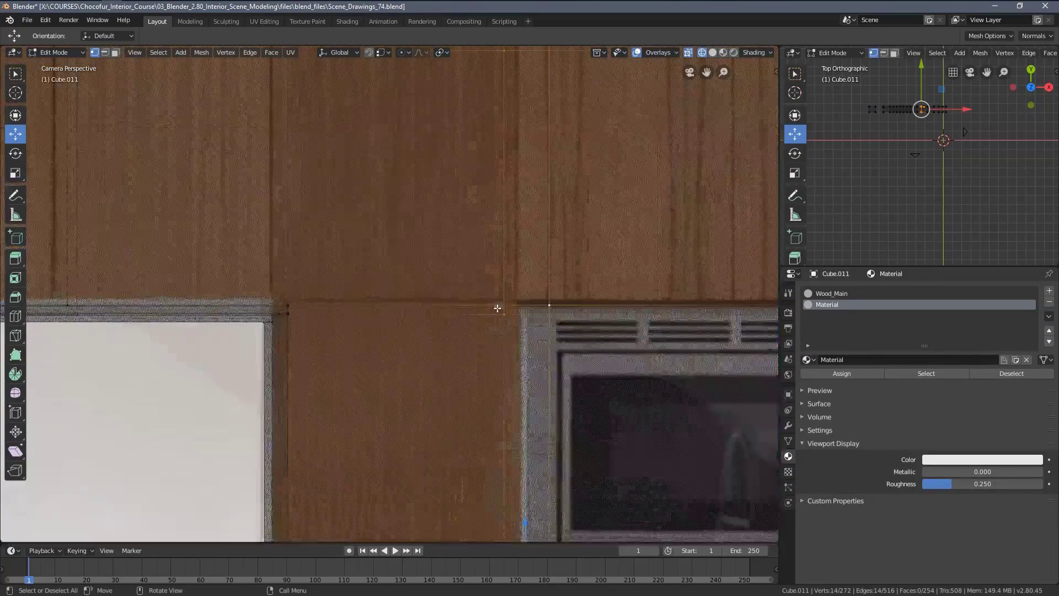
# - Move the vertical edge loop beside the ovens along X onto the ovens' left edge in the photo and clear the selection
pyautogui.scroll(-5, 497, 308)
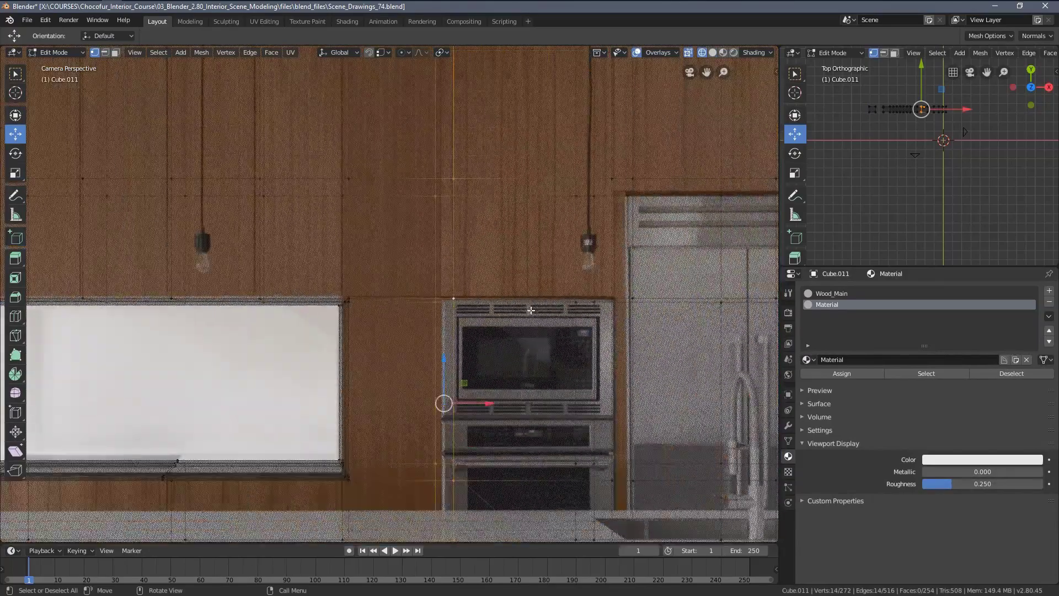
pyautogui.press('z')
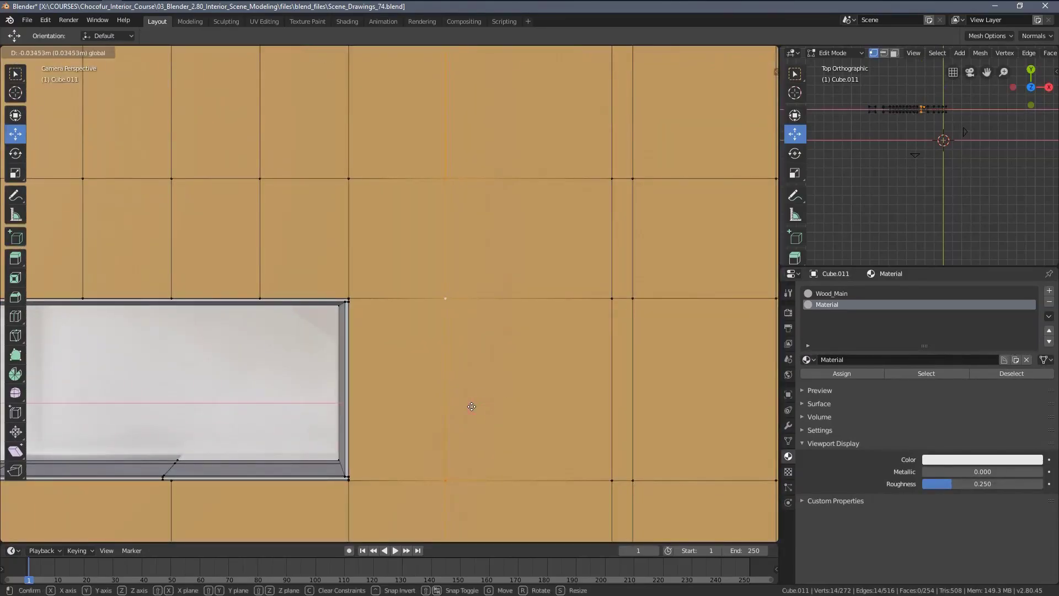
pyautogui.click(472, 407)
pyautogui.hotkey('shift', 'z')
pyautogui.keyDown('shift'); pyautogui.moveTo(579, 298); pyautogui.dragTo(477, 365, button='middle'); pyautogui.keyUp('shift')
pyautogui.hotkey('alt', 'a')
# - Check the edge layout against the photo, return to Object Mode in solid shading and save the scene as Scene_Drawings_75.blend
pyautogui.scroll(3, 478, 365)
pyautogui.scroll(-5, 479, 365)
pyautogui.scroll(3, 575, 324)
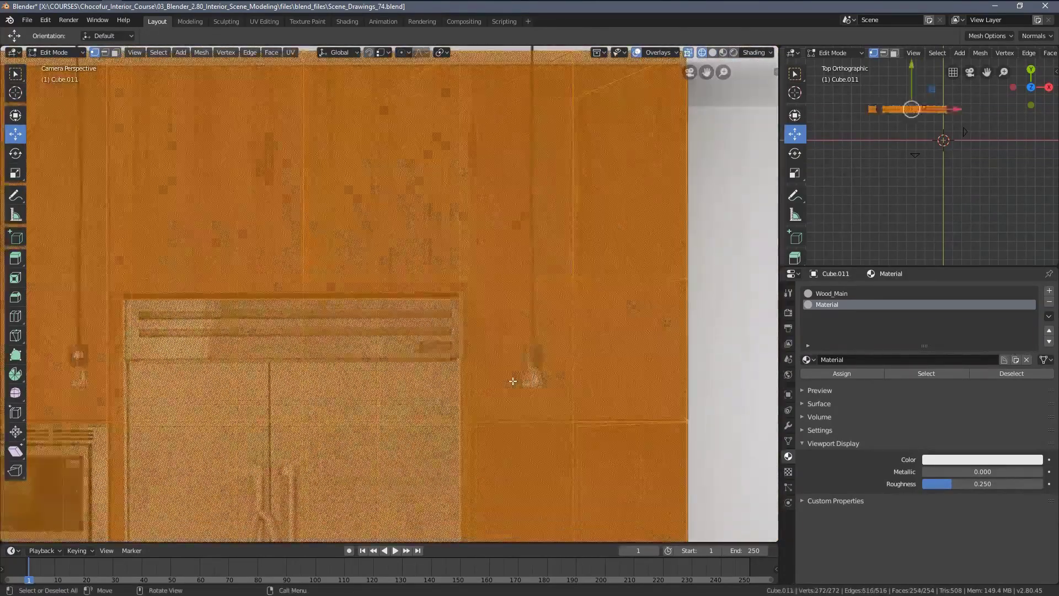
pyautogui.scroll(-5, 496, 342)
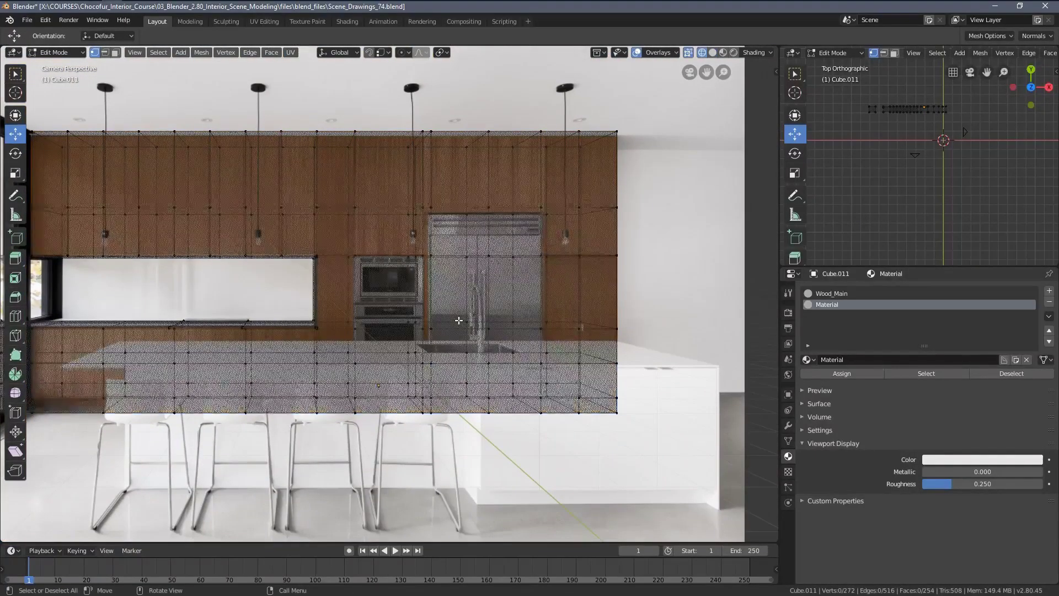
pyautogui.scroll(-3, 459, 320)
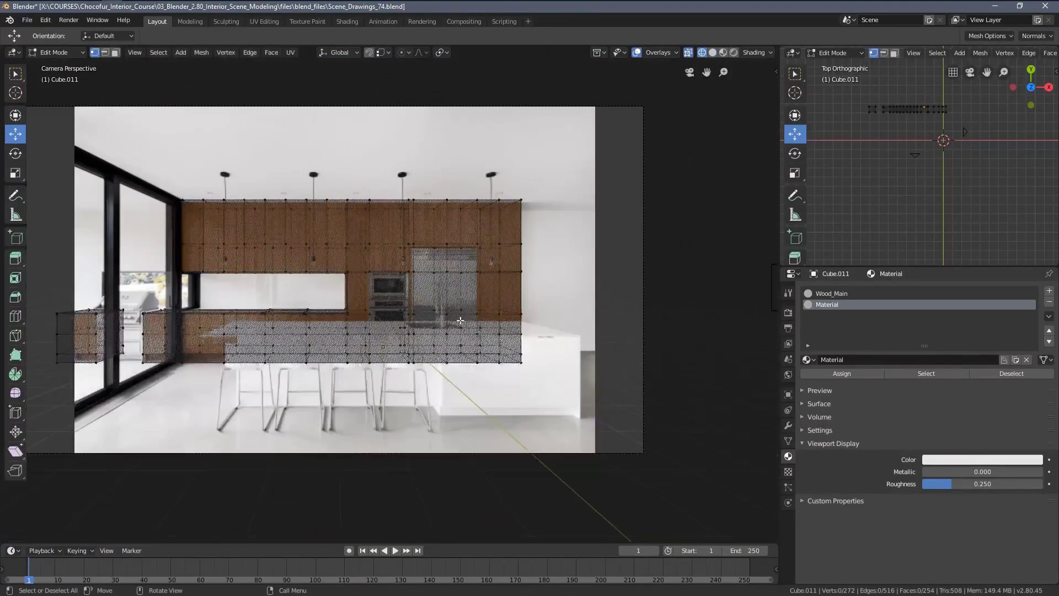
pyautogui.press('Tab')
pyautogui.hotkey('shift', 'z')
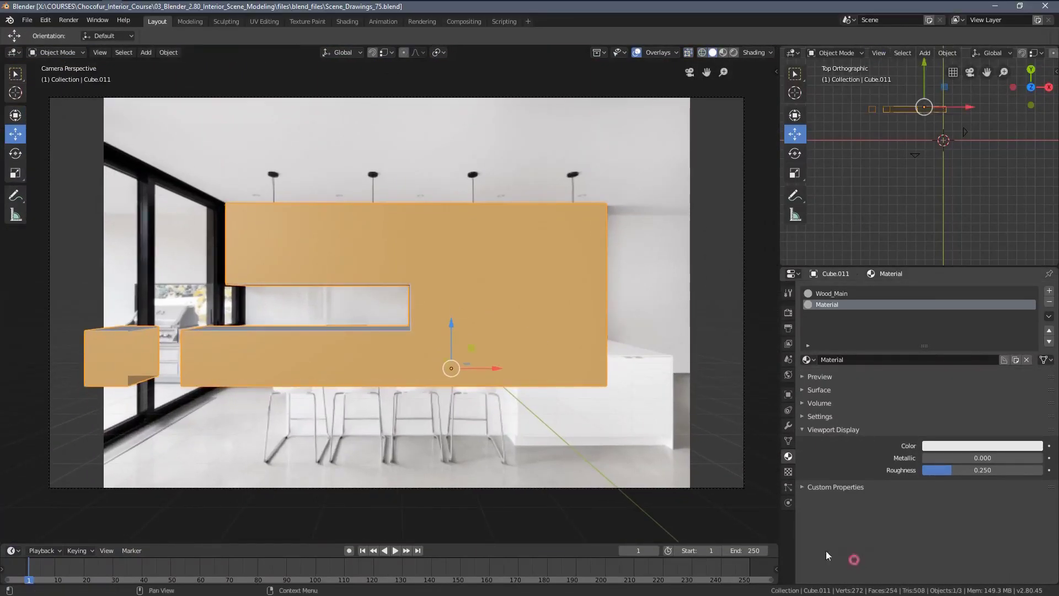
# - Select the four leftmost front faces of the lower cabinets above the plinth and compare them with the reference photo in Photos
pyautogui.press('Tab')
pyautogui.moveTo(245, 397); pyautogui.dragTo(455, 400, button='middle')
pyautogui.scroll(3, 324, 371)
pyautogui.keyDown('shift'); pyautogui.click(311, 405); pyautogui.keyUp('shift')
pyautogui.keyDown('shift'); pyautogui.click(394, 404); pyautogui.keyUp('shift')
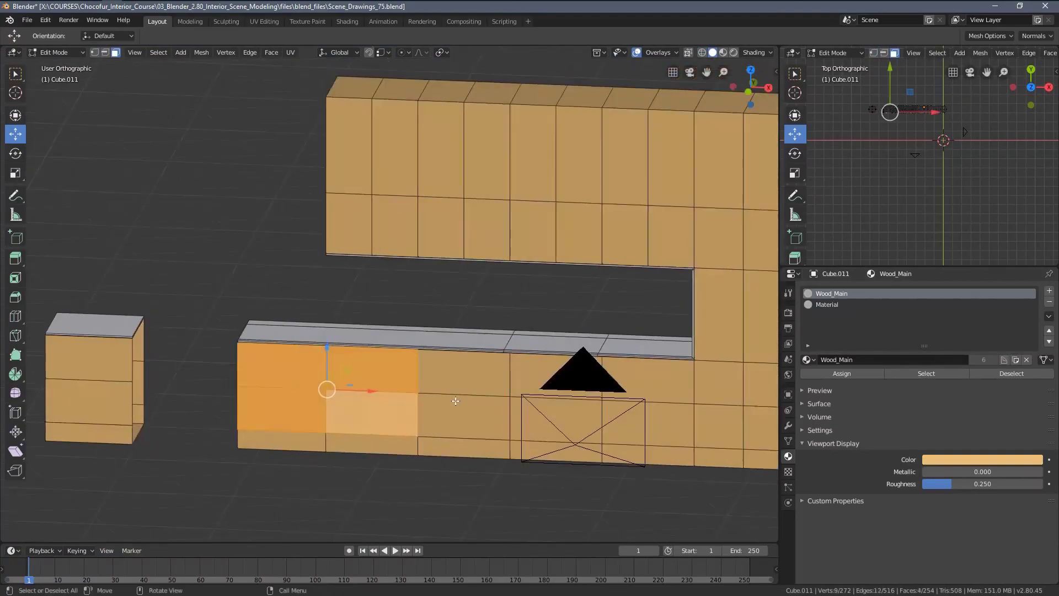
pyautogui.press('a')
pyautogui.hotkey('ctrl', 'z')
pyautogui.hotkey('alt', 'Tab')
pyautogui.scroll(-3, 273, 360)
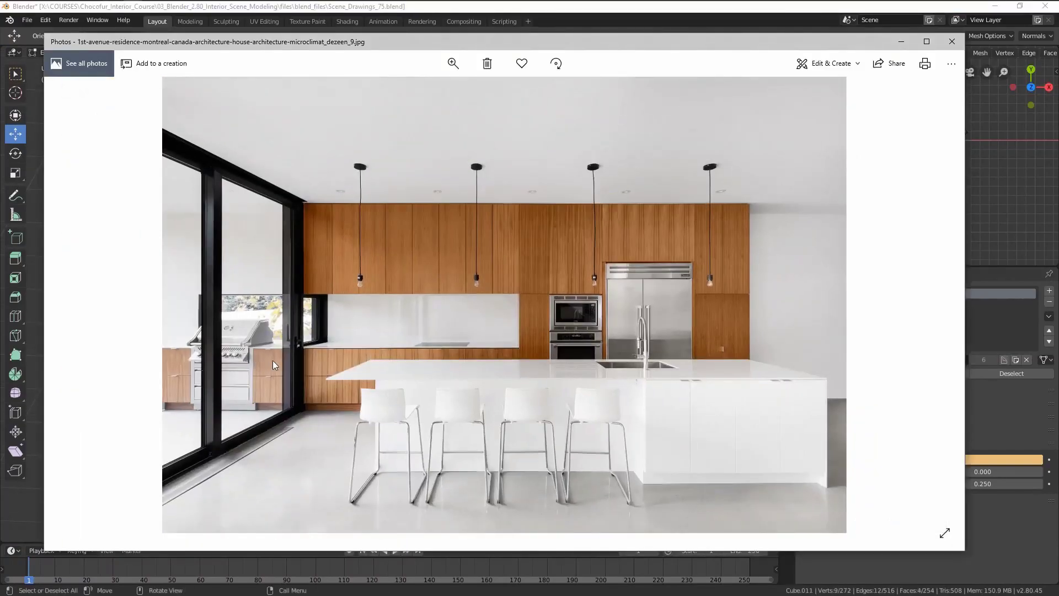
pyautogui.hotkey('alt', 'Tab')
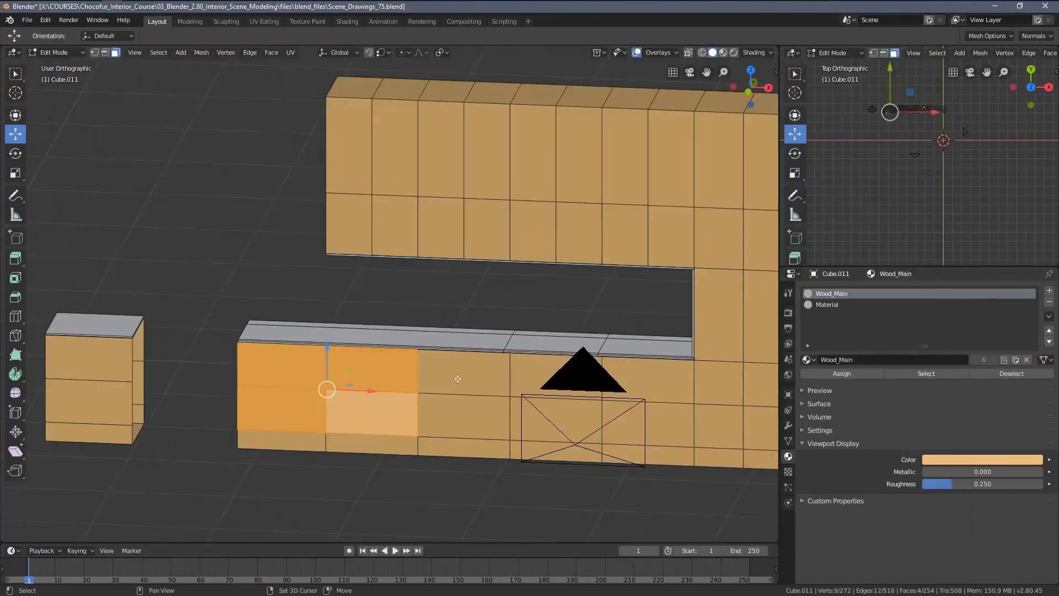
# - Add the remaining lower front faces under the niche to the selection, duplicate all ten and pull the copy forward along Y
pyautogui.keyDown('shift'); pyautogui.click(458, 379); pyautogui.keyUp('shift')
pyautogui.keyDown('shift'); pyautogui.click(459, 415); pyautogui.keyUp('shift')
pyautogui.moveTo(469, 411); pyautogui.dragTo(579, 400, button='middle')
pyautogui.keyDown('shift'); pyautogui.click(577, 371); pyautogui.keyUp('shift')
pyautogui.keyDown('shift'); pyautogui.click(578, 409); pyautogui.keyUp('shift')
pyautogui.keyDown('shift'); pyautogui.click(657, 389); pyautogui.keyUp('shift')
pyautogui.moveTo(544, 351); pyautogui.dragTo(579, 361, button='middle')
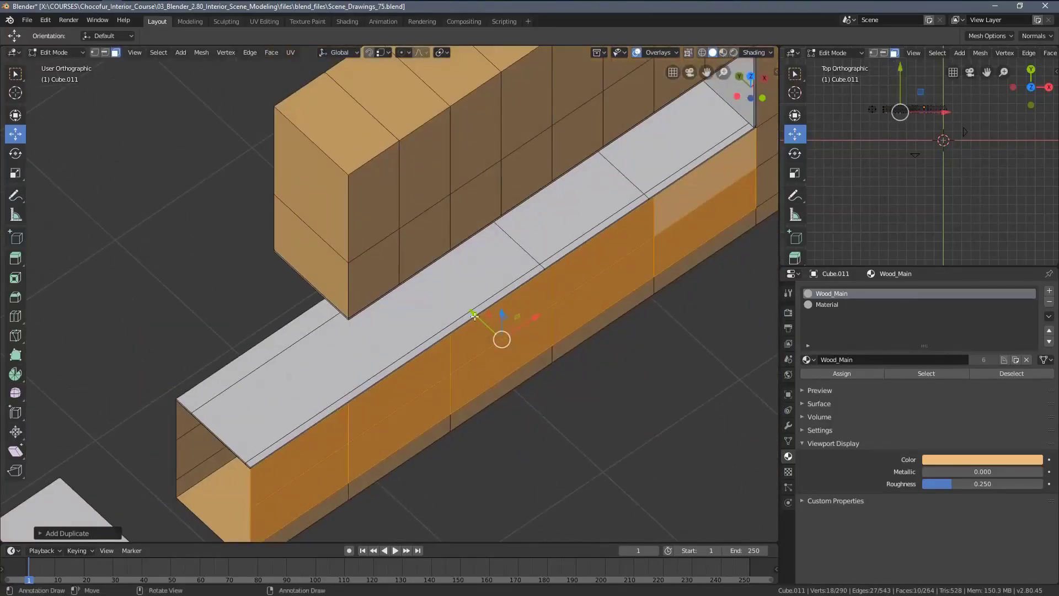
pyautogui.moveTo(475, 317); pyautogui.dragTo(510, 345)
# - Duplicate the front faces of the upper cabinets above the niche and pull the copy forward along Y
pyautogui.hotkey('alt', 'a')
pyautogui.scroll(-2, 497, 343)
pyautogui.moveTo(505, 343); pyautogui.dragTo(412, 313, button='middle')
pyautogui.click(317, 185)
pyautogui.keyDown('shift'); pyautogui.click(320, 126); pyautogui.keyUp('shift')
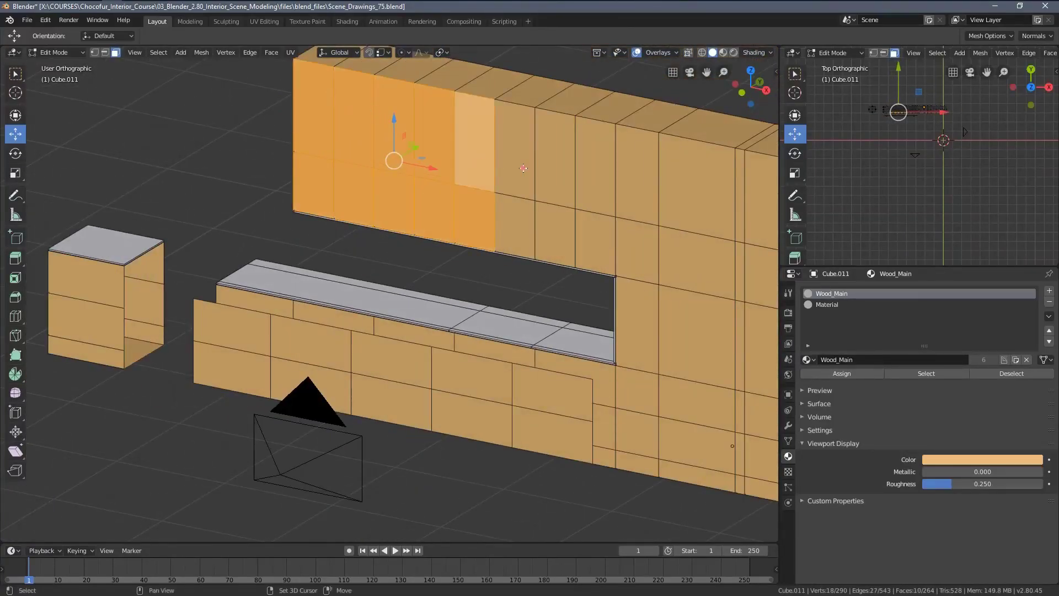
pyautogui.keyDown('shift'); pyautogui.click(605, 178); pyautogui.keyUp('shift')
pyautogui.moveTo(605, 179); pyautogui.dragTo(532, 271, button='middle')
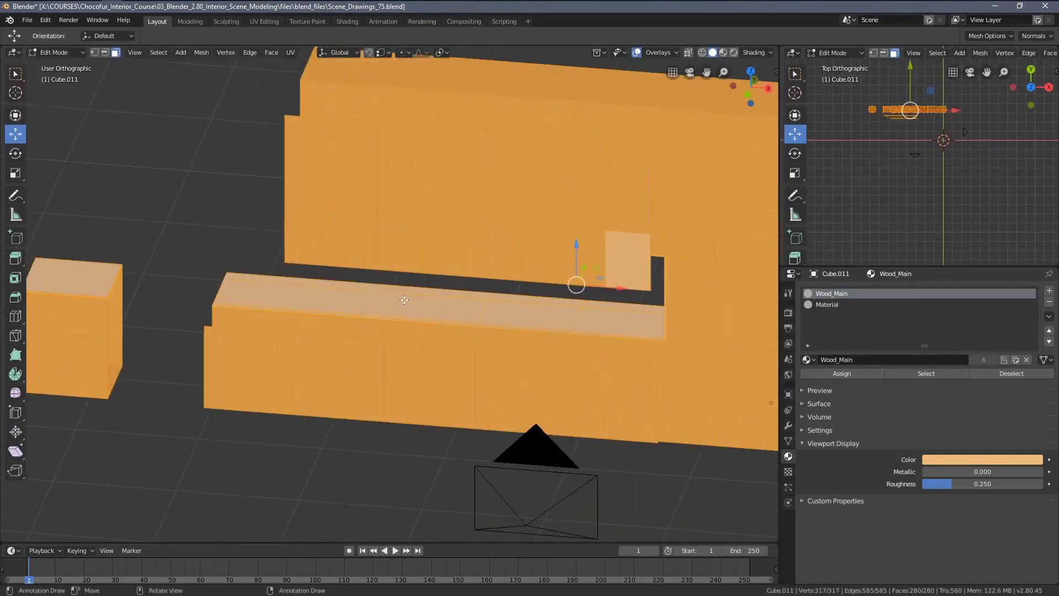
# - Dissolve the horizontal edges of the duplicated upper faces and split them into eight separate full-height door panels
pyautogui.click(328, 239)
pyautogui.keyDown('shift'); pyautogui.click(418, 226); pyautogui.keyUp('shift')
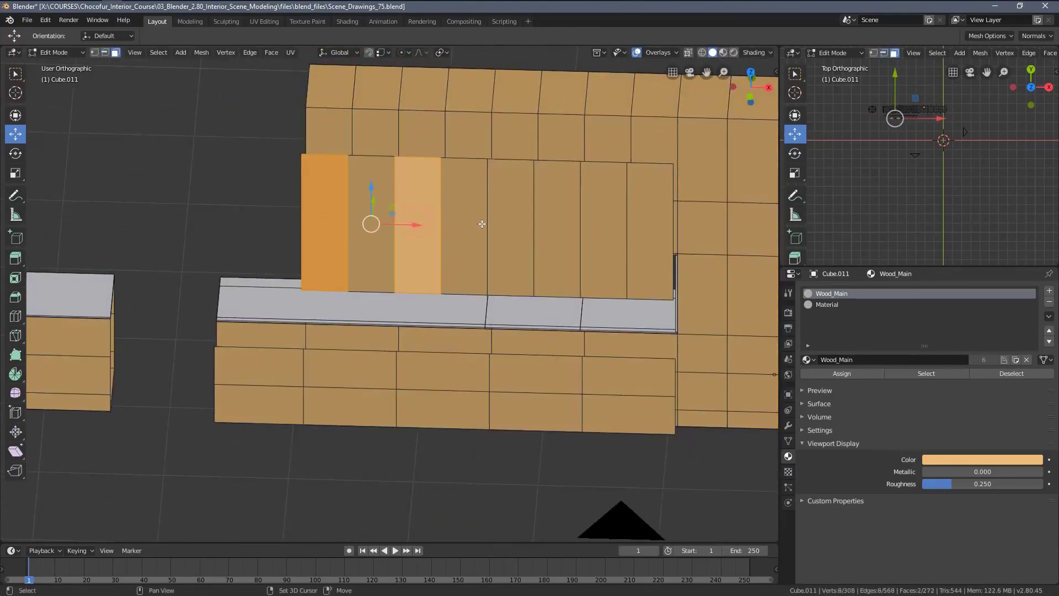
pyautogui.moveTo(443, 314); pyautogui.dragTo(490, 305, button='middle')
pyautogui.hotkey('alt', 'a')
# - Split the duplicated lower faces into ten separate front panels and select them together with the upper door panels
pyautogui.moveTo(345, 386); pyautogui.dragTo(325, 394, button='middle')
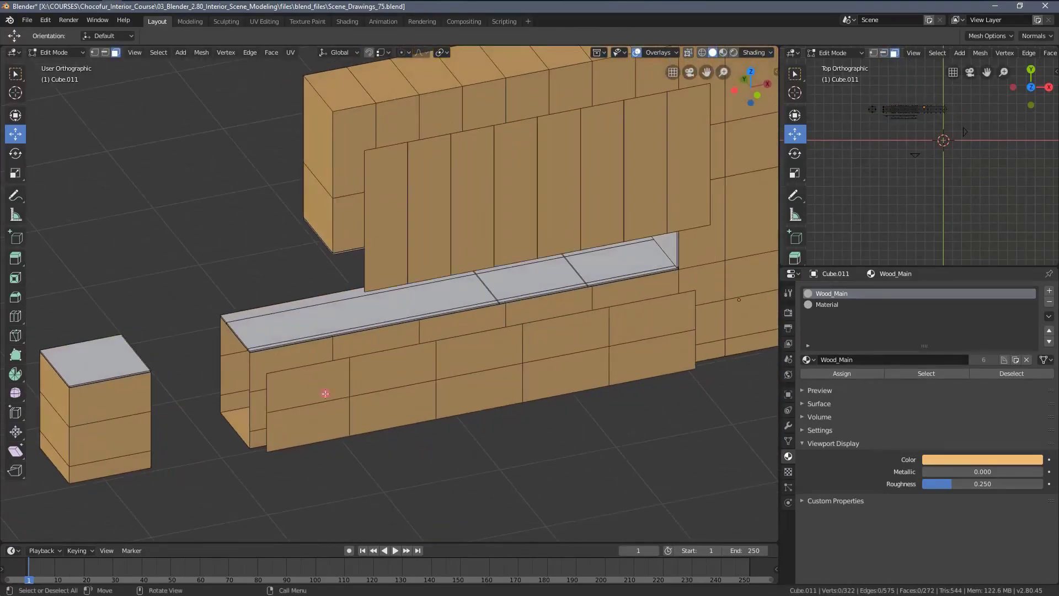
pyautogui.hotkey('alt', 'a')
pyautogui.moveTo(485, 375); pyautogui.dragTo(279, 375, button='middle')
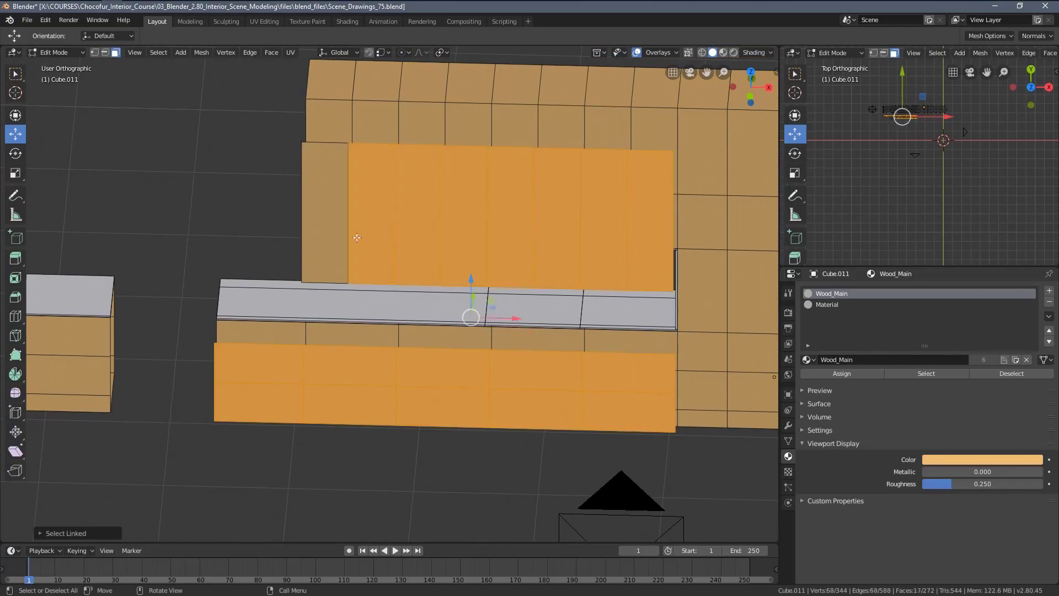
# - Set the pivot to individual origins and scale the door panels along X to open narrow vertical gaps between them
pyautogui.click(441, 53)
pyautogui.click(427, 108)
pyautogui.scroll(4, 546, 346)
pyautogui.moveTo(468, 348)
pyautogui.mouseDown(button='middle')
pyautogui.moveTo(456, 324)
pyautogui.moveTo(545, 389)
pyautogui.moveTo(469, 253)
pyautogui.moveTo(459, 279)
pyautogui.mouseUp(button='middle')
pyautogui.scroll(1, 544, 388)
pyautogui.click(528, 415)
pyautogui.scroll(-4, 529, 415)
pyautogui.scroll(-2, 459, 280)
# - Deselect the upper doors and scale the lower front panels along Z to open a narrow horizontal gap
pyautogui.press('z')
pyautogui.press('b')
pyautogui.moveTo(248, 99); pyautogui.dragTo(646, 293, button='middle')
pyautogui.moveTo(647, 292); pyautogui.dragTo(647, 292)
pyautogui.hotkey('alt', 'z')
pyautogui.scroll(6, 551, 309)
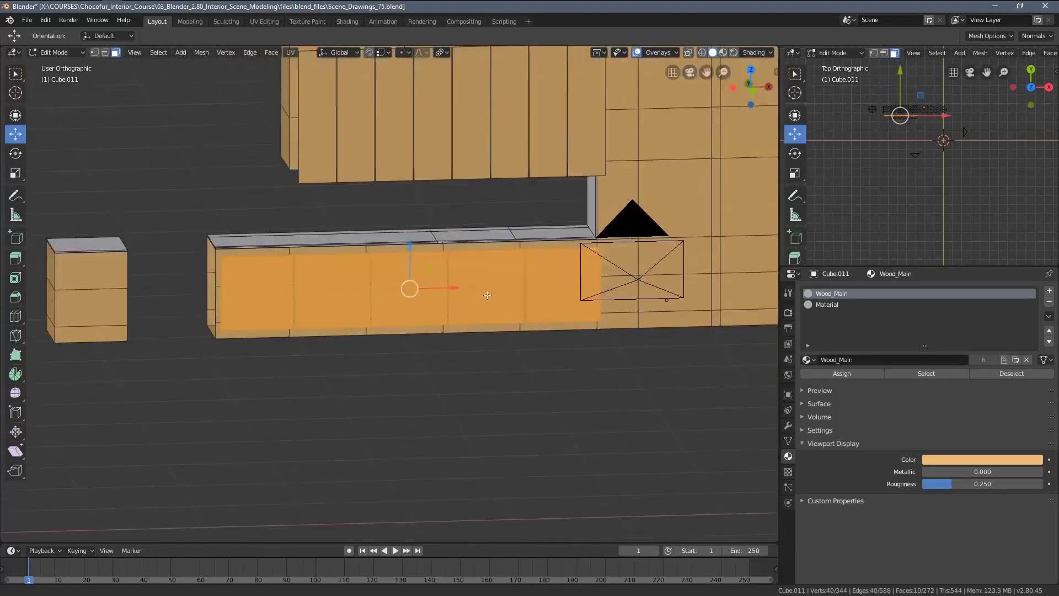
pyautogui.press('s')
pyautogui.press('z')
pyautogui.click(538, 287)
pyautogui.scroll(-6, 422, 260)
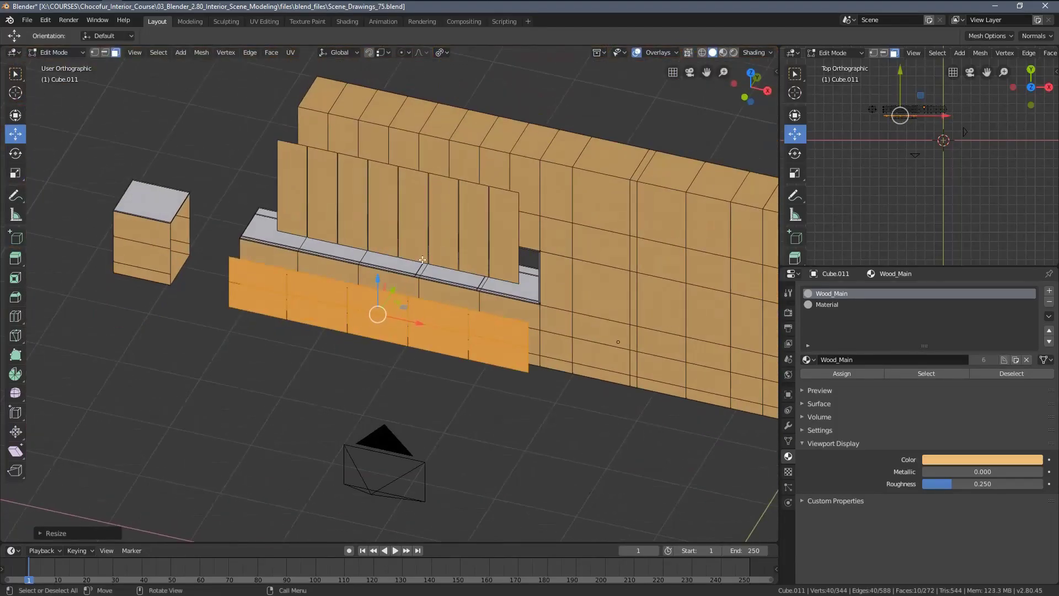
# - Add the upper doors to the selection and move all eighteen panels back along Y close to the cabinet front
pyautogui.press('l')
pyautogui.scroll(4, 497, 281)
pyautogui.moveTo(518, 301); pyautogui.dragTo(475, 340, button='middle')
pyautogui.moveTo(346, 323)
pyautogui.mouseDown()
pyautogui.moveTo(431, 303)
pyautogui.moveTo(358, 323)
pyautogui.mouseUp()
pyautogui.scroll(-4, 358, 324)
pyautogui.moveTo(359, 323); pyautogui.dragTo(481, 27, button='middle')
pyautogui.press('g')
pyautogui.keyDown('shift'); pyautogui.moveTo(341, 221); pyautogui.dragTo(559, 343, button='middle'); pyautogui.keyUp('shift')
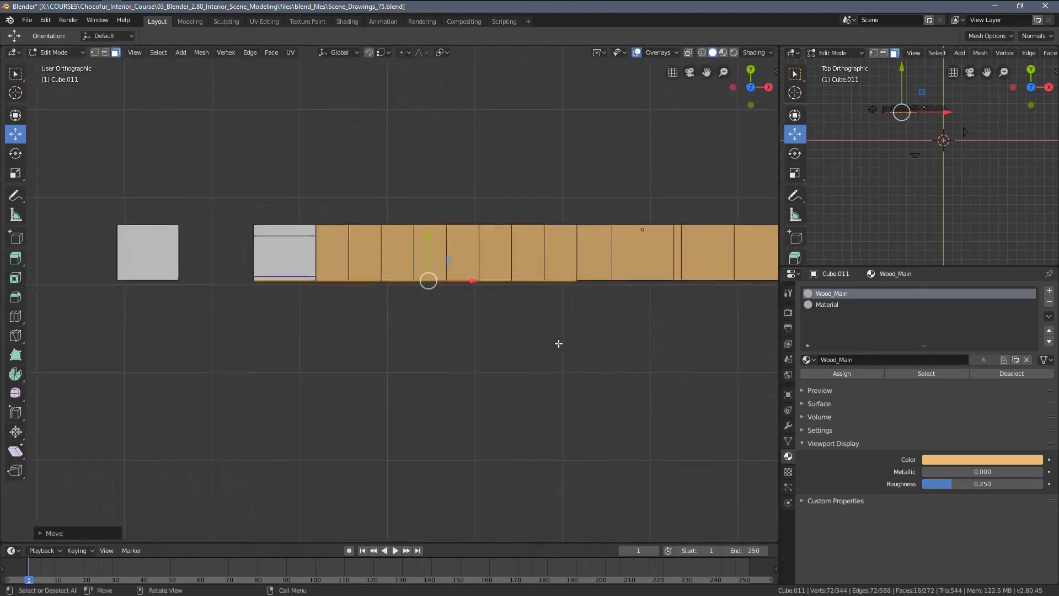
# - Extrude the door panels along Y in top view to give them thickness and grow the selection to the whole panels
pyautogui.press('KP_7')
pyautogui.scroll(8, 474, 302)
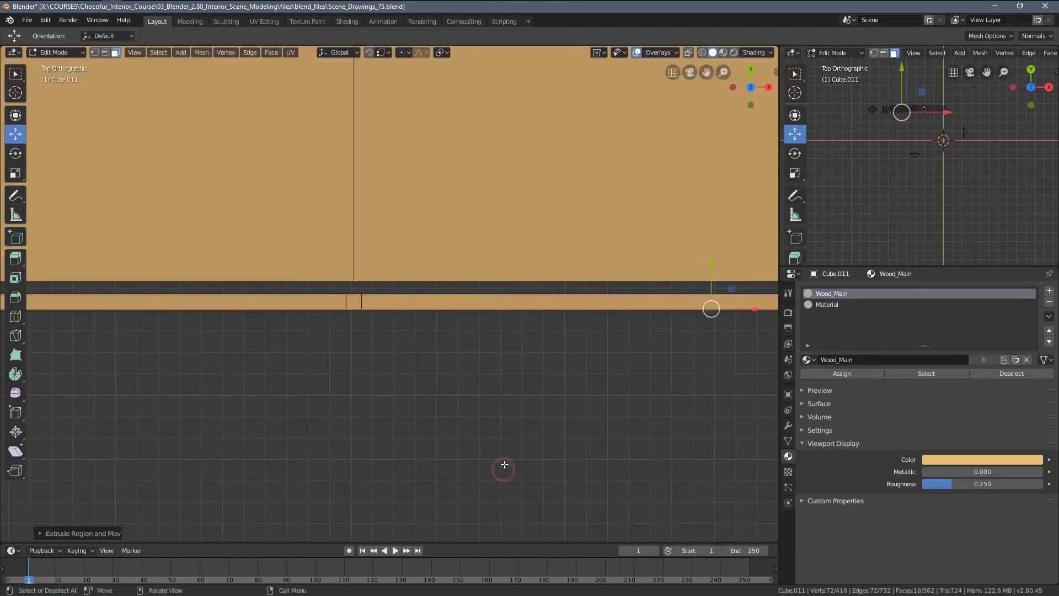
pyautogui.press('ctrl+KP_Add')
pyautogui.press('ctrl+KP_Add')
# - Move the thickened door panels along Y until they sit against the front face of the cabinet body
pyautogui.scroll(-6, 524, 419)
pyautogui.moveTo(552, 373); pyautogui.dragTo(458, 309, button='middle')
pyautogui.moveTo(449, 350); pyautogui.dragTo(471, 359)
pyautogui.moveTo(475, 362); pyautogui.dragTo(484, 383, button='middle')
pyautogui.press('KP_7')
pyautogui.scroll(3, 418, 264)
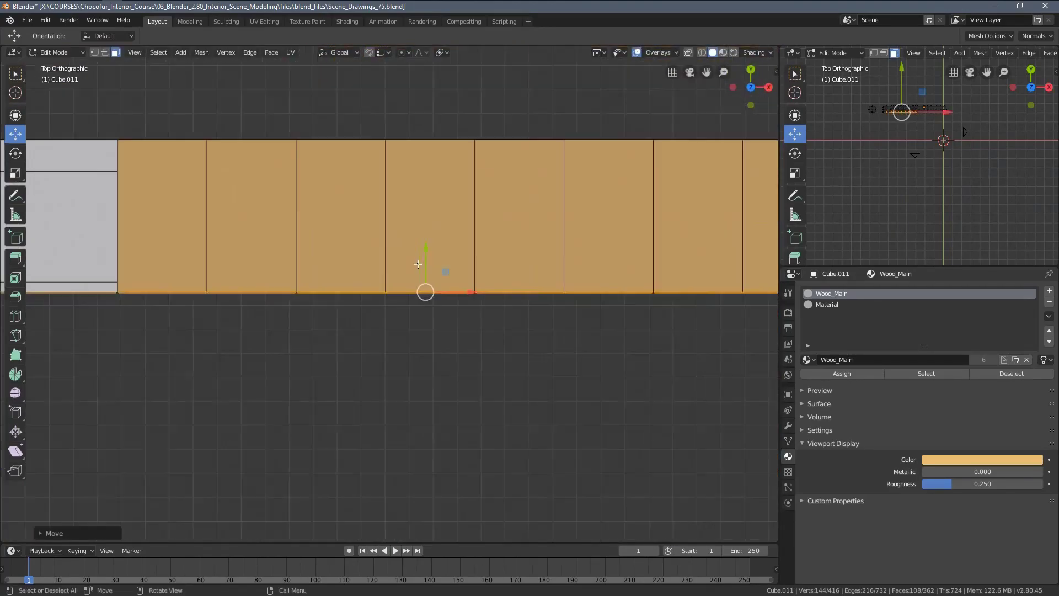
pyautogui.scroll(10, 418, 265)
pyautogui.hotkey('shift', 'z')
pyautogui.scroll(3, 495, 279)
pyautogui.keyDown('shift'); pyautogui.moveTo(717, 238); pyautogui.dragTo(518, 271, button='middle'); pyautogui.keyUp('shift')
pyautogui.click(561, 340)
pyautogui.moveTo(558, 398)
pyautogui.mouseDown(button='middle')
pyautogui.moveTo(506, 320)
pyautogui.moveTo(599, 279)
pyautogui.moveTo(478, 340)
pyautogui.mouseUp(button='middle')
# - Return to Object Mode in solid shading, save the scene as Scene_Drawings_76.blend and show the camera view
pyautogui.hotkey('shift', 'z')
pyautogui.scroll(-5, 521, 315)
pyautogui.hotkey('alt', 'a')
pyautogui.press('Tab')
pyautogui.press('a')
pyautogui.press('KP_0')
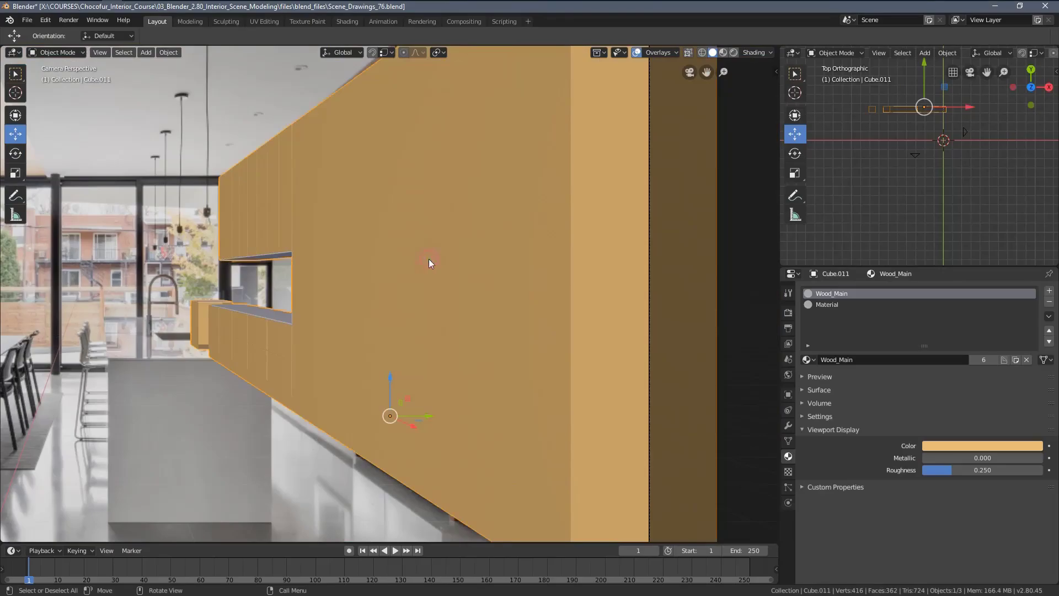
# - Examine the door divisions around the fridge and on the tall end cabinet in the reference photo through the camera
pyautogui.press('z')
pyautogui.press('Tab')
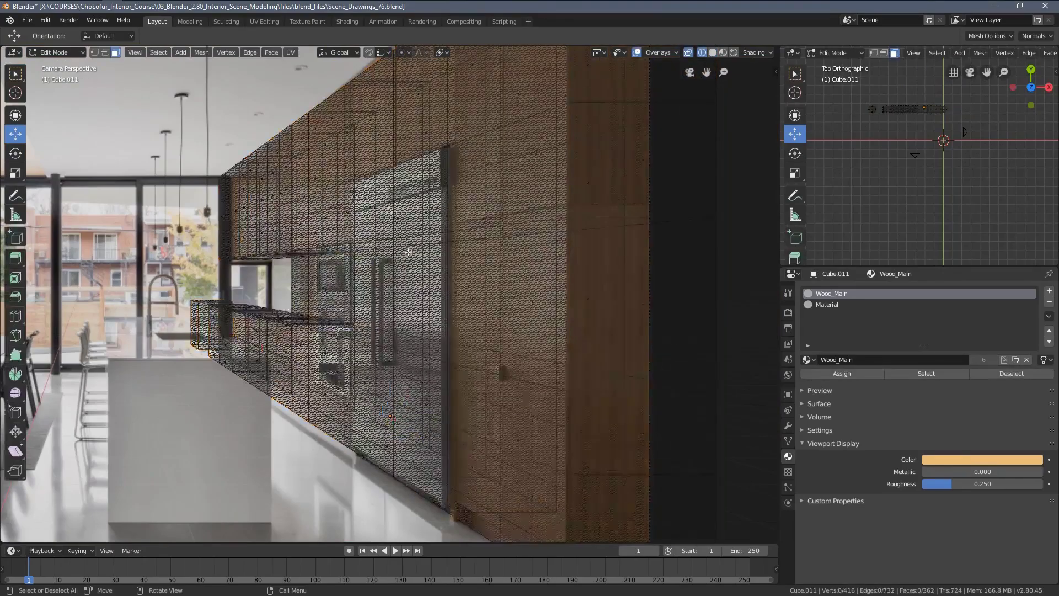
pyautogui.scroll(3, 429, 248)
pyautogui.hotkey('shift', 'z')
pyautogui.keyDown('shift'); pyautogui.moveTo(508, 218); pyautogui.dragTo(482, 397, button='middle'); pyautogui.keyUp('shift')
pyautogui.press('Tab')
pyautogui.press('z')
pyautogui.click(408, 394)
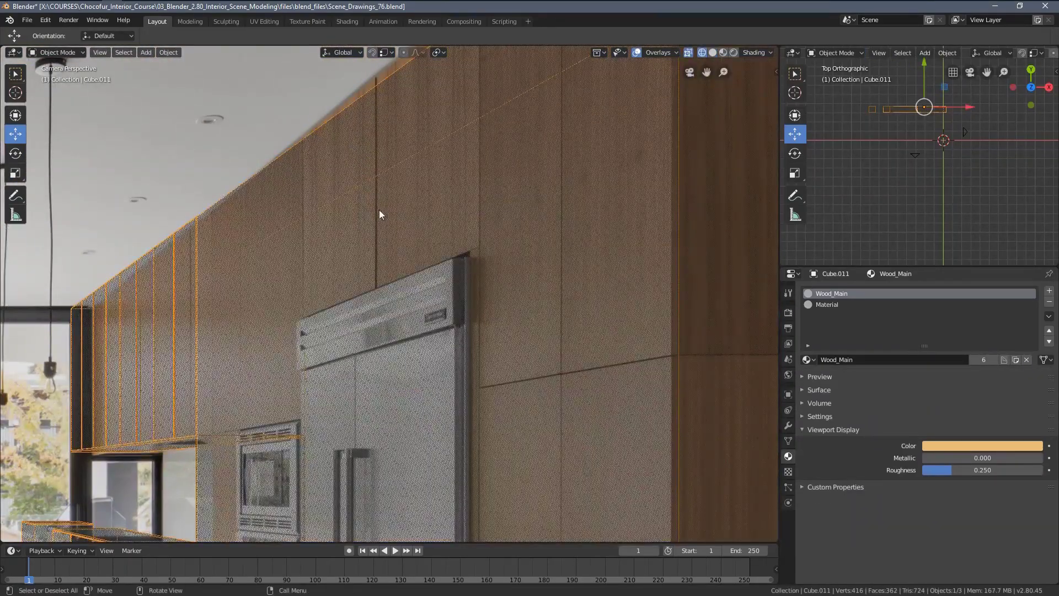
pyautogui.scroll(-5, 548, 168)
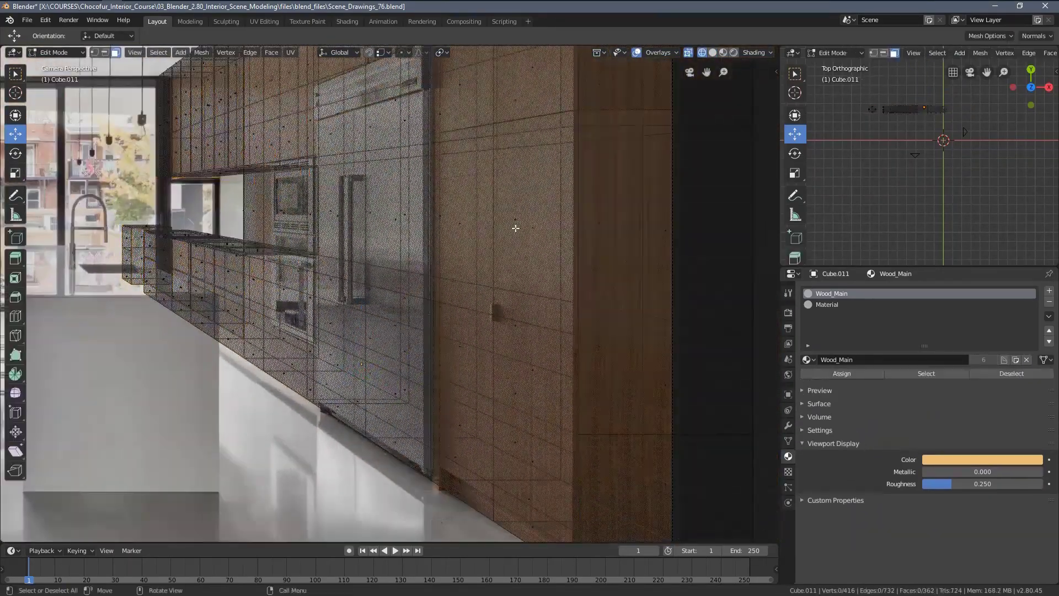
# - Clear the selection and select the lower front faces of the tall cabinet beside the fridge
pyautogui.press('a')
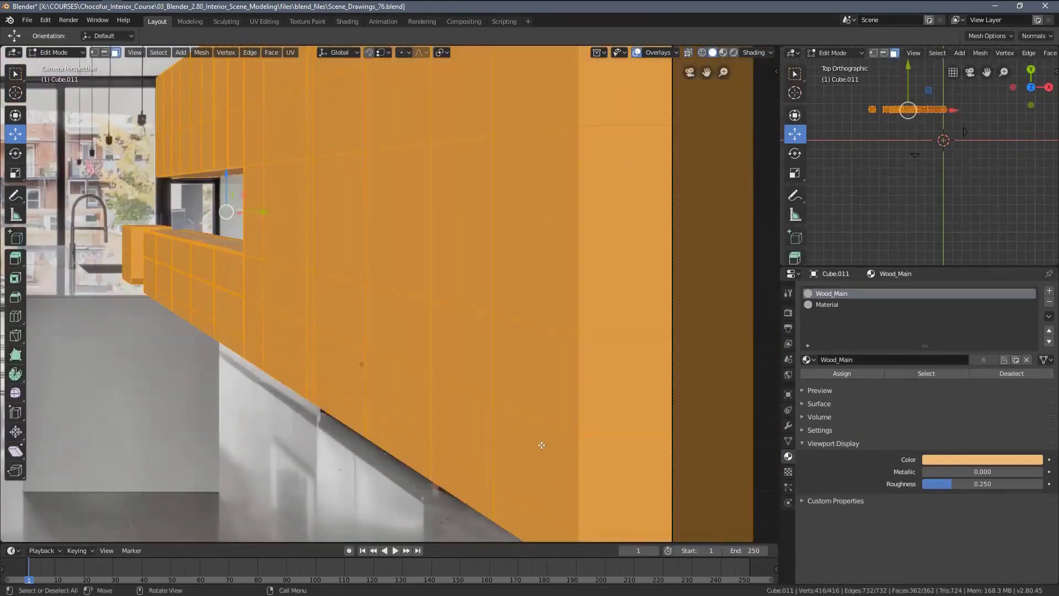
pyautogui.hotkey('alt', 'a')
pyautogui.click(542, 445)
pyautogui.keyDown('shift'); pyautogui.click(459, 415); pyautogui.keyUp('shift')
pyautogui.keyDown('ctrl'); pyautogui.keyDown('shift'); pyautogui.click(525, 369); pyautogui.keyUp('shift'); pyautogui.keyUp('ctrl')
pyautogui.keyDown('ctrl'); pyautogui.keyDown('shift'); pyautogui.click(463, 257); pyautogui.keyUp('shift'); pyautogui.keyUp('ctrl')
# - Check the tall cabinet's door division against the photo, duplicate its six lower front faces and pull the copy forward along Y
pyautogui.press('z')
pyautogui.click(396, 260)
pyautogui.keyDown('shift'); pyautogui.moveTo(549, 227); pyautogui.dragTo(537, 442, button='middle'); pyautogui.keyUp('shift')
pyautogui.hotkey('shift', 'z')
pyautogui.press('Tab')
pyautogui.hotkey('shift', 'z')
pyautogui.press('z')
pyautogui.click(524, 379)
pyautogui.press('Tab')
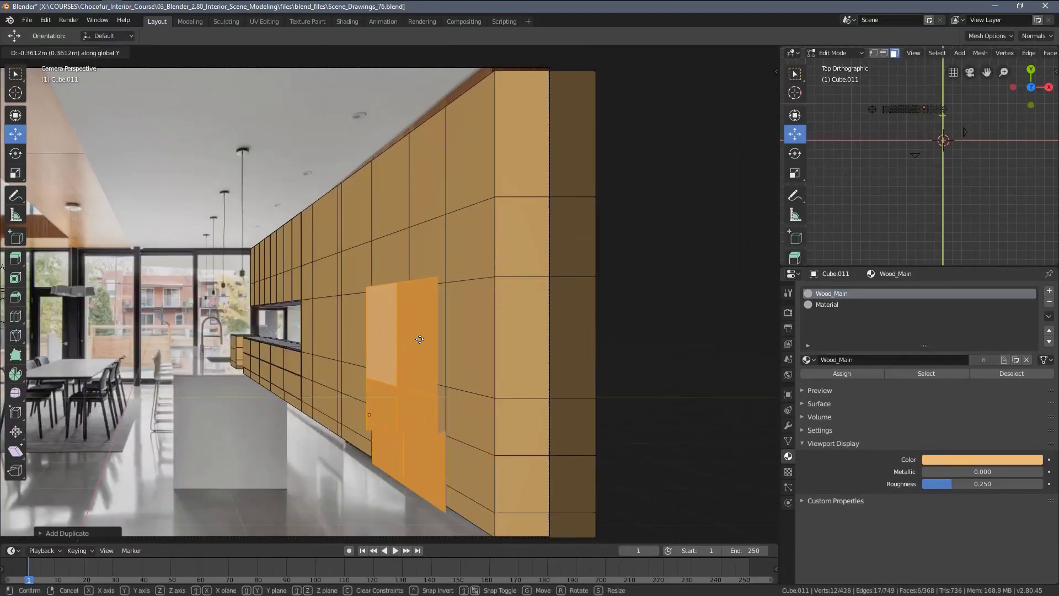
# - Select the four upper front faces of the tall end cabinet, duplicate them and pull the copy forward along Y
pyautogui.click(427, 251)
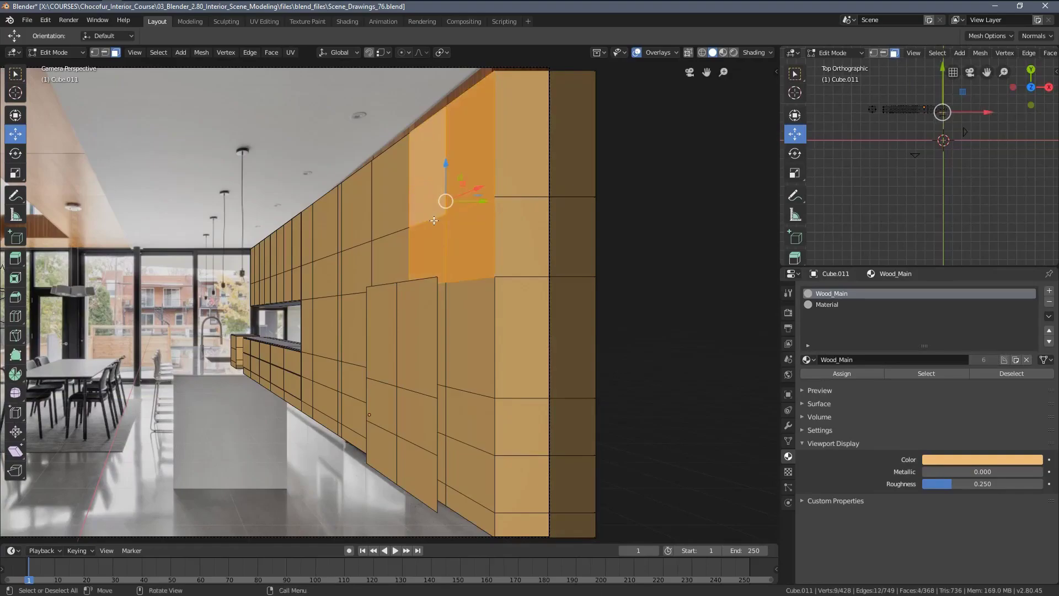
pyautogui.hotkey('shift', 'd')
pyautogui.rightClick(486, 225)
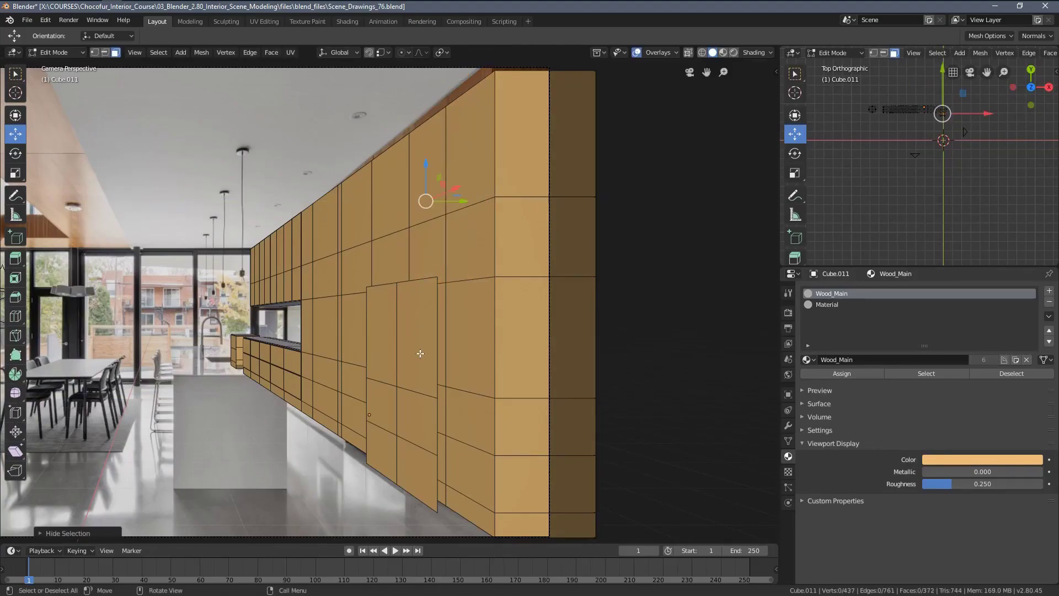
# - Check the doors above the fridge in the photo, duplicate the two matching front faces and move the copy forward along Y
pyautogui.hotkey('ctrl', 'Tab')
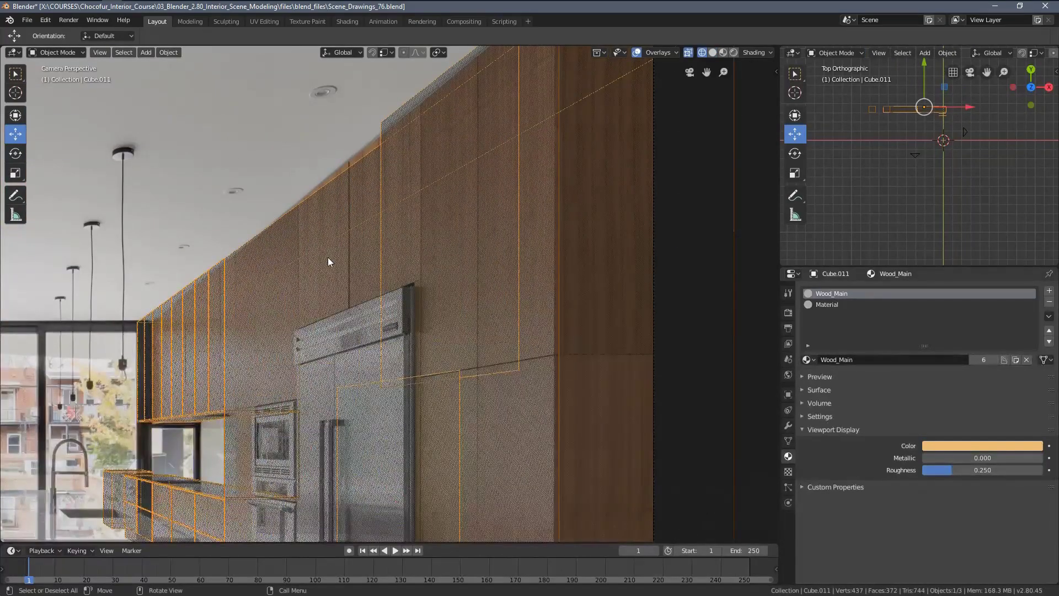
pyautogui.press('Tab')
pyautogui.hotkey('shift', 'z')
pyautogui.press('g')
pyautogui.press('y')
pyautogui.click(302, 266)
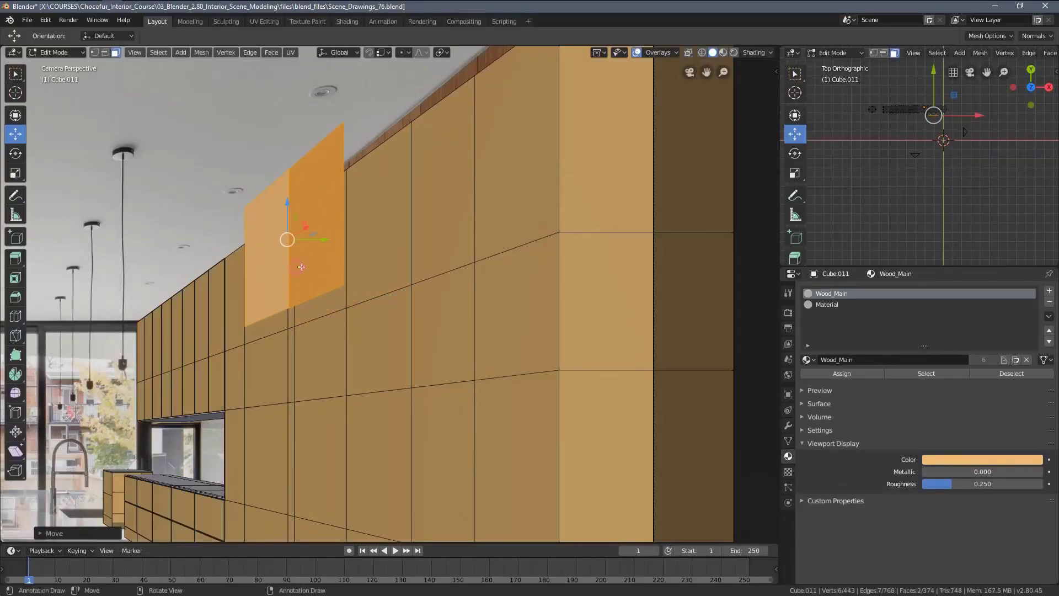
# - Dissolve the horizontal edges inside the duplicated tall cabinet panels, leaving two upper and two lower door faces
pyautogui.moveTo(301, 266); pyautogui.dragTo(499, 298, button='middle')
pyautogui.hotkey('alt', 'a')
pyautogui.scroll(4, 508, 222)
pyautogui.moveTo(509, 223); pyautogui.dragTo(490, 269, button='middle')
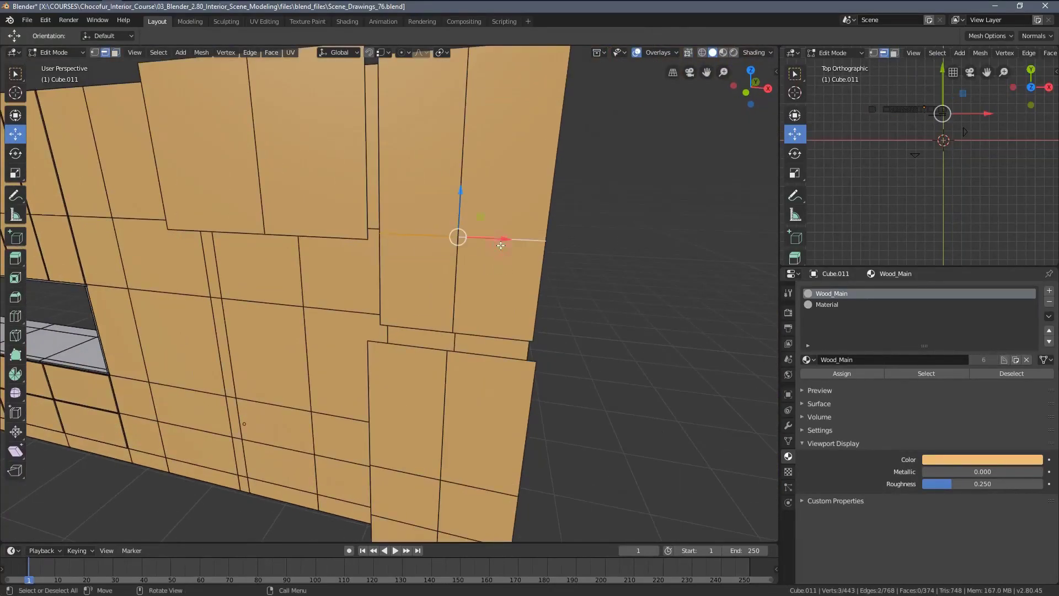
pyautogui.scroll(-5, 501, 245)
pyautogui.scroll(5, 386, 320)
pyautogui.click(381, 309)
pyautogui.press('z')
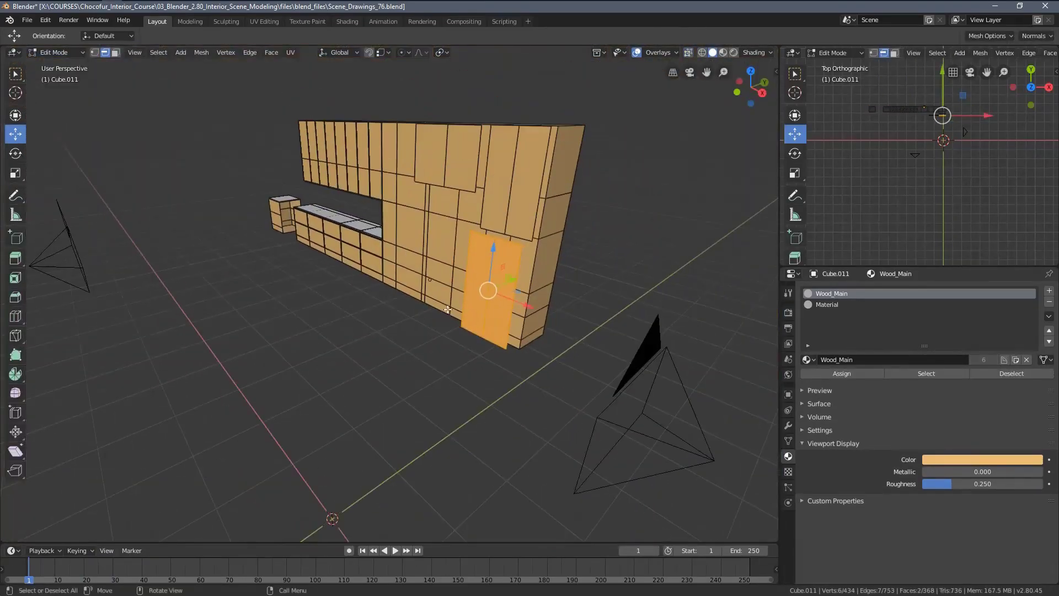
# - Select the linked door panels of the tall cabinet and above the fridge and scale them along Y onto one plane
pyautogui.press('KP_Decimal')
pyautogui.scroll(-6, 448, 309)
pyautogui.moveTo(448, 309); pyautogui.dragTo(466, 306, button='middle')
pyautogui.keyDown('shift'); pyautogui.moveTo(409, 187); pyautogui.dragTo(322, 244, button='middle'); pyautogui.keyUp('shift')
pyautogui.press('l')
pyautogui.press('l')
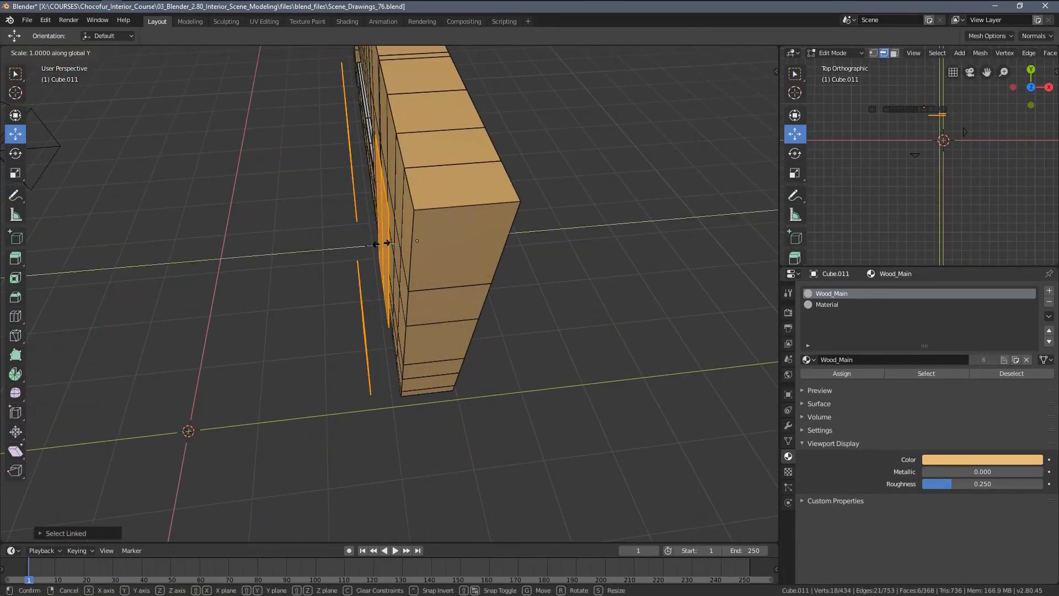
pyautogui.press('Escape')
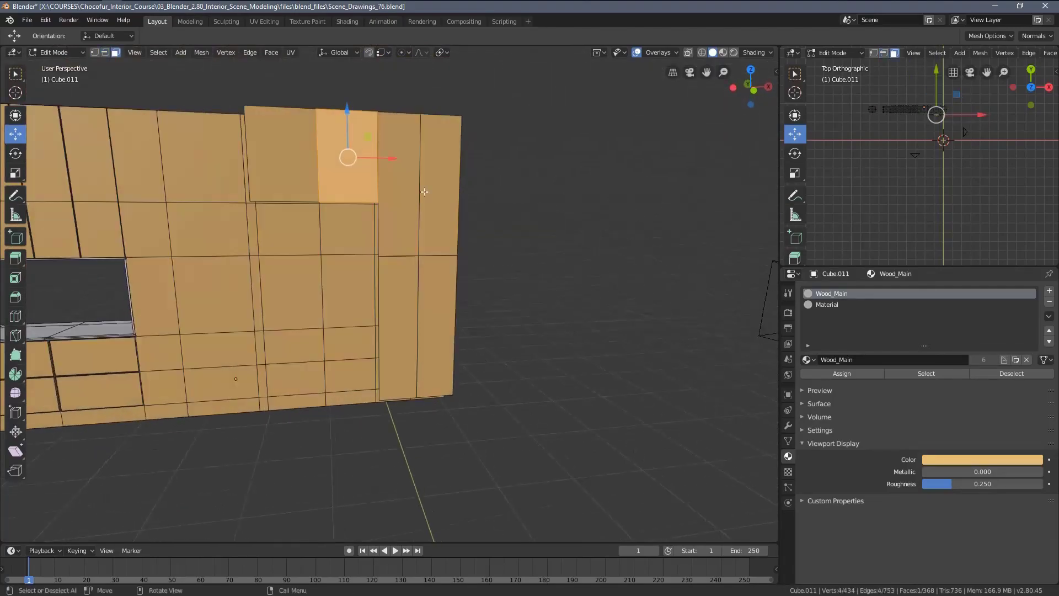
# - Split the door faces above the fridge and on the tall end cabinet so each is a separate piece
pyautogui.moveTo(310, 161); pyautogui.dragTo(275, 207, button='middle')
pyautogui.click(276, 206)
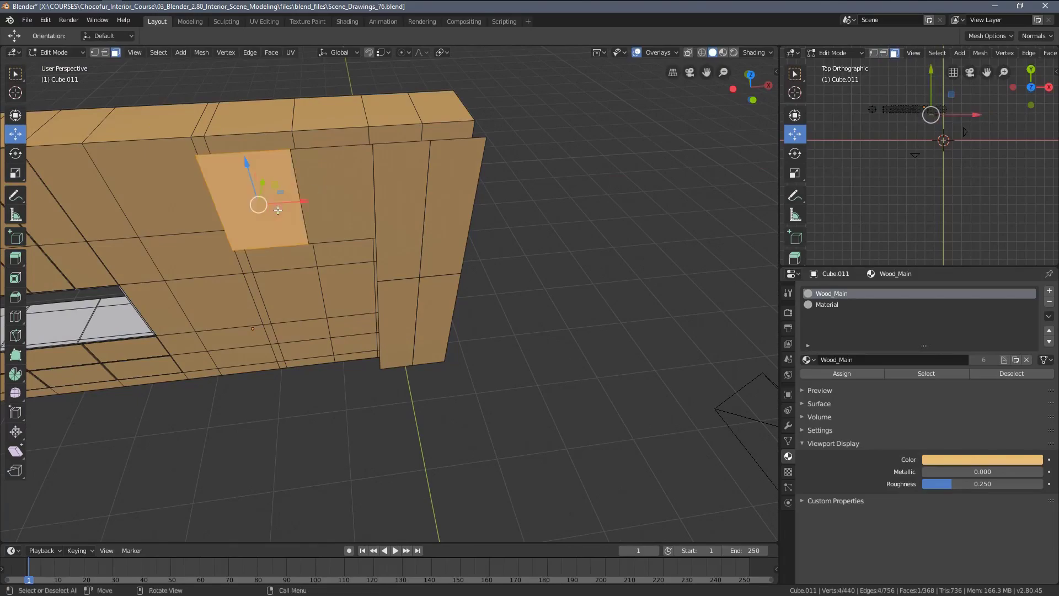
pyautogui.hotkey('alt', 'h')
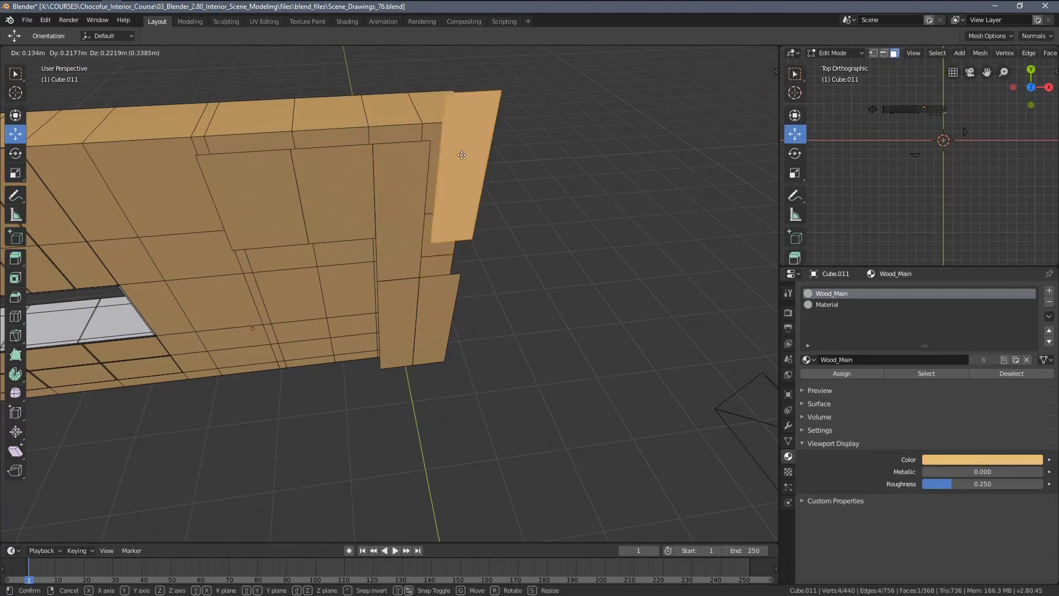
pyautogui.click(403, 302)
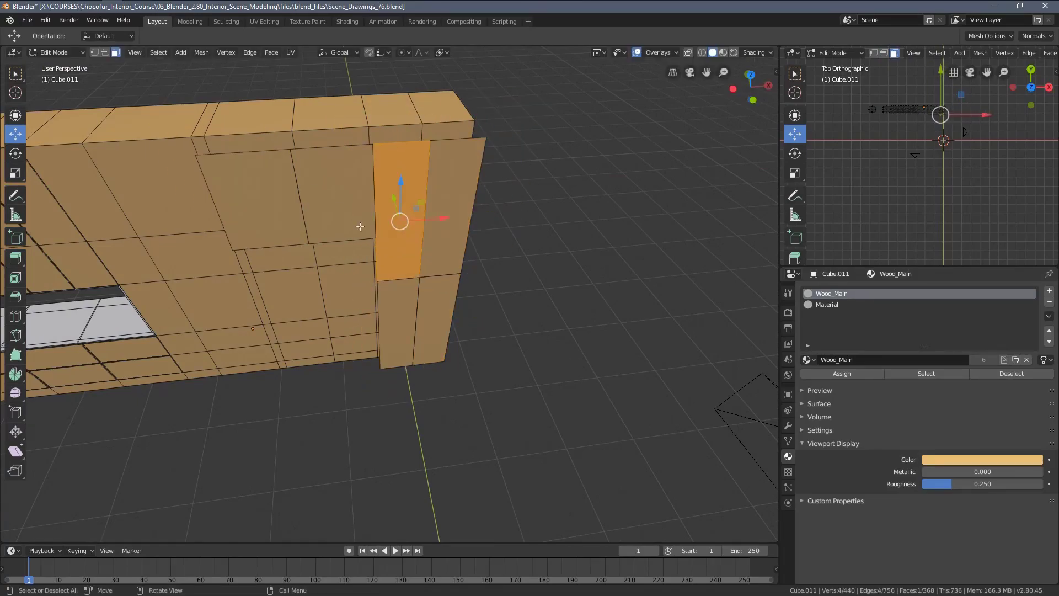
# - Select the six linked door faces, set the pivot point to Individual Origins and scale them slightly along X for narrow vertical gaps
pyautogui.moveTo(361, 227); pyautogui.dragTo(386, 231, button='middle')
pyautogui.hotkey('alt', 'a')
pyautogui.press('l')
pyautogui.press('l')
pyautogui.scroll(3, 336, 166)
pyautogui.keyDown('shift'); pyautogui.moveTo(568, 165); pyautogui.dragTo(539, 300, button='middle'); pyautogui.keyUp('shift')
pyautogui.moveTo(539, 300); pyautogui.dragTo(548, 303, button='middle')
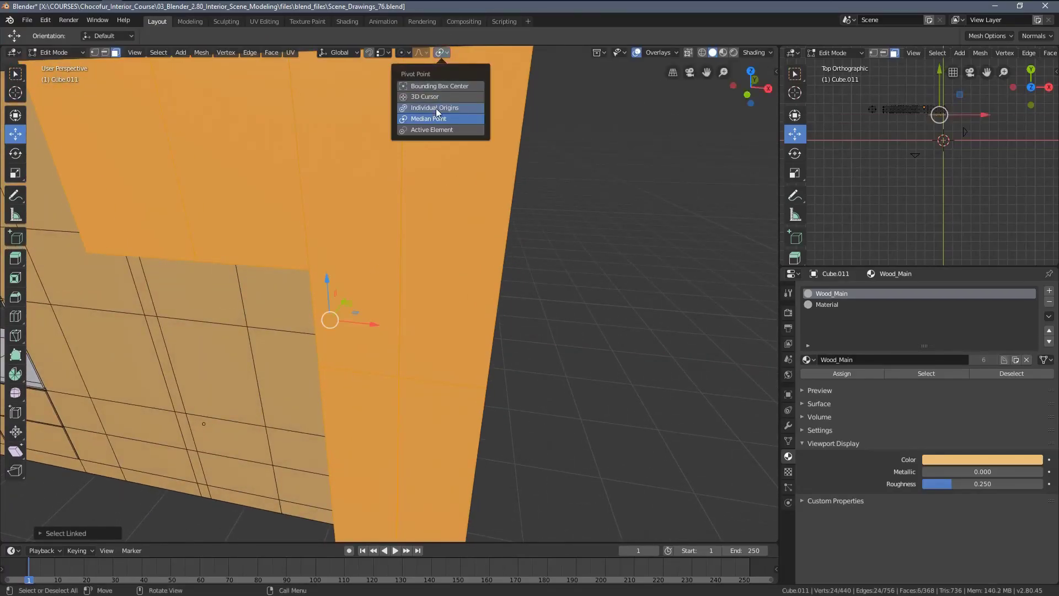
pyautogui.moveTo(604, 248); pyautogui.dragTo(602, 229, button='middle')
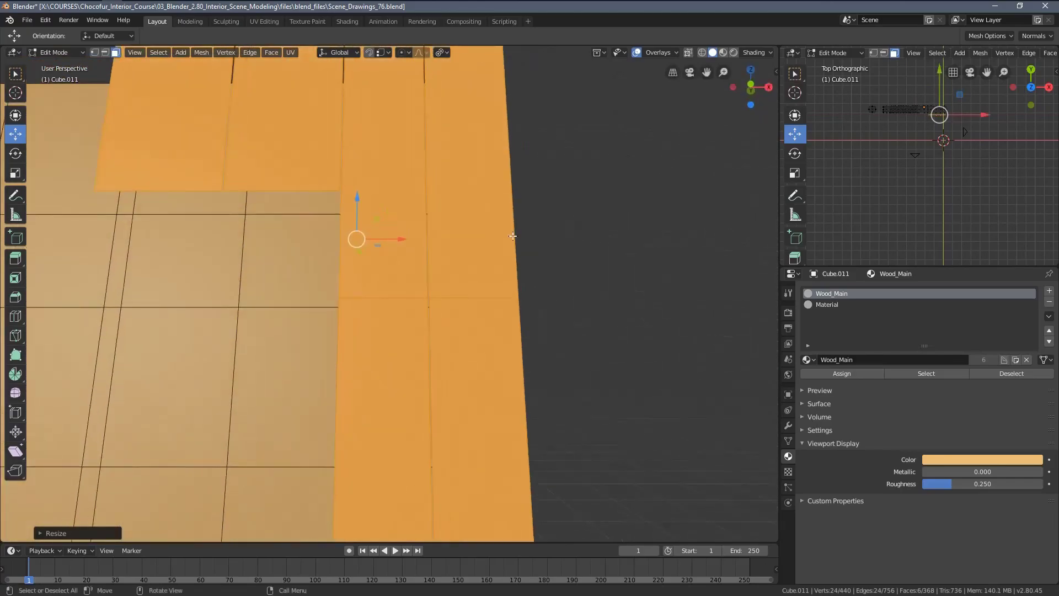
# - Select the four tall end cabinet doors and scale them slightly along Z to open a narrow horizontal gap between them
pyautogui.hotkey('alt', 'a')
pyautogui.click(403, 243)
pyautogui.keyDown('shift'); pyautogui.click(406, 342); pyautogui.keyUp('shift')
pyautogui.keyDown('shift'); pyautogui.click(469, 342); pyautogui.keyUp('shift')
pyautogui.keyDown('shift'); pyautogui.click(480, 259); pyautogui.keyUp('shift')
pyautogui.scroll(3, 518, 287)
pyautogui.keyDown('shift'); pyautogui.moveTo(607, 375); pyautogui.dragTo(574, 268, button='middle'); pyautogui.keyUp('shift')
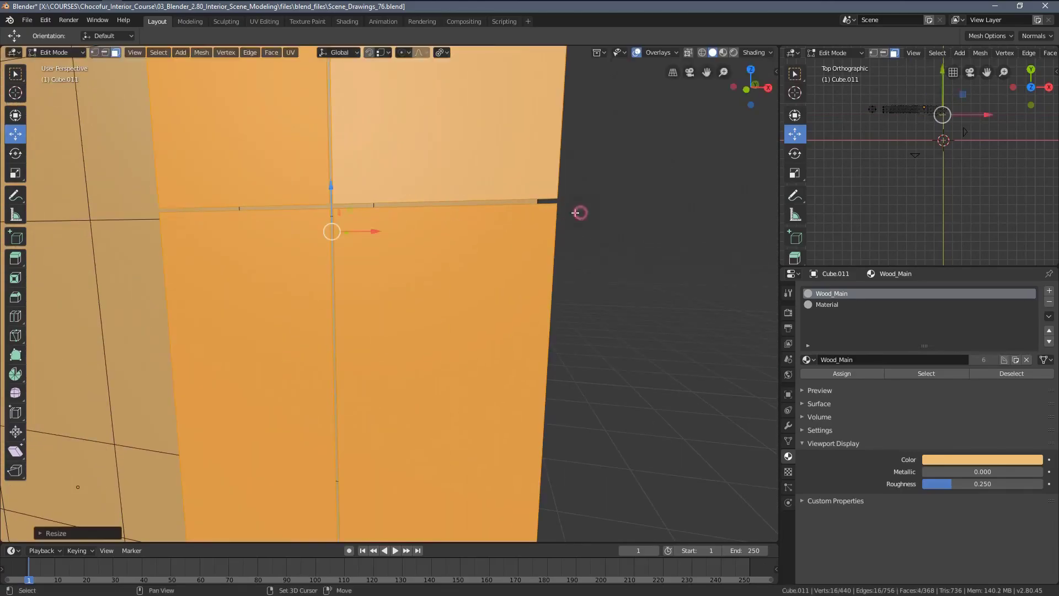
# - Add the doors above the fridge to the selection, extrude all six to give them thickness and grow the selection to the whole panels
pyautogui.scroll(-4, 575, 213)
pyautogui.moveTo(576, 213); pyautogui.dragTo(569, 246, button='middle')
pyautogui.click(395, 209)
pyautogui.keyDown('shift'); pyautogui.click(334, 199); pyautogui.keyUp('shift')
pyautogui.keyDown('shift'); pyautogui.click(268, 182); pyautogui.keyUp('shift')
pyautogui.keyDown('shift'); pyautogui.click(208, 180); pyautogui.keyUp('shift')
pyautogui.press('KP_7')
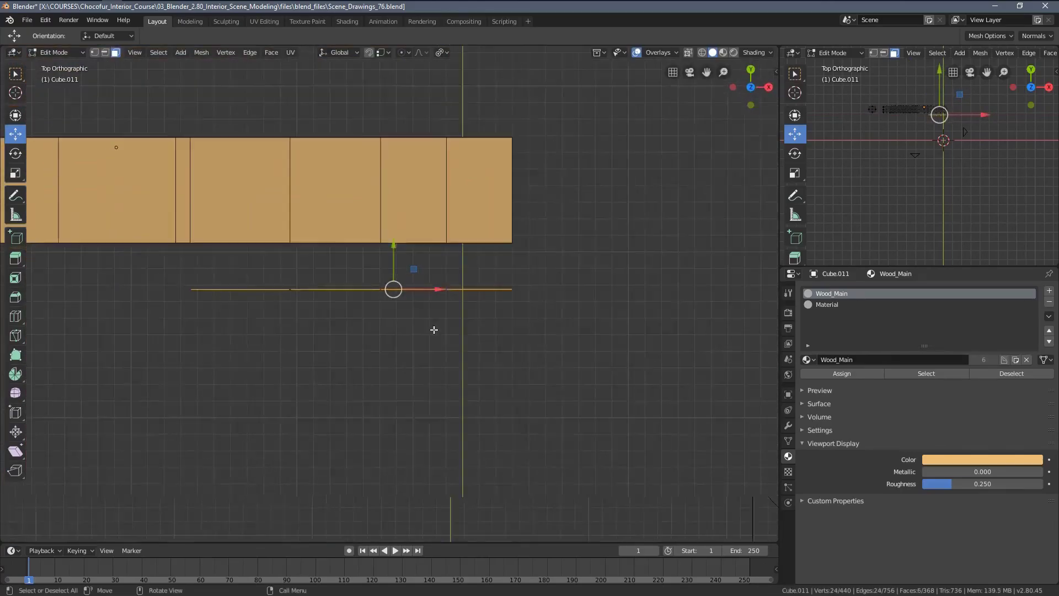
pyautogui.scroll(8, 433, 330)
pyautogui.press('e')
pyautogui.keyDown('shift'); pyautogui.moveTo(403, 319); pyautogui.dragTo(412, 541, button='middle'); pyautogui.keyUp('shift')
pyautogui.press('ctrl+KP_Add')
pyautogui.press('ctrl+KP_Add')
# - Move the six thickened doors back along Y against the cabinet front, working in a wireframe side view
pyautogui.press('KP_3')
pyautogui.scroll(-6, 466, 333)
pyautogui.press('z')
pyautogui.click(402, 253)
pyautogui.scroll(7, 402, 254)
pyautogui.press('g')
pyautogui.press('y')
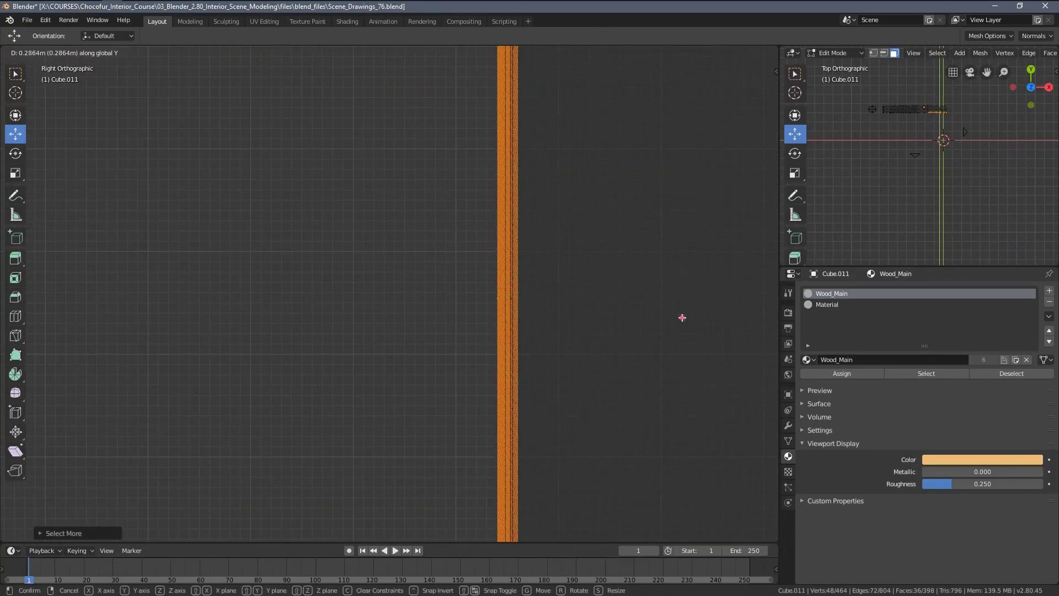
pyautogui.click(676, 320)
# - Scale the six doors' thickness to match the neighbouring fronts and return to the solid view
pyautogui.scroll(6, 651, 342)
pyautogui.press('s')
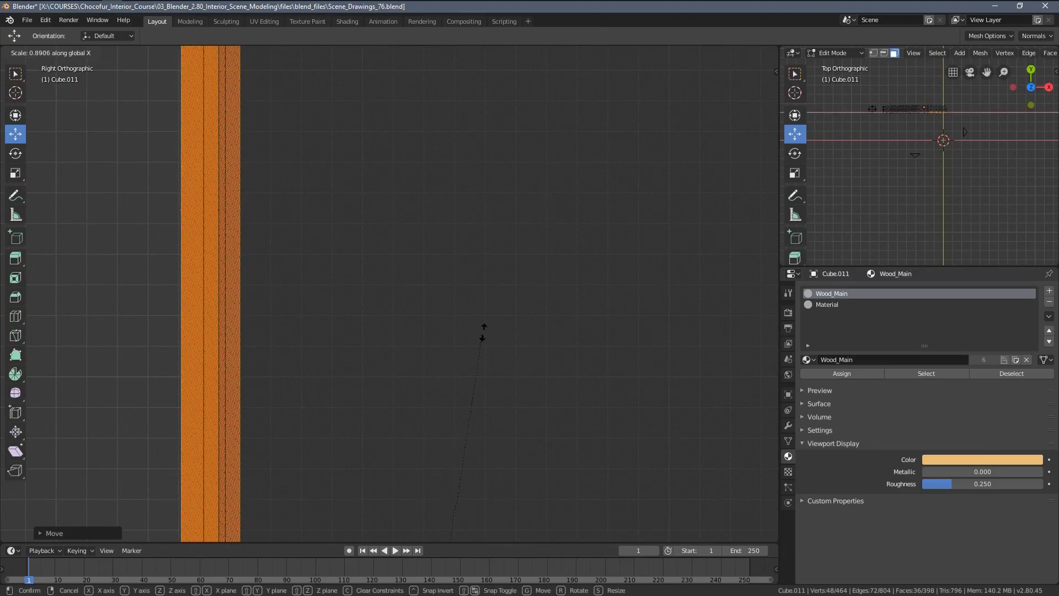
pyautogui.click(267, 456)
pyautogui.moveTo(267, 457); pyautogui.dragTo(390, 293, button='middle')
pyautogui.press('Tab')
pyautogui.hotkey('shift', 'z')
pyautogui.scroll(-4, 451, 361)
pyautogui.scroll(5, 390, 293)
pyautogui.press('Tab')
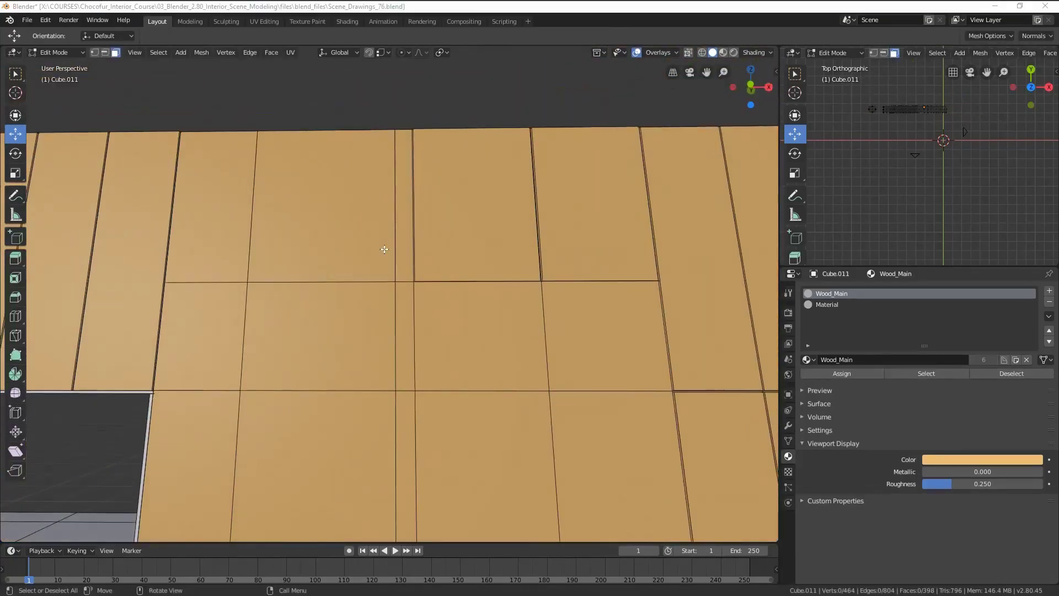
# - Compare the panel layout around the ovens with the reference photo, including a close wireframe check through the camera view
pyautogui.hotkey('alt', 'Tab')
pyautogui.scroll(3, 523, 258)
pyautogui.moveTo(689, 259); pyautogui.dragTo(573, 274)
pyautogui.hotkey('alt', 'Tab')
pyautogui.moveTo(602, 246); pyautogui.dragTo(574, 278, button='middle')
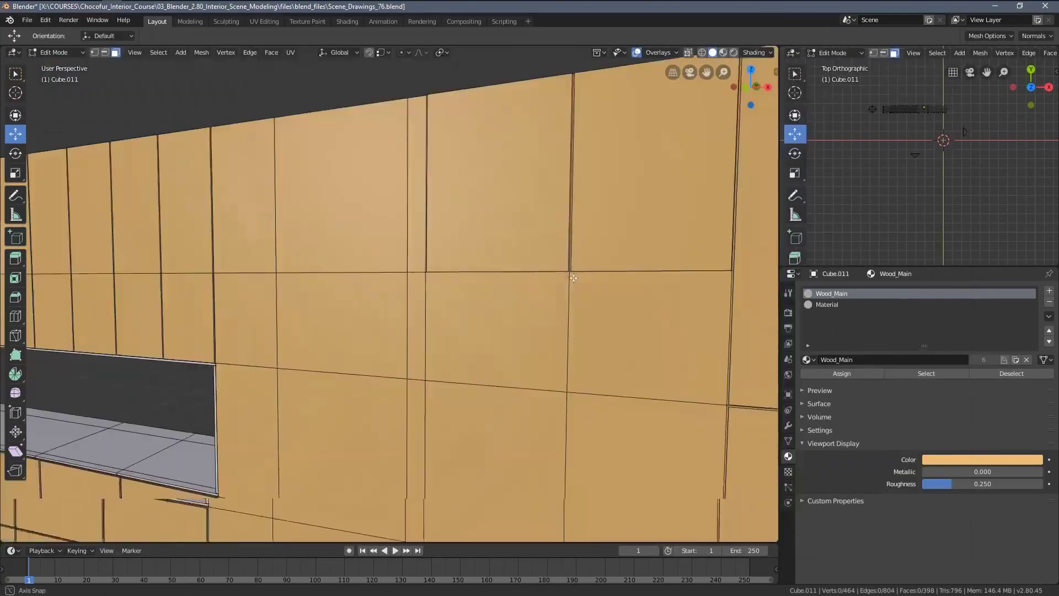
pyautogui.press('KP_0')
pyautogui.press('z')
pyautogui.click(504, 280)
pyautogui.press('Tab')
pyautogui.moveTo(387, 165)
pyautogui.keyDown('shift'); pyautogui.mouseDown(button='middle')
pyautogui.moveTo(389, 283)
pyautogui.moveTo(511, 302)
pyautogui.moveTo(526, 191)
pyautogui.moveTo(571, 277)
pyautogui.mouseUp(button='middle'); pyautogui.keyUp('shift')
pyautogui.scroll(7, 511, 302)
pyautogui.keyDown('shift'); pyautogui.moveTo(437, 492); pyautogui.dragTo(445, 421, button='middle'); pyautogui.keyUp('shift')
pyautogui.scroll(4, 445, 421)
pyautogui.scroll(-3, 444, 421)
pyautogui.keyDown('shift'); pyautogui.moveTo(452, 474); pyautogui.dragTo(413, 362, button='middle'); pyautogui.keyUp('shift')
pyautogui.scroll(1, 411, 394)
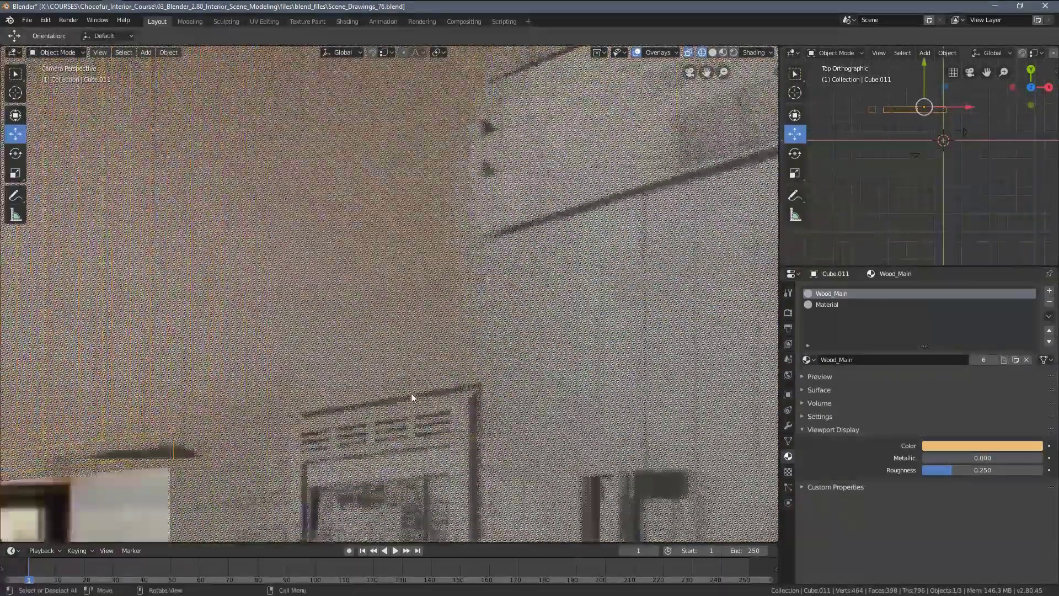
# - Examine the panel divisions and seams around the built-in ovens in the other kitchen reference photos
pyautogui.hotkey('alt', 'Tab')
pyautogui.scroll(-3, 411, 397)
pyautogui.scroll(3, 658, 302)
pyautogui.moveTo(658, 302); pyautogui.dragTo(883, 305)
pyautogui.scroll(-3, 884, 306)
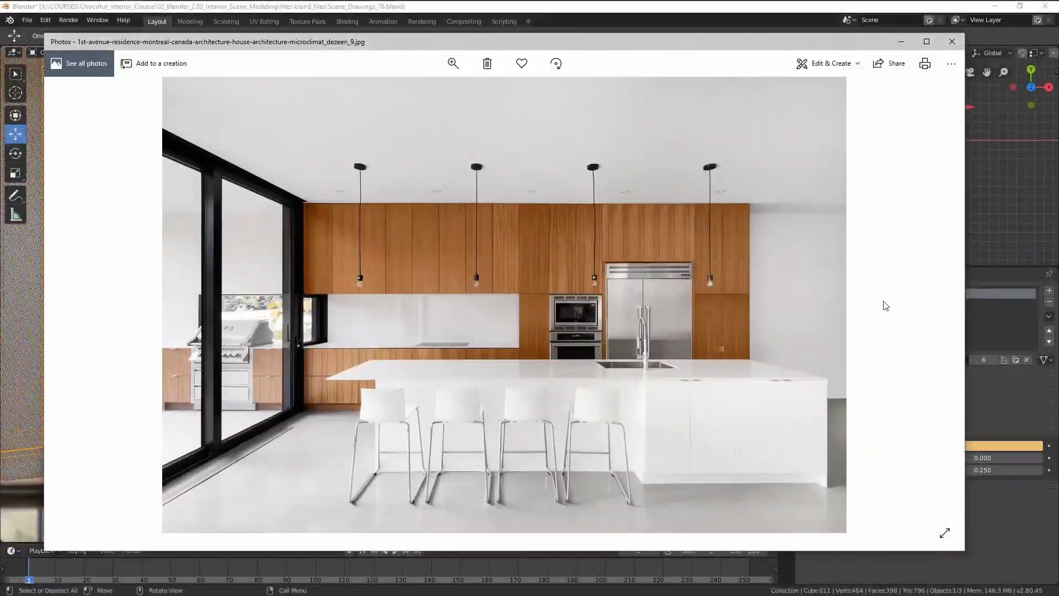
pyautogui.click(936, 302)
pyautogui.click(937, 302)
pyautogui.scroll(2, 701, 279)
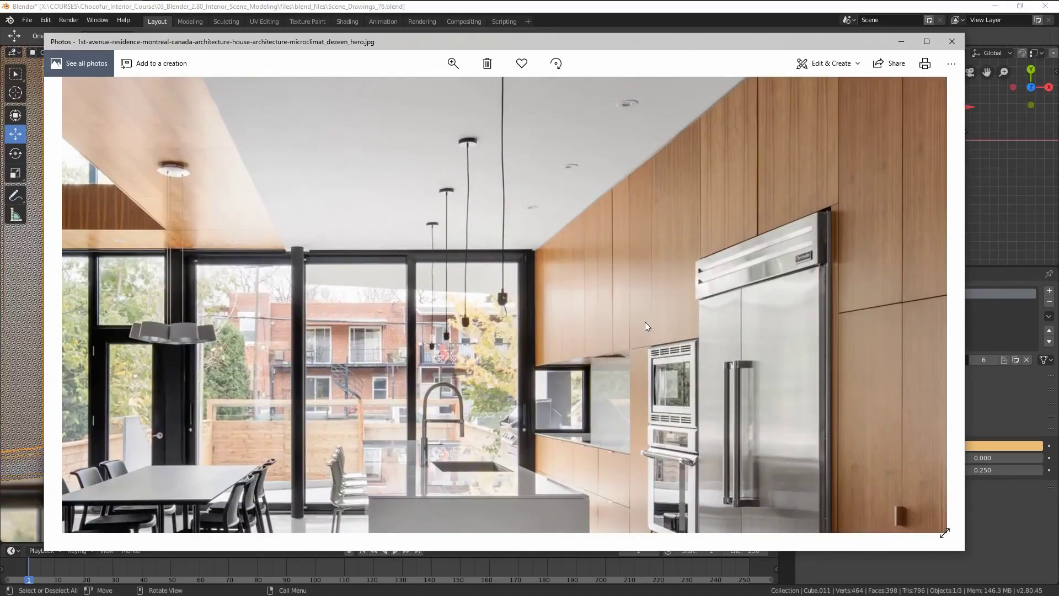
pyautogui.moveTo(647, 326); pyautogui.dragTo(605, 231)
pyautogui.moveTo(424, 90); pyautogui.dragTo(478, 90)
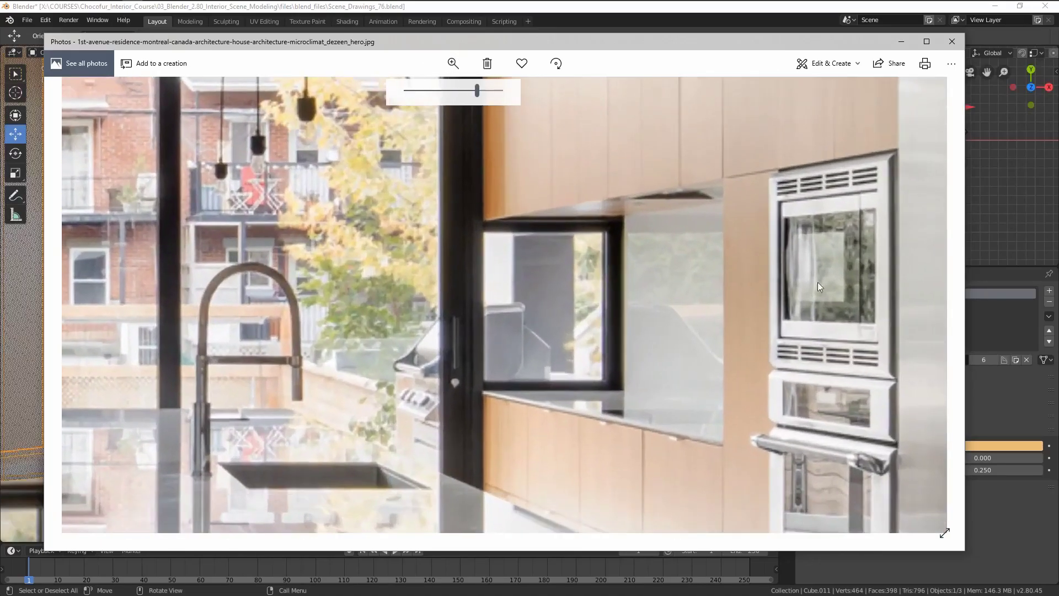
pyautogui.moveTo(784, 165); pyautogui.dragTo(487, 7)
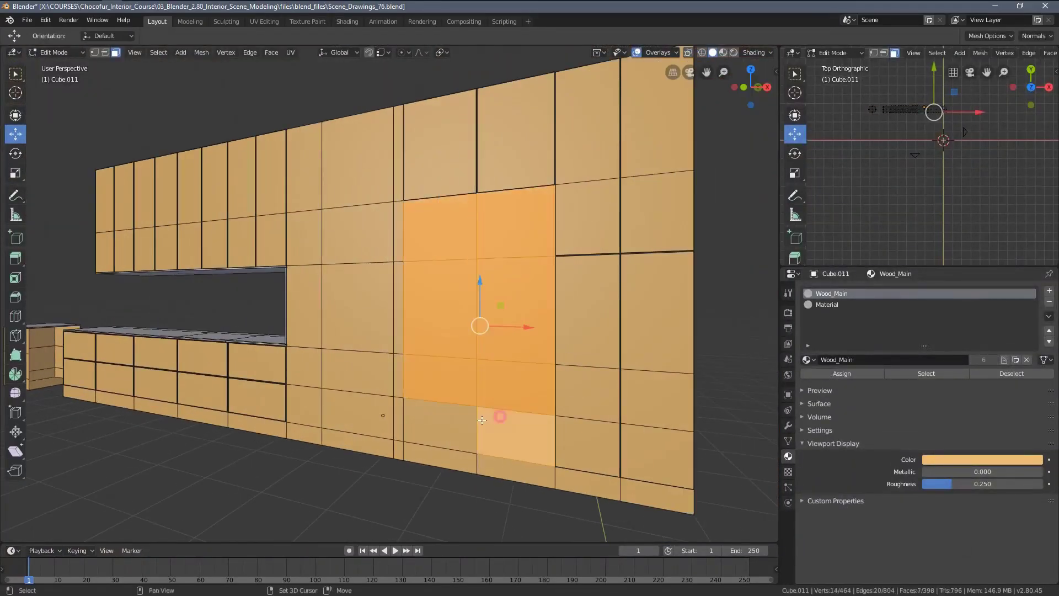
# - Select the remaining front faces of the fridge area below its upper doors and frame them to check its extent
pyautogui.keyDown('shift'); pyautogui.click(457, 425); pyautogui.keyUp('shift')
pyautogui.press('KP_Decimal')
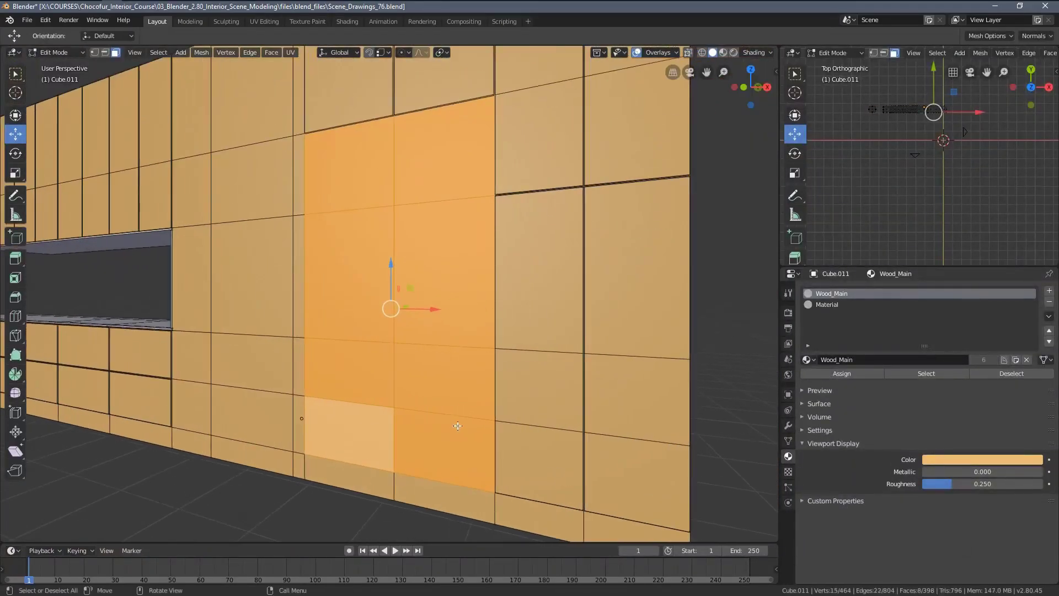
pyautogui.moveTo(457, 425); pyautogui.dragTo(478, 386, button='middle')
pyautogui.keyDown('shift'); pyautogui.moveTo(360, 352); pyautogui.dragTo(513, 353, button='middle'); pyautogui.keyUp('shift')
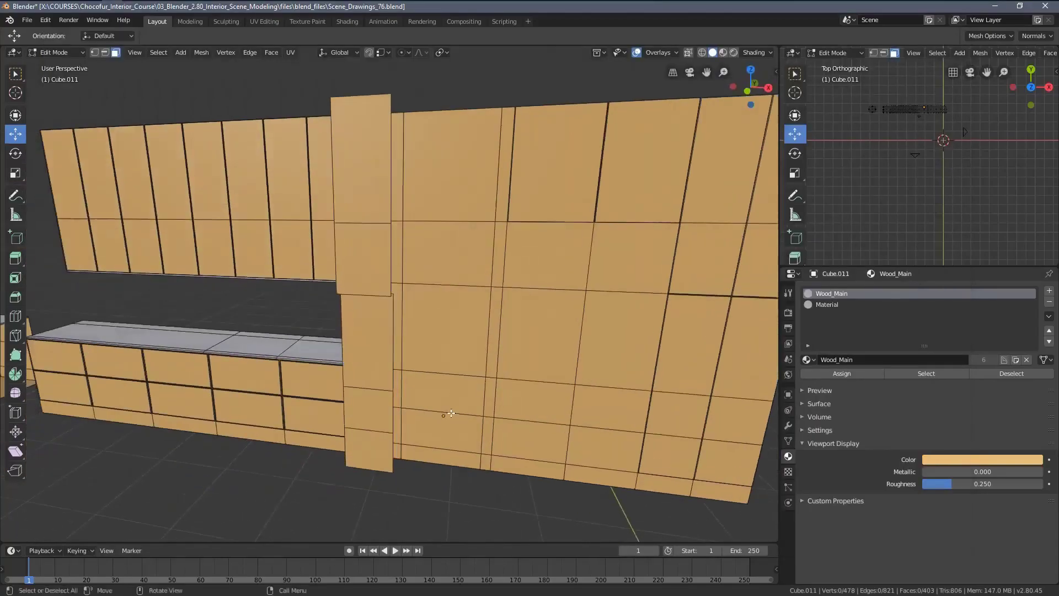
# - Add a vertical edge loop down the oven column, duplicate its four upper front faces and pull the copy forward along Y
pyautogui.moveTo(456, 237); pyautogui.dragTo(441, 209, button='middle')
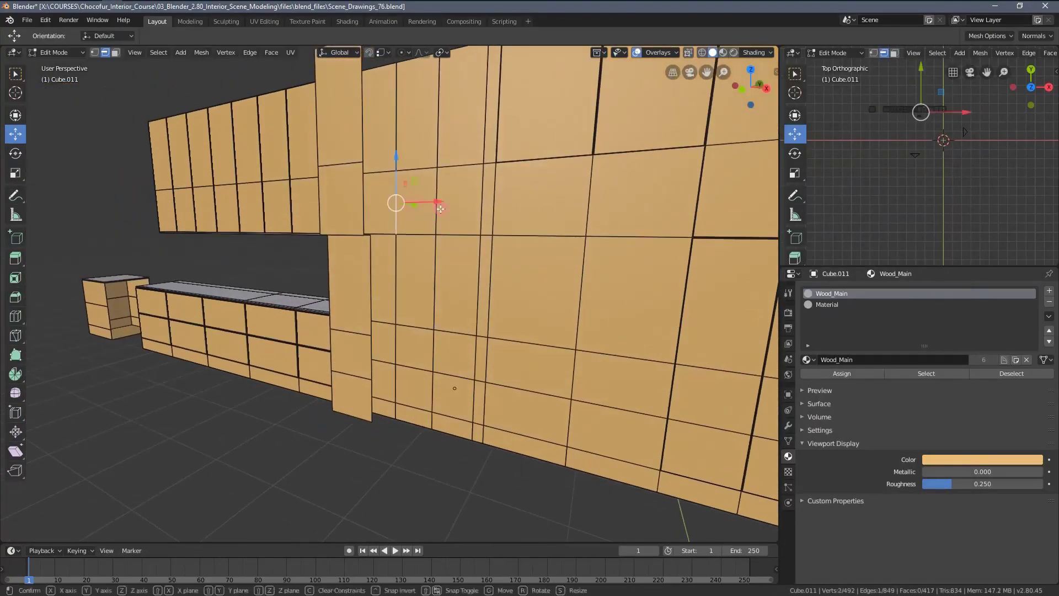
pyautogui.click(392, 284)
pyautogui.keyDown('shift'); pyautogui.moveTo(410, 126); pyautogui.dragTo(381, 254, button='middle'); pyautogui.keyUp('shift')
pyautogui.keyDown('shift'); pyautogui.click(436, 207); pyautogui.keyUp('shift')
pyautogui.keyDown('shift'); pyautogui.click(392, 207); pyautogui.keyUp('shift')
pyautogui.hotkey('shift', 'd')
pyautogui.press('Escape')
pyautogui.moveTo(430, 259); pyautogui.dragTo(400, 279)
pyautogui.moveTo(400, 293); pyautogui.dragTo(442, 265, button='middle')
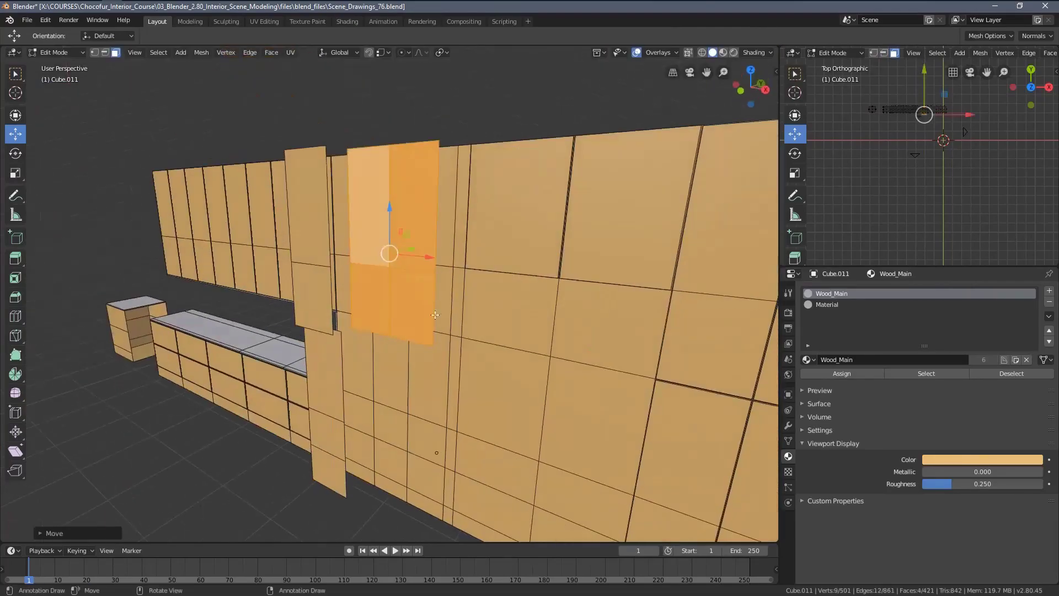
# - Duplicate the two lowest front faces of the oven column above the plinth and pull the copy forward along Y
pyautogui.hotkey('alt', 'a')
pyautogui.moveTo(430, 364); pyautogui.dragTo(476, 303, button='middle')
pyautogui.click(373, 352)
pyautogui.scroll(4, 399, 351)
pyautogui.keyDown('shift'); pyautogui.click(428, 374); pyautogui.keyUp('shift')
pyautogui.moveTo(485, 354); pyautogui.dragTo(436, 371, button='middle')
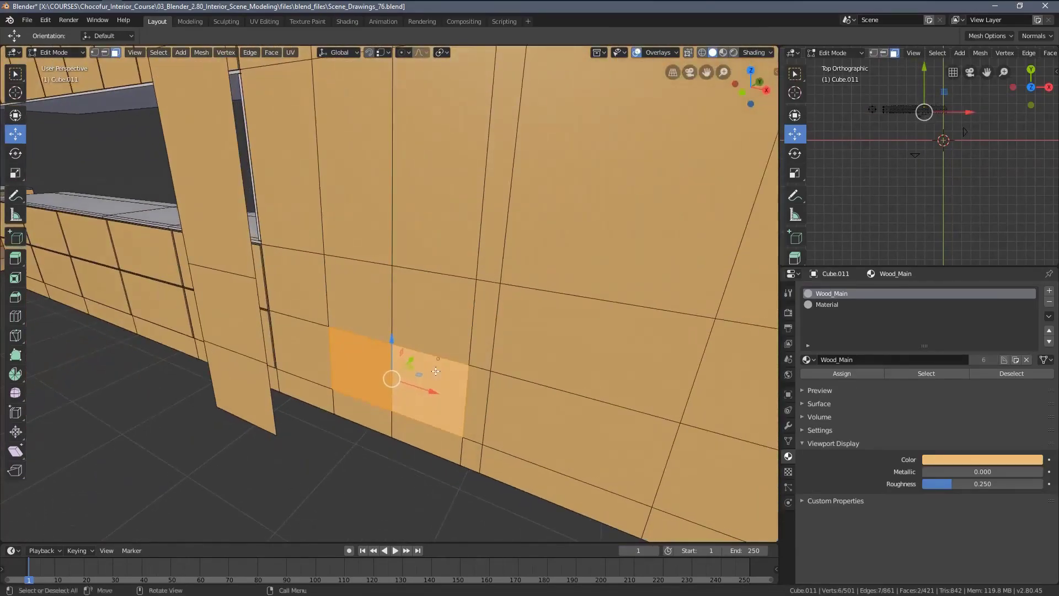
pyautogui.click(388, 426)
pyautogui.moveTo(388, 426); pyautogui.dragTo(458, 411, button='middle')
pyautogui.scroll(-3, 389, 386)
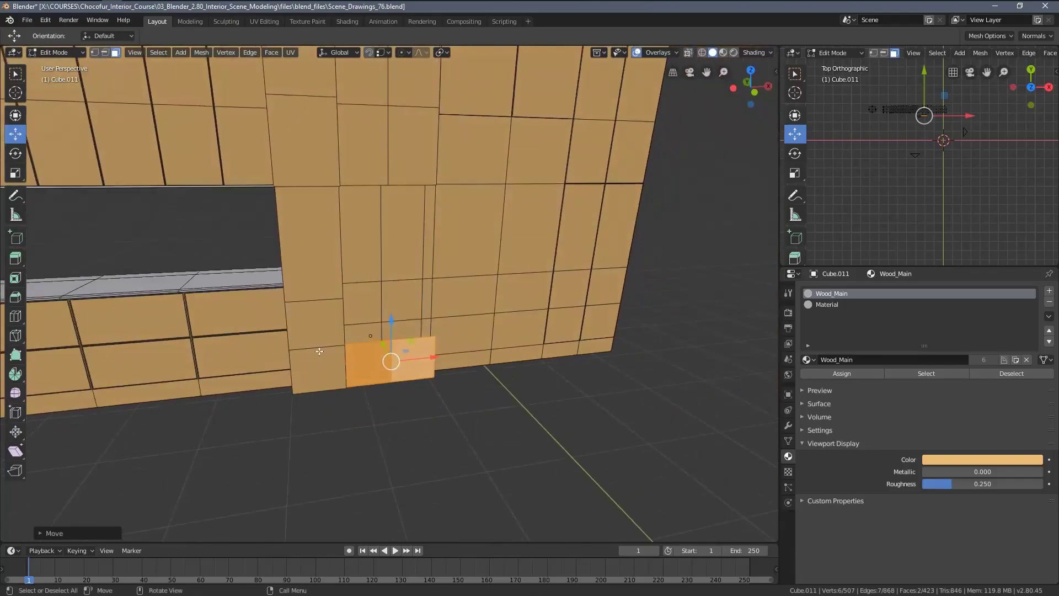
# - Dissolve the horizontal edges inside the duplicated narrow column panels and the upper oven panel
pyautogui.press('2')
pyautogui.click(318, 349)
pyautogui.moveTo(313, 303); pyautogui.dragTo(312, 303)
pyautogui.press('x')
pyautogui.press('g')
pyautogui.keyDown('shift'); pyautogui.moveTo(365, 132); pyautogui.dragTo(375, 271, button='middle'); pyautogui.keyUp('shift')
pyautogui.click(369, 306)
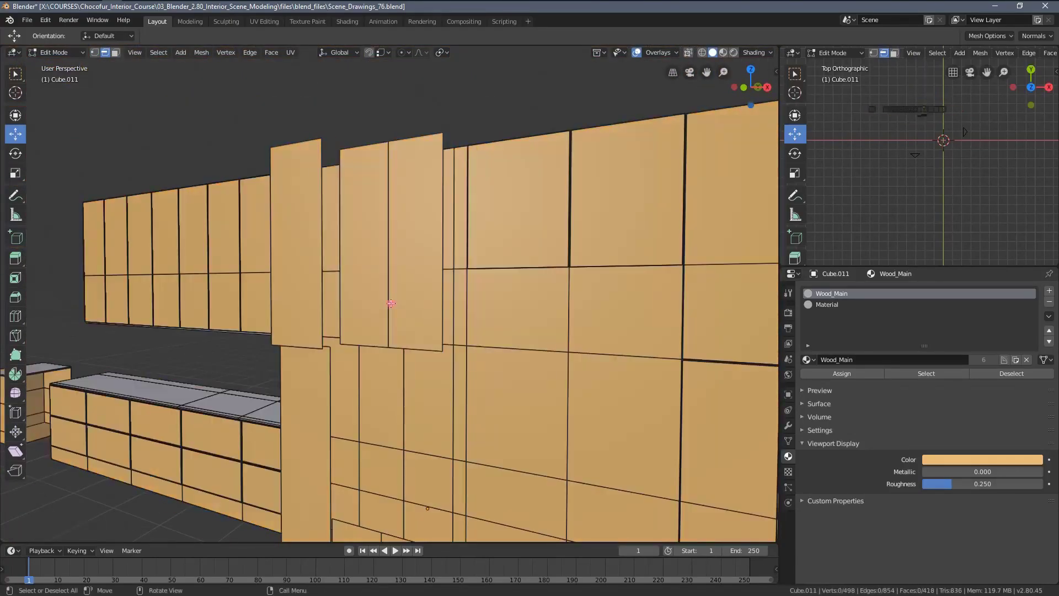
# - Dissolve the vertical middle edge of the upper oven panel to make it one single door
pyautogui.click(391, 303)
pyautogui.press('x')
pyautogui.press('g')
pyautogui.press('a')
pyautogui.scroll(-3, 391, 304)
pyautogui.hotkey('alt', 'a')
# - Select the lower oven fronts, both narrow column panels and the upper oven door, and scale them to 0 along Y
pyautogui.moveTo(412, 347); pyautogui.dragTo(412, 419, button='middle')
pyautogui.scroll(3, 411, 419)
pyautogui.press('3')
pyautogui.click(415, 422)
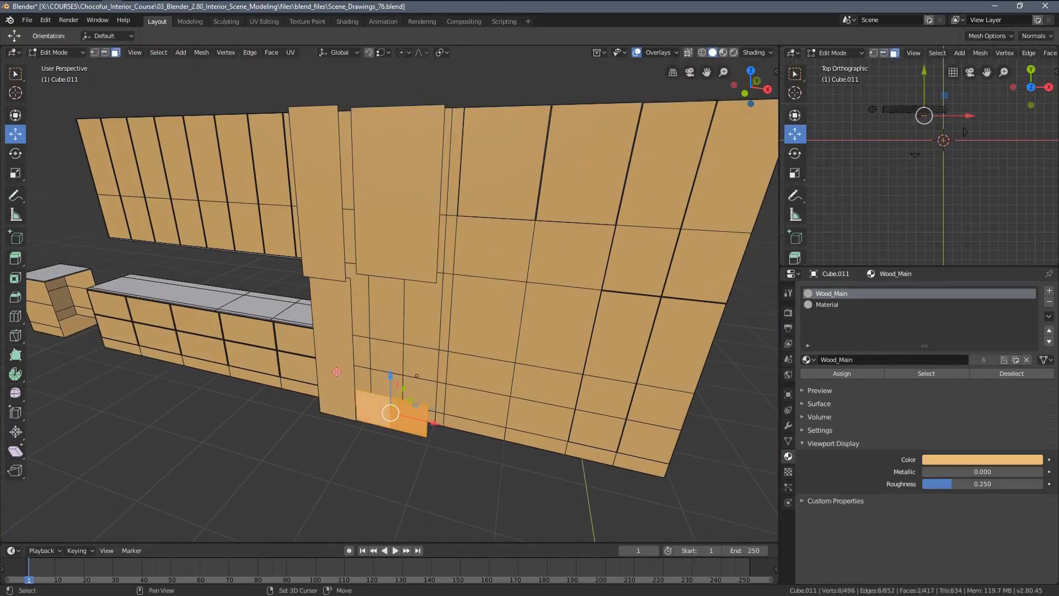
pyautogui.keyDown('shift'); pyautogui.click(336, 372); pyautogui.keyUp('shift')
pyautogui.keyDown('shift'); pyautogui.click(326, 231); pyautogui.keyUp('shift')
pyautogui.keyDown('shift'); pyautogui.click(394, 232); pyautogui.keyUp('shift')
pyautogui.moveTo(453, 276); pyautogui.dragTo(491, 281, button='middle')
pyautogui.press('s')
pyautogui.press('y')
pyautogui.press('0')
pyautogui.press('Return')
# - Set the pivot point to Individual Origins and shrink the five panels slightly along Z and X for narrow gaps
pyautogui.click(442, 53)
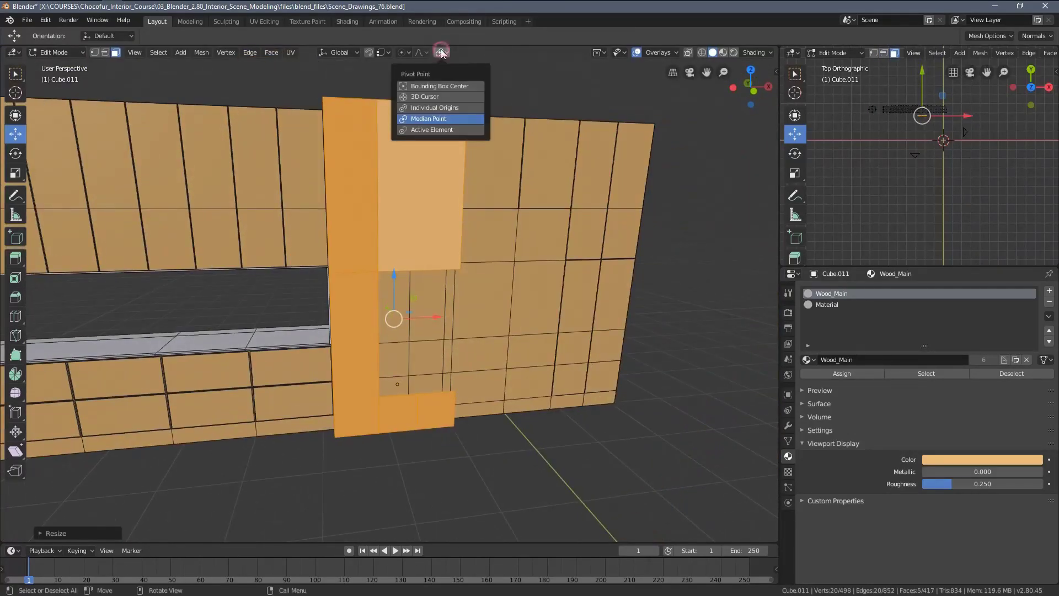
pyautogui.scroll(4, 419, 184)
pyautogui.press('s')
pyautogui.press('z')
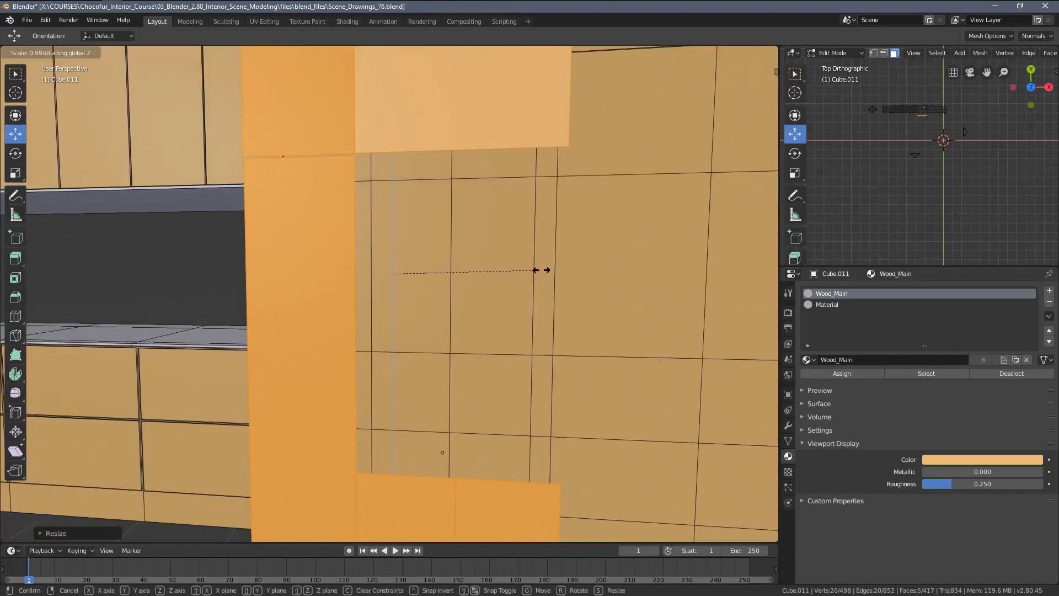
pyautogui.click(543, 267)
pyautogui.moveTo(499, 236); pyautogui.dragTo(396, 362, button='middle')
pyautogui.press('s')
pyautogui.click(504, 268)
# - Extrude the five oven and narrow column panels slightly along their normals to give them thickness
pyautogui.scroll(-3, 503, 265)
pyautogui.press('KP_7')
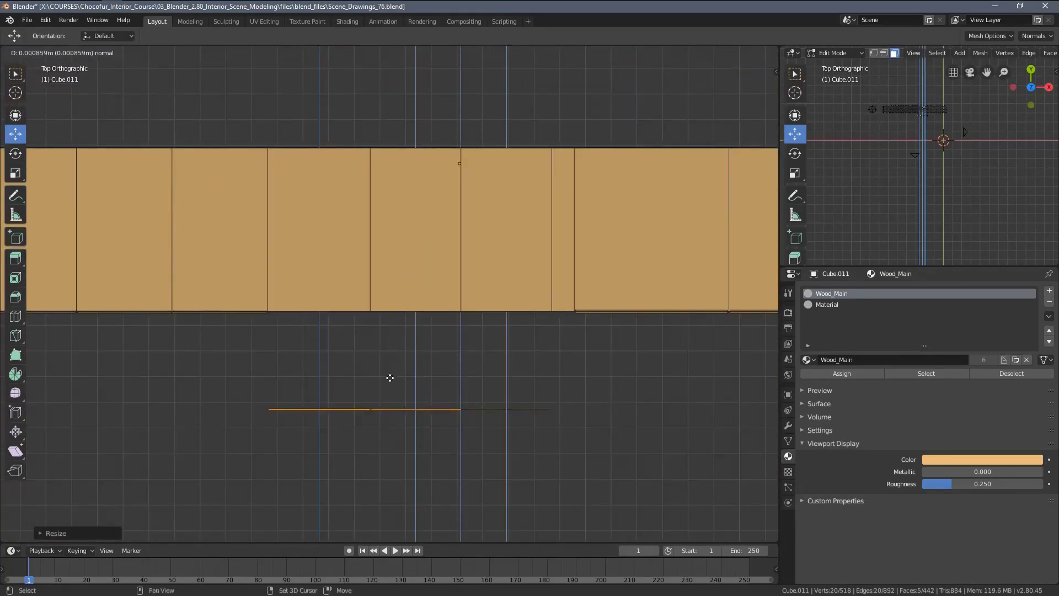
pyautogui.press('KP_3')
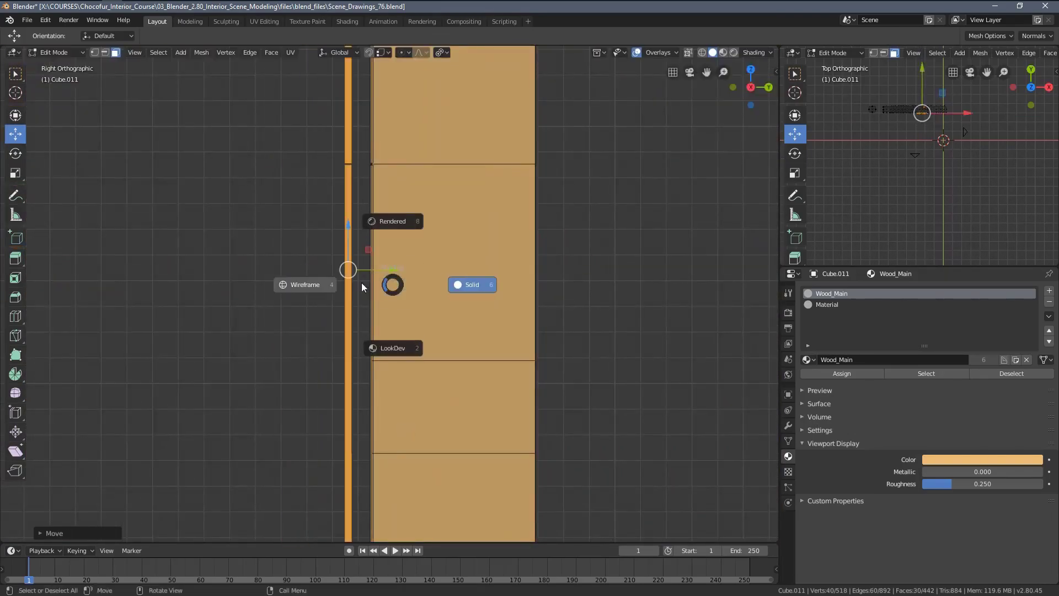
# - Move the five thickened panels back along Y against the cabinet front in wireframe, set the pivot to Median Point and restore solid shading
pyautogui.click(334, 284)
pyautogui.scroll(5, 331, 236)
pyautogui.moveTo(331, 236); pyautogui.dragTo(379, 236)
pyautogui.scroll(10, 321, 236)
pyautogui.keyDown('shift'); pyautogui.moveTo(321, 237); pyautogui.dragTo(531, 483, button='middle'); pyautogui.keyUp('shift')
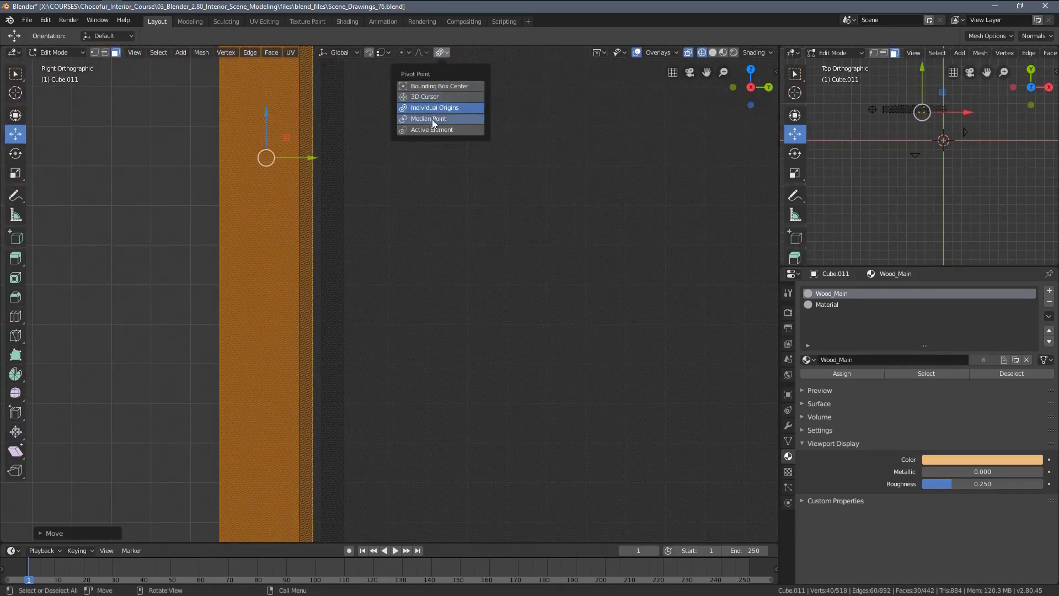
pyautogui.moveTo(308, 158); pyautogui.dragTo(359, 158)
pyautogui.scroll(-3, 354, 215)
pyautogui.press('z')
pyautogui.moveTo(354, 220)
pyautogui.mouseDown(button='middle')
pyautogui.moveTo(428, 274)
pyautogui.moveTo(493, 221)
pyautogui.moveTo(485, 329)
pyautogui.moveTo(462, 217)
pyautogui.moveTo(511, 364)
pyautogui.moveTo(452, 210)
pyautogui.mouseUp(button='middle')
pyautogui.click(496, 284)
# - Inspect the gaps and alignment of the new oven and narrow column panels against the neighbouring fronts
pyautogui.press('Tab')
pyautogui.press('Tab')
pyautogui.scroll(2, 464, 251)
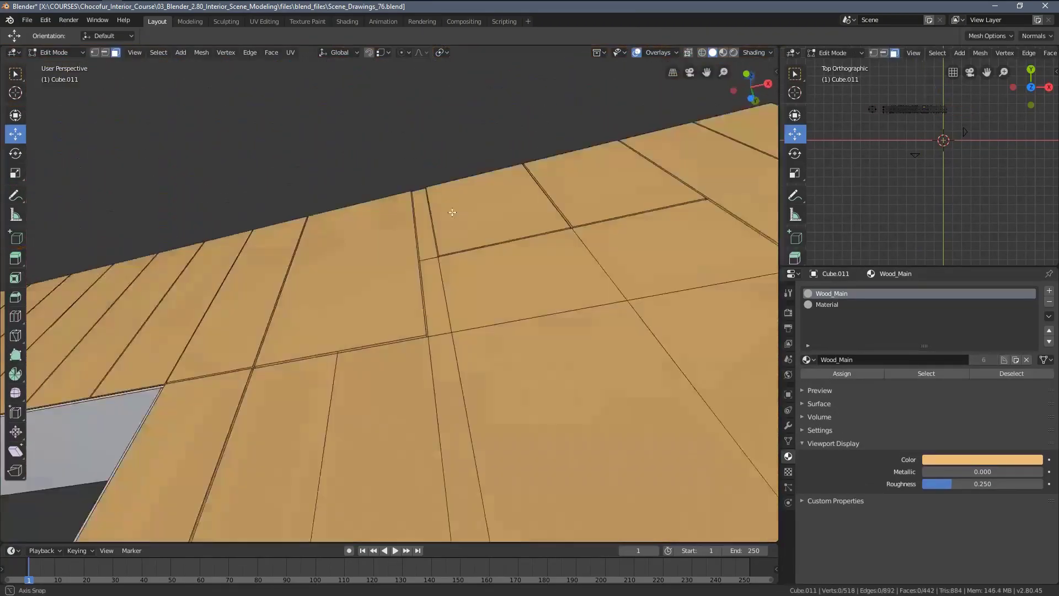
pyautogui.scroll(5, 433, 312)
pyautogui.keyDown('shift'); pyautogui.moveTo(432, 313); pyautogui.dragTo(257, 234, button='middle'); pyautogui.keyUp('shift')
pyautogui.moveTo(319, 186); pyautogui.dragTo(390, 216, button='middle')
pyautogui.moveTo(421, 205); pyautogui.dragTo(464, 209)
pyautogui.moveTo(472, 240); pyautogui.dragTo(430, 320, button='middle')
pyautogui.scroll(-5, 481, 268)
pyautogui.press('Tab')
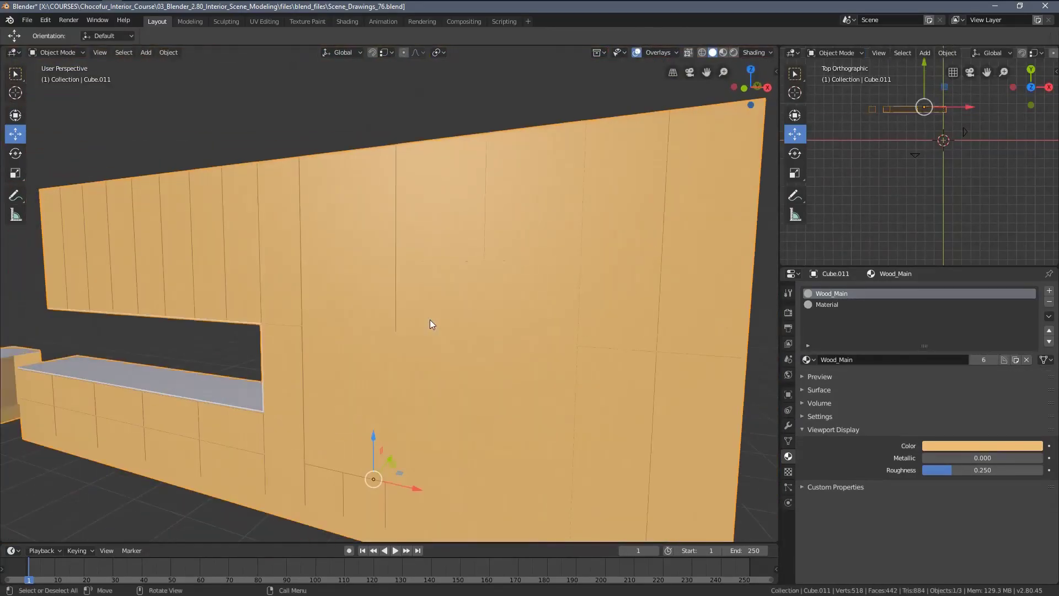
# - Examine the cabinet fronts around the ovens and fridge in the frontal kitchen reference photo
pyautogui.hotkey('alt', 'Tab')
pyautogui.moveTo(453, 193); pyautogui.dragTo(440, 368)
pyautogui.scroll(-5, 439, 368)
pyautogui.click(73, 306)
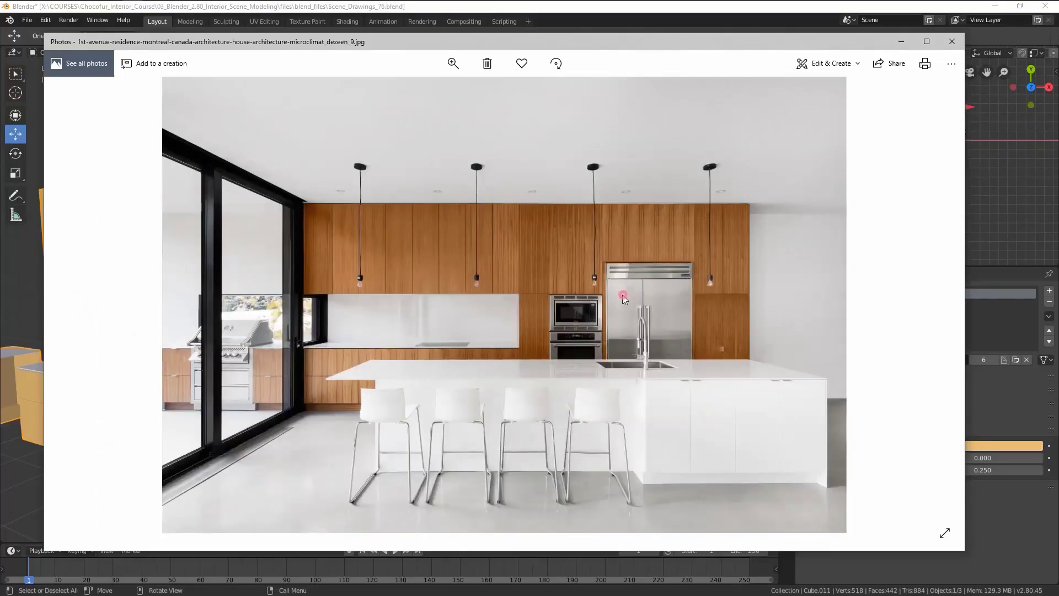
pyautogui.scroll(3, 620, 292)
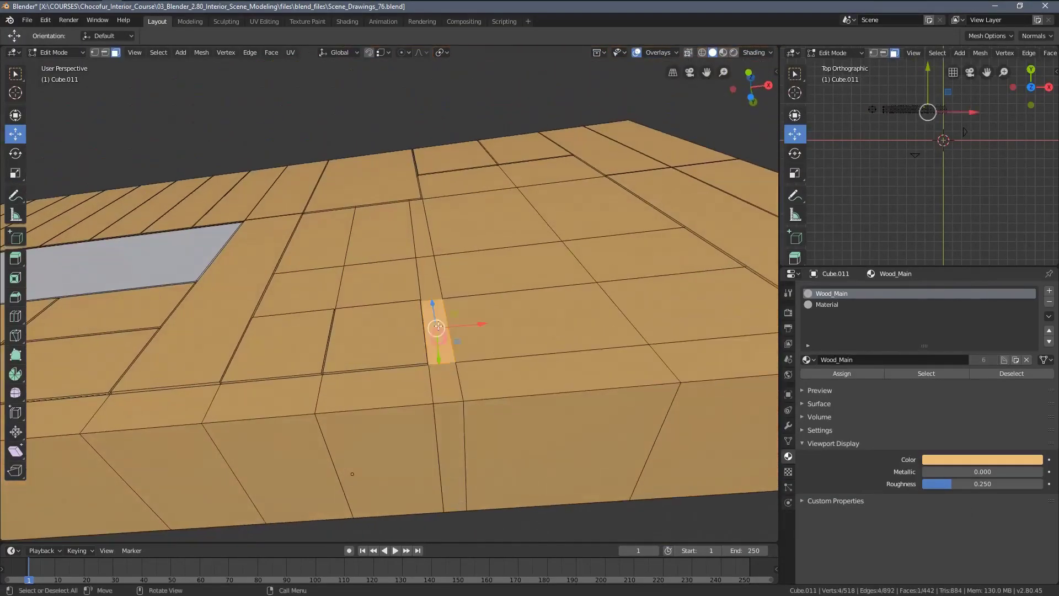
# - Duplicate the faces of the narrow strip between the ovens and fridge, and pull the copy forward along Y
pyautogui.keyDown('shift'); pyautogui.click(433, 278); pyautogui.keyUp('shift')
pyautogui.keyDown('shift'); pyautogui.click(422, 232); pyautogui.keyUp('shift')
pyautogui.moveTo(422, 232); pyautogui.dragTo(348, 306, button='middle')
pyautogui.hotkey('shift', 'd')
pyautogui.press('y')
pyautogui.click(371, 331)
# - Delete the inner edge loops of the duplicated narrow strip so it becomes a single face
pyautogui.scroll(2, 348, 306)
pyautogui.press('2')
pyautogui.hotkey('alt', 'a')
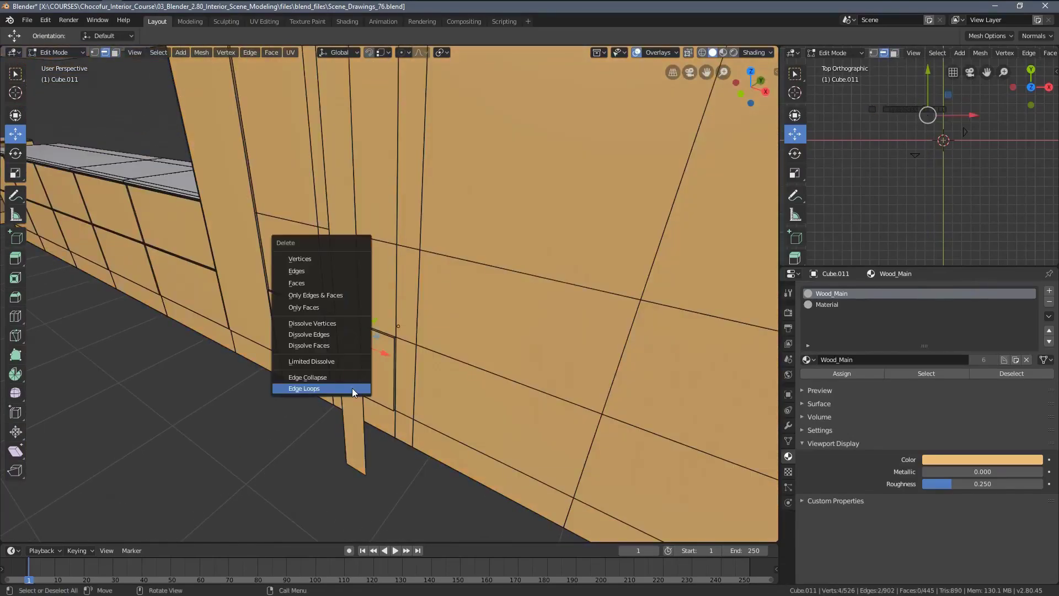
pyautogui.click(352, 388)
# - Extrude the duplicated narrow panel slightly along its normal and move it back along Y against the cabinet front
pyautogui.scroll(1, 368, 332)
pyautogui.press('KP_7')
pyautogui.press('e')
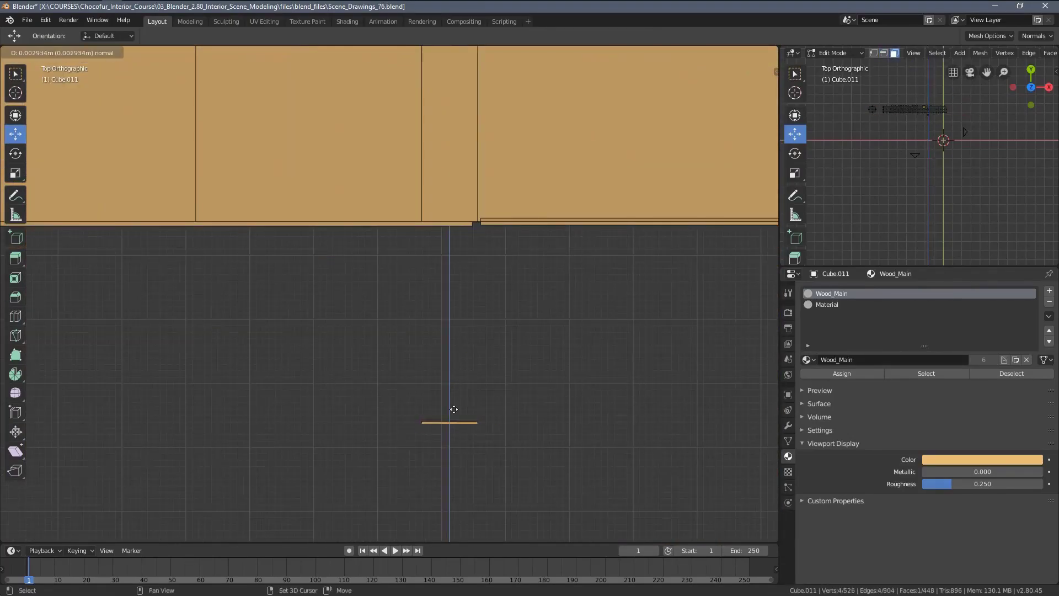
pyautogui.moveTo(498, 242); pyautogui.dragTo(489, 202, button='middle')
pyautogui.press('KP_5')
pyautogui.scroll(10, 501, 295)
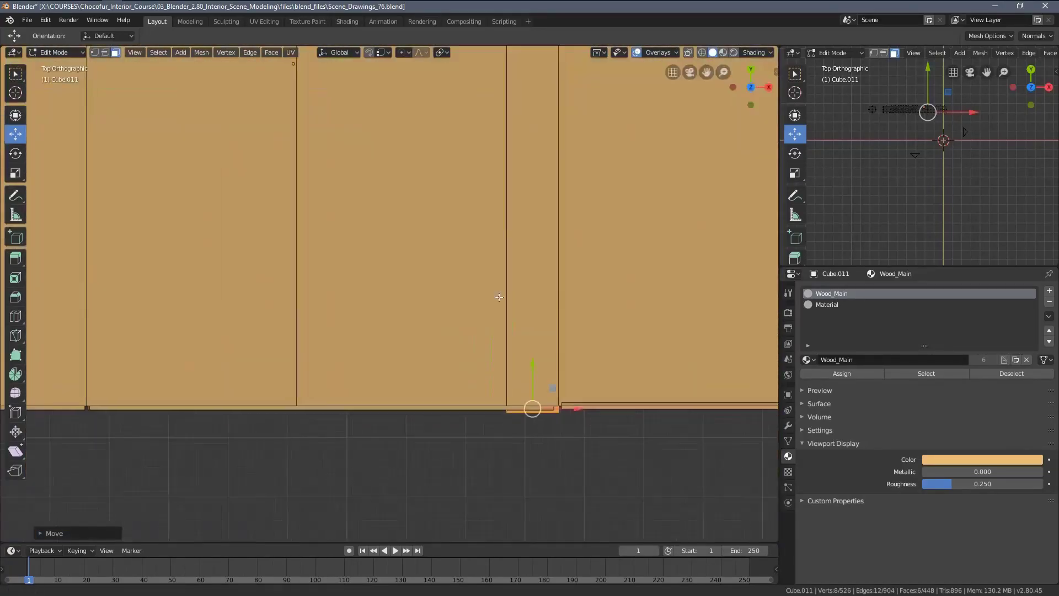
pyautogui.moveTo(577, 312); pyautogui.dragTo(577, 296)
# - Narrow the strip between the ovens and fridge by box-selecting its oven-side vertices in wireframe and shifting them along X toward the fridge
pyautogui.moveTo(505, 314)
pyautogui.mouseDown(button='middle')
pyautogui.moveTo(502, 274)
pyautogui.moveTo(440, 279)
pyautogui.mouseUp(button='middle')
pyautogui.press('1')
pyautogui.hotkey('alt', 'a')
pyautogui.press('z')
pyautogui.click(376, 275)
pyautogui.moveTo(375, 243); pyautogui.dragTo(374, 236, button='middle')
pyautogui.press('a')
pyautogui.press('KP_Decimal')
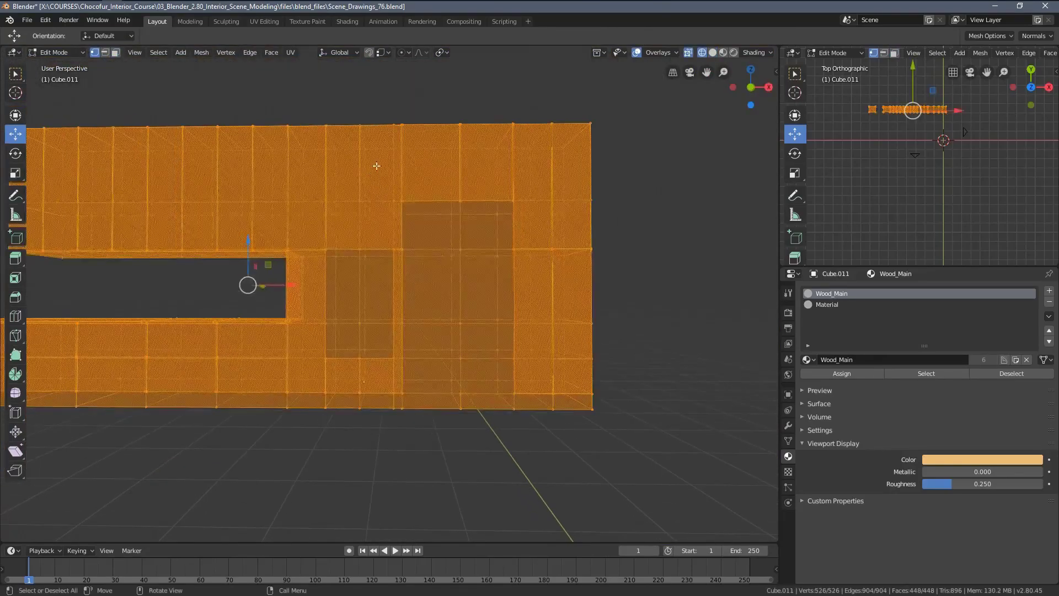
pyautogui.hotkey('alt', 'a')
pyautogui.press('b')
pyautogui.moveTo(386, 105); pyautogui.dragTo(396, 422)
pyautogui.press('z')
pyautogui.click(469, 351)
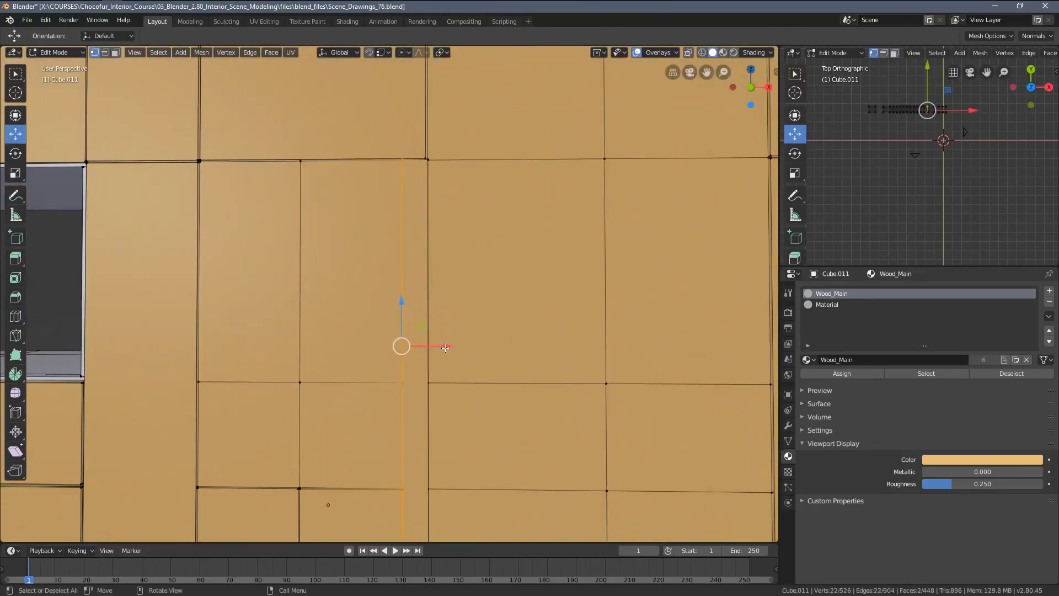
pyautogui.hotkey('alt', 'a')
# - Leave Edit Mode, make the frontal Camera.001 the active camera, and save the file as Scene_Drawings_77.blend
pyautogui.moveTo(473, 351)
pyautogui.mouseDown(button='middle')
pyautogui.moveTo(497, 342)
pyautogui.moveTo(533, 279)
pyautogui.moveTo(509, 309)
pyautogui.moveTo(479, 274)
pyautogui.moveTo(536, 309)
pyautogui.moveTo(511, 310)
pyautogui.mouseUp(button='middle')
pyautogui.scroll(-6, 508, 310)
pyautogui.scroll(-2, 535, 309)
pyautogui.press('Tab')
pyautogui.press('KP_0')
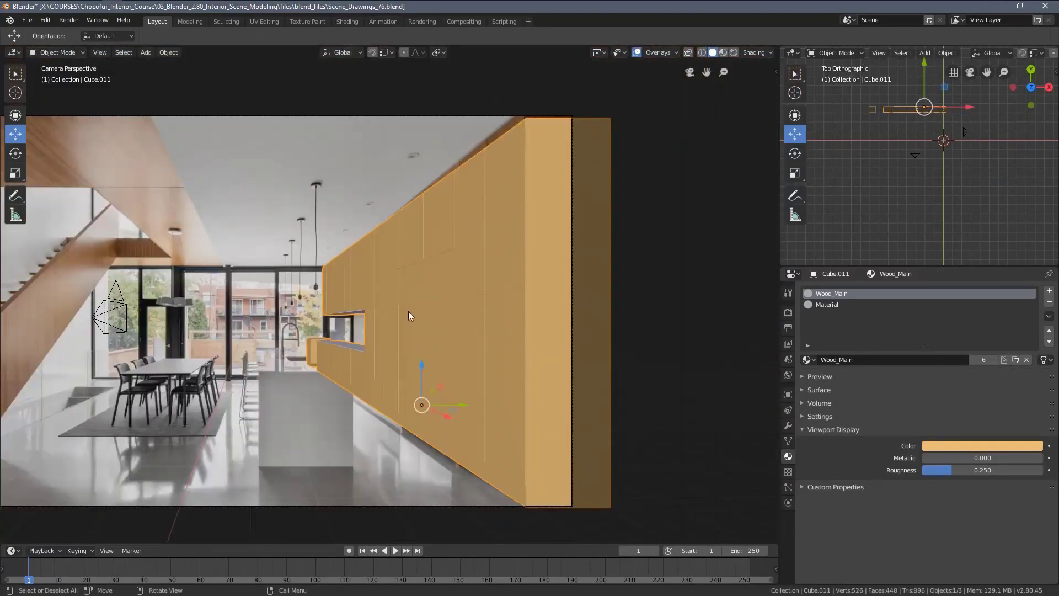
pyautogui.click(210, 296)
pyautogui.press('ctrl+KP_0')
pyautogui.keyDown('shift'); pyautogui.moveTo(293, 350); pyautogui.dragTo(456, 353, button='middle'); pyautogui.keyUp('shift')
pyautogui.scroll(-1, 456, 353)
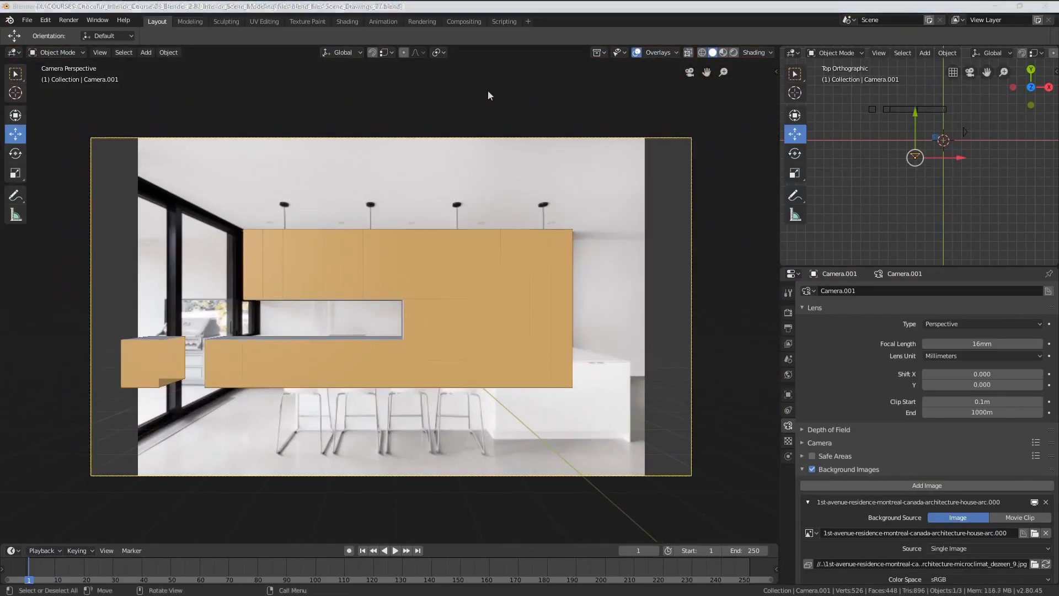
# - Enable the Wireframe viewport display for the kitchen cabinet object so its front seams stand out in solid shading
pyautogui.moveTo(548, 297); pyautogui.dragTo(473, 287, button='middle')
pyautogui.scroll(4, 477, 320)
pyautogui.moveTo(481, 348); pyautogui.dragTo(449, 228, button='middle')
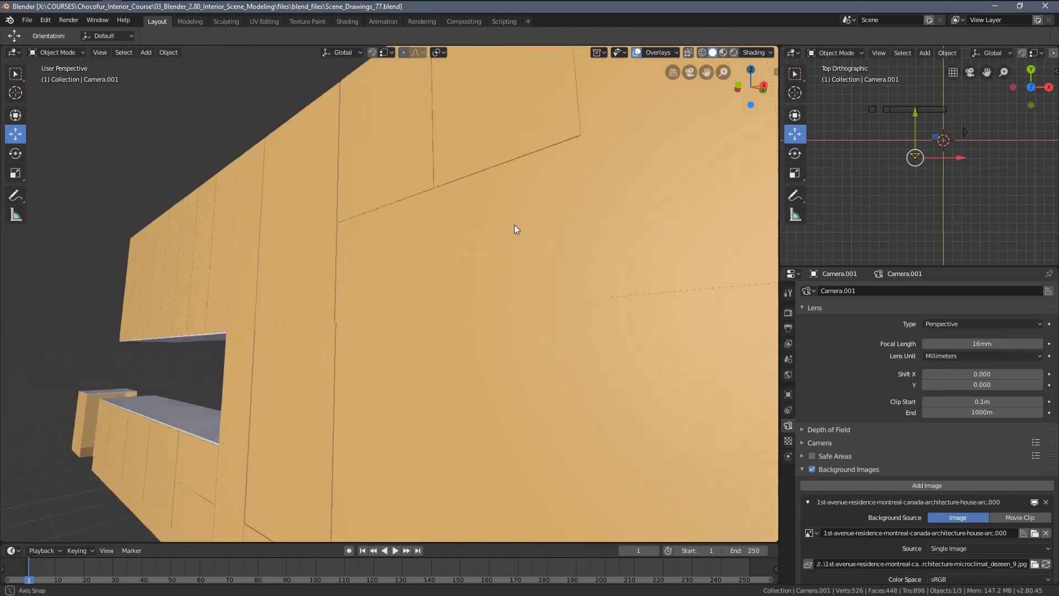
pyautogui.moveTo(516, 229); pyautogui.dragTo(451, 337, button='middle')
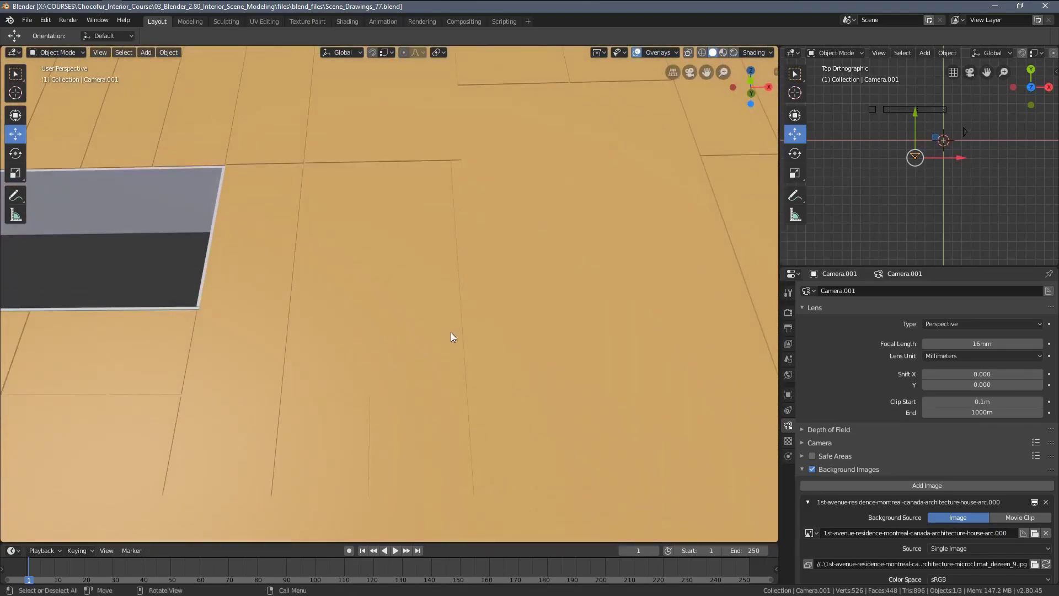
pyautogui.moveTo(322, 206); pyautogui.dragTo(361, 254, button='middle')
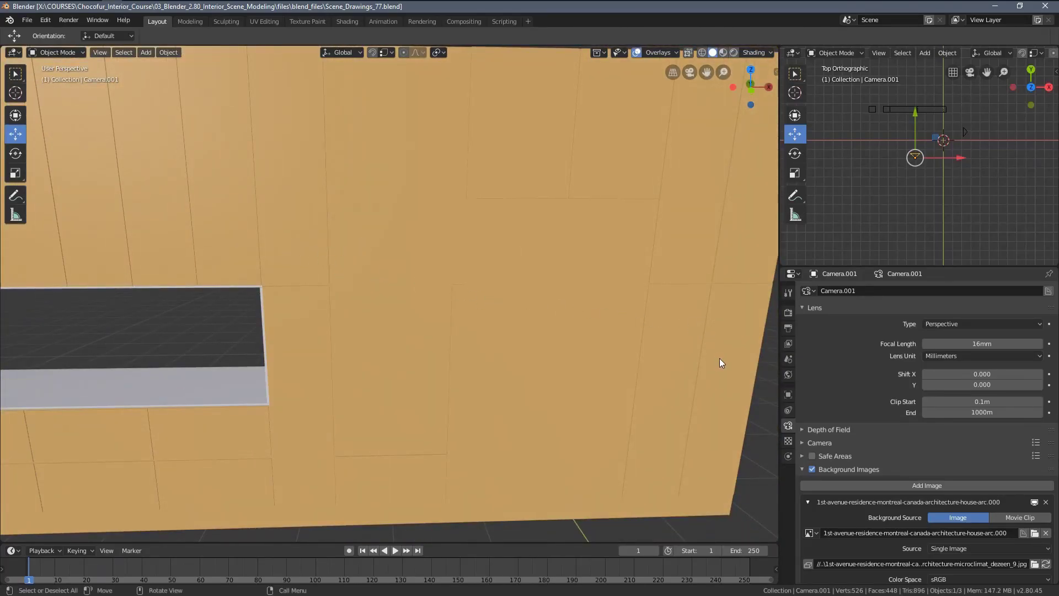
pyautogui.click(789, 394)
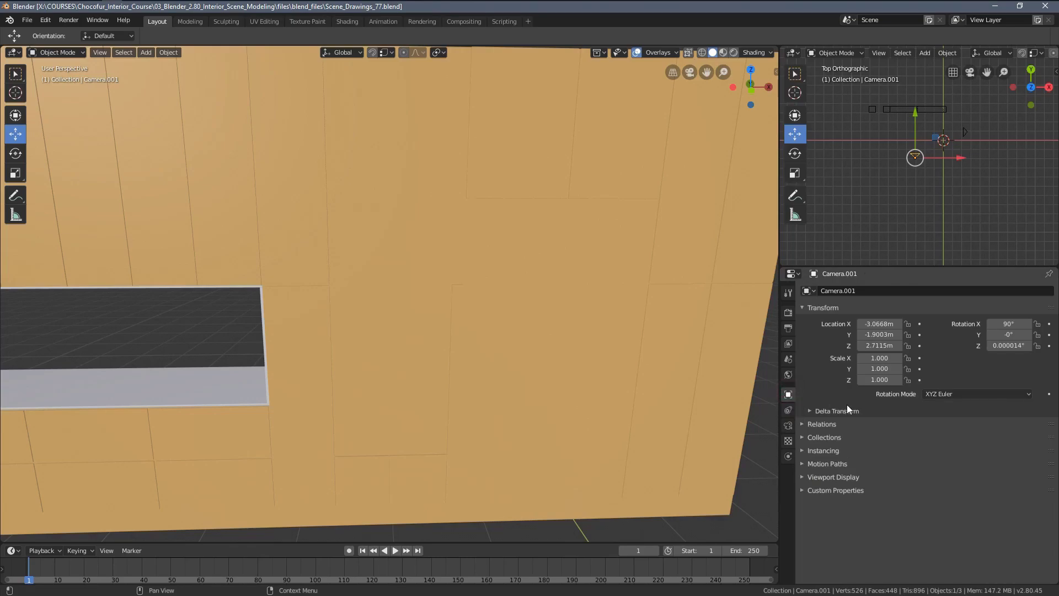
pyautogui.scroll(-5, 497, 270)
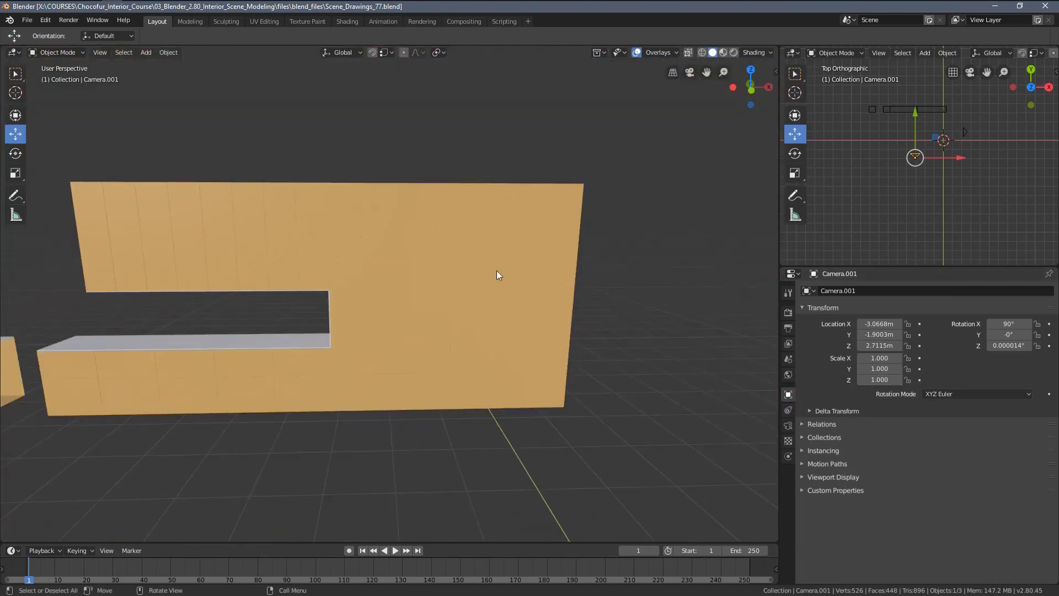
pyautogui.scroll(5, 581, 360)
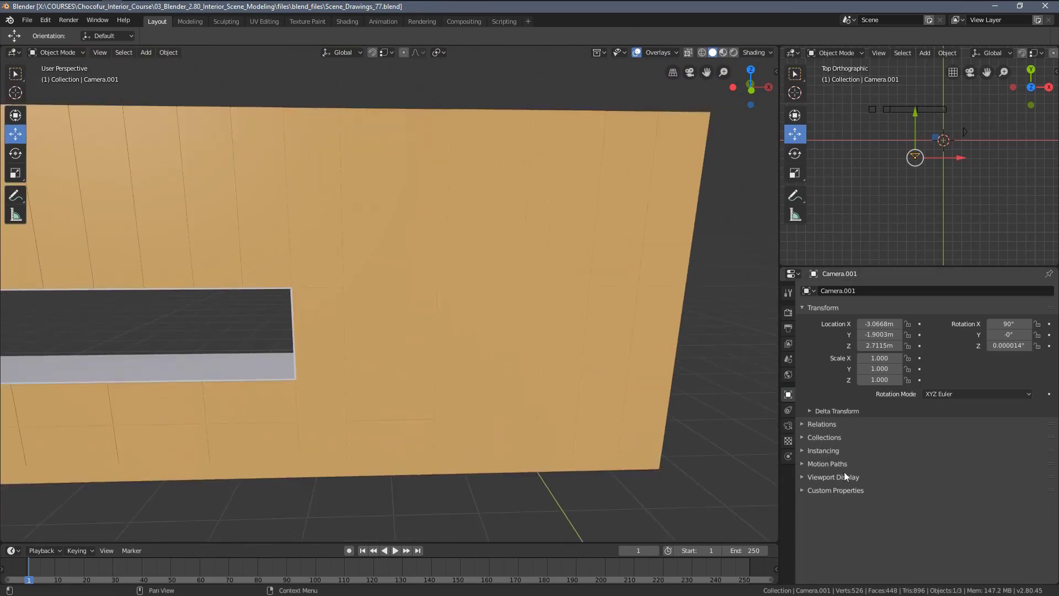
pyautogui.click(810, 478)
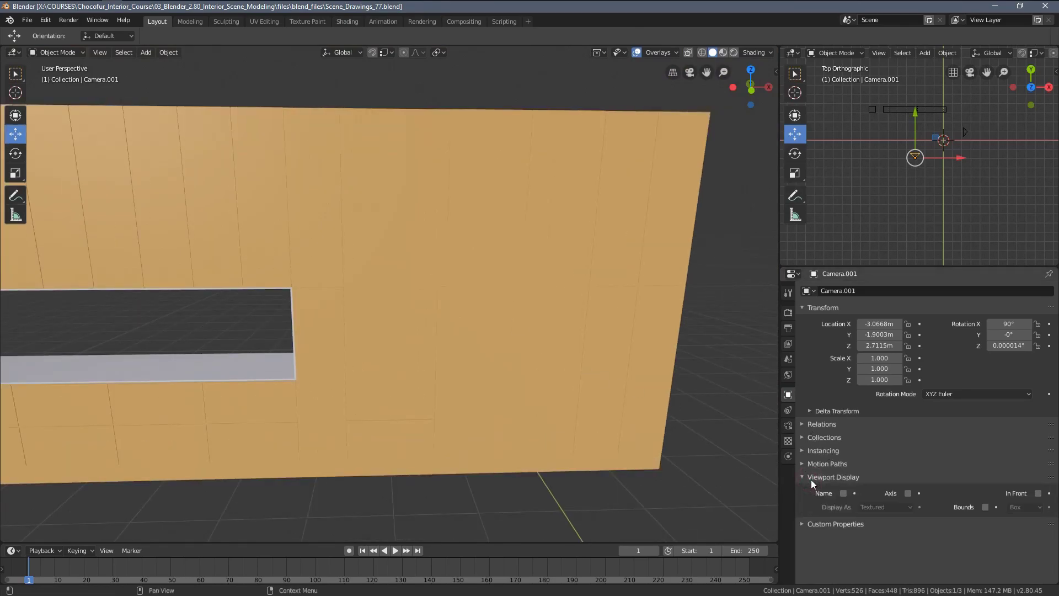
pyautogui.click(556, 369)
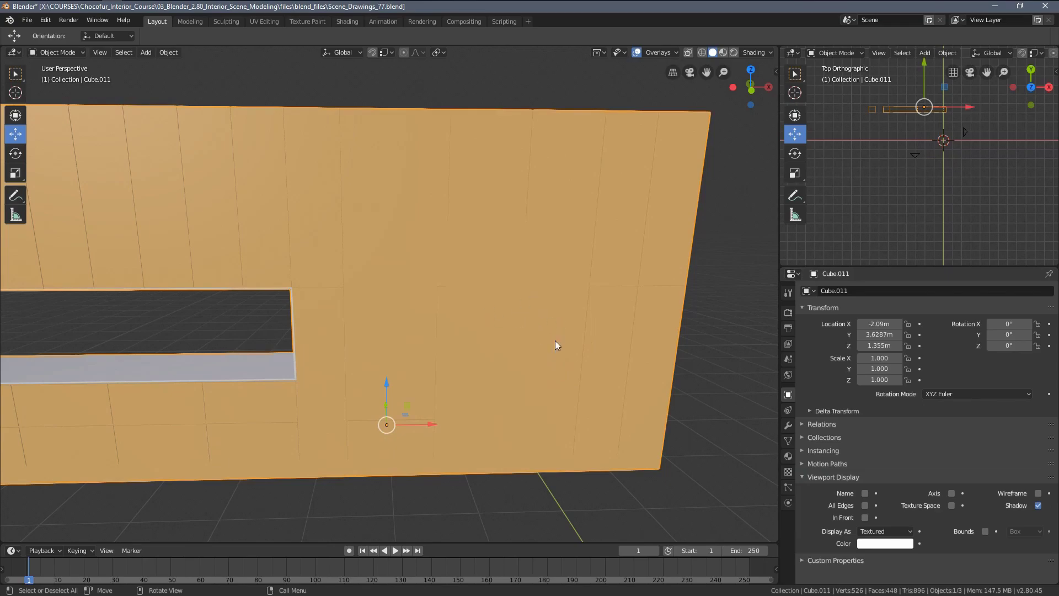
pyautogui.click(1038, 493)
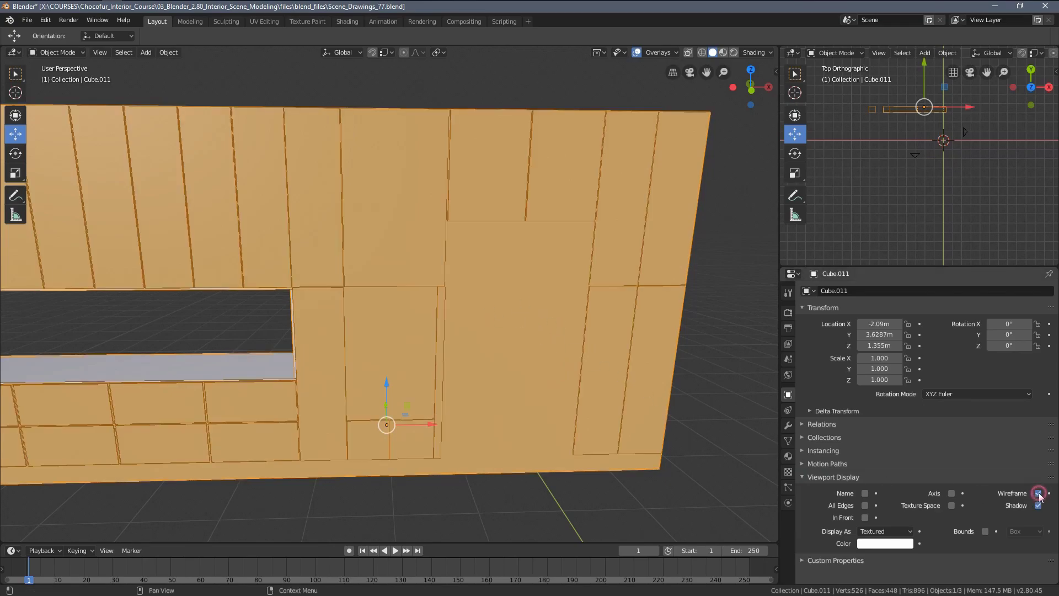
pyautogui.click(680, 383)
# - Examine the outlined seams of the tall, wall and base cabinet fronts, comparing Object Mode with Edit Mode
pyautogui.moveTo(680, 383); pyautogui.dragTo(456, 259, button='middle')
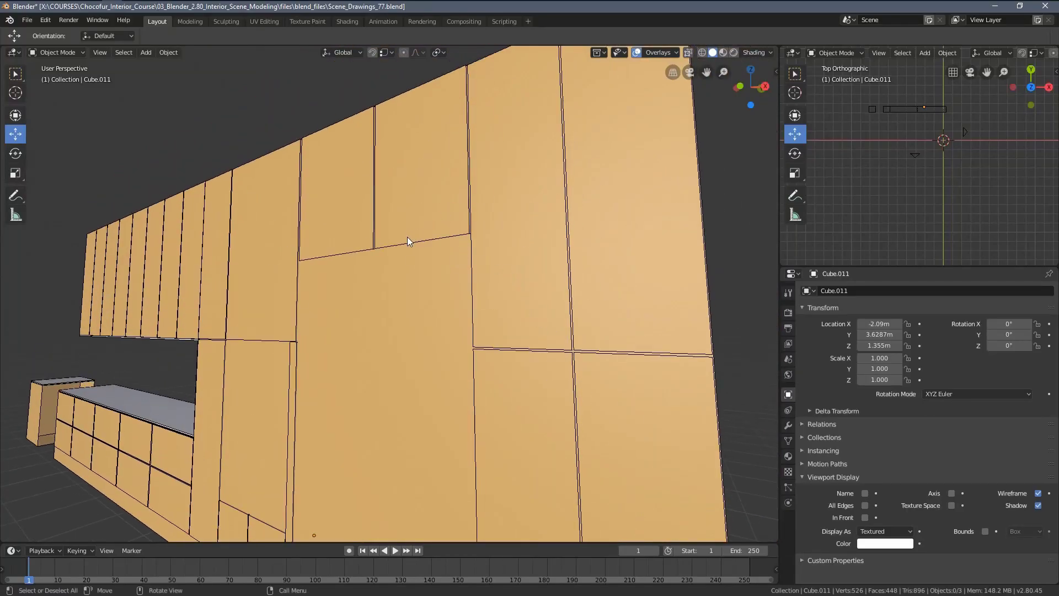
pyautogui.press('Tab')
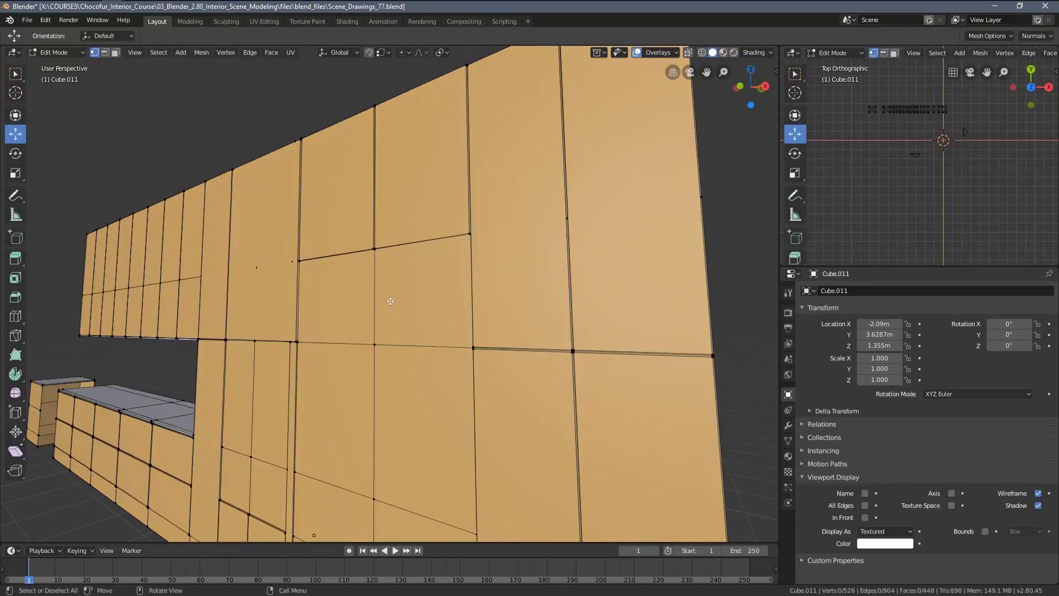
pyautogui.press('Tab')
pyautogui.moveTo(360, 301); pyautogui.dragTo(434, 307, button='middle')
pyautogui.keyDown('shift'); pyautogui.moveTo(251, 241); pyautogui.dragTo(279, 269, button='middle'); pyautogui.keyUp('shift')
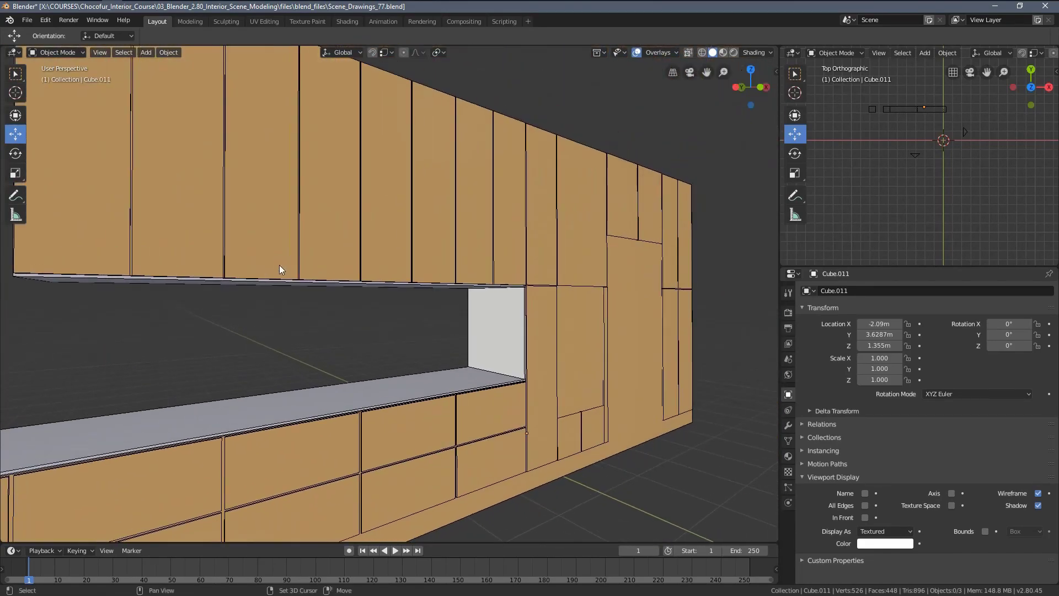
pyautogui.moveTo(468, 308); pyautogui.dragTo(444, 320, button='middle')
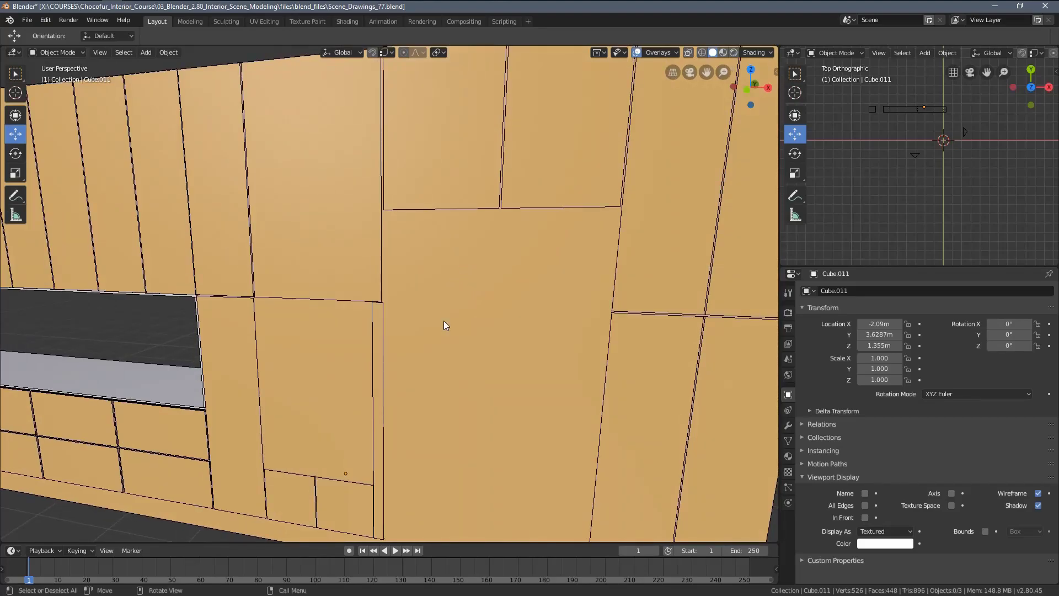
pyautogui.moveTo(444, 362); pyautogui.dragTo(422, 385, button='middle')
pyautogui.scroll(-5, 444, 362)
pyautogui.click(326, 346)
pyautogui.press('Tab')
pyautogui.press('a')
pyautogui.hotkey('alt', 'a')
pyautogui.moveTo(274, 373); pyautogui.dragTo(309, 371, button='middle')
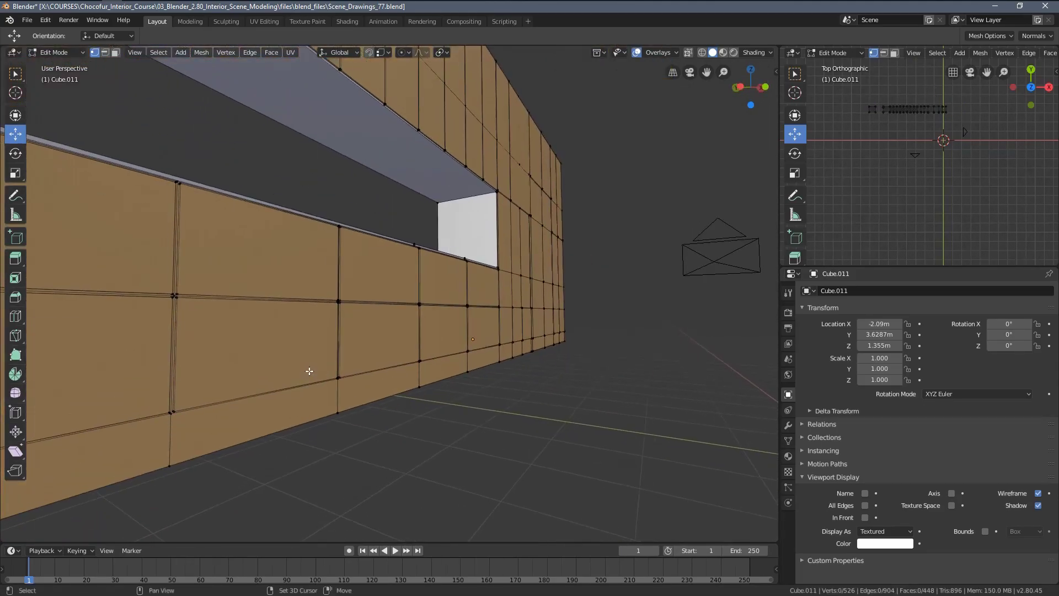
# - Return to Object Mode and make the side-perspective camera facing the staircase the active camera
pyautogui.press('Tab')
pyautogui.press('KP_0')
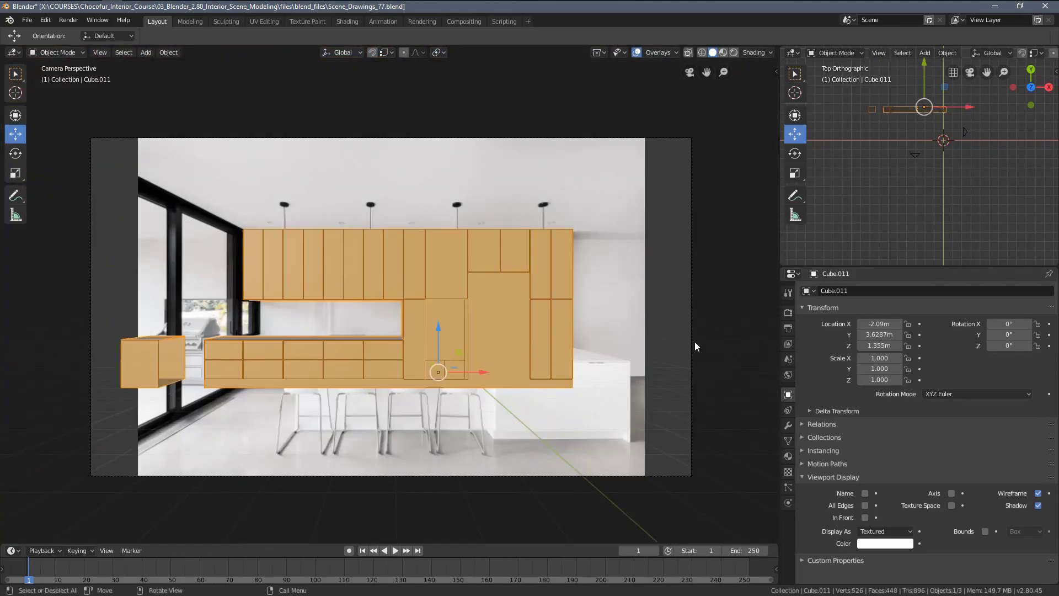
pyautogui.click(968, 130)
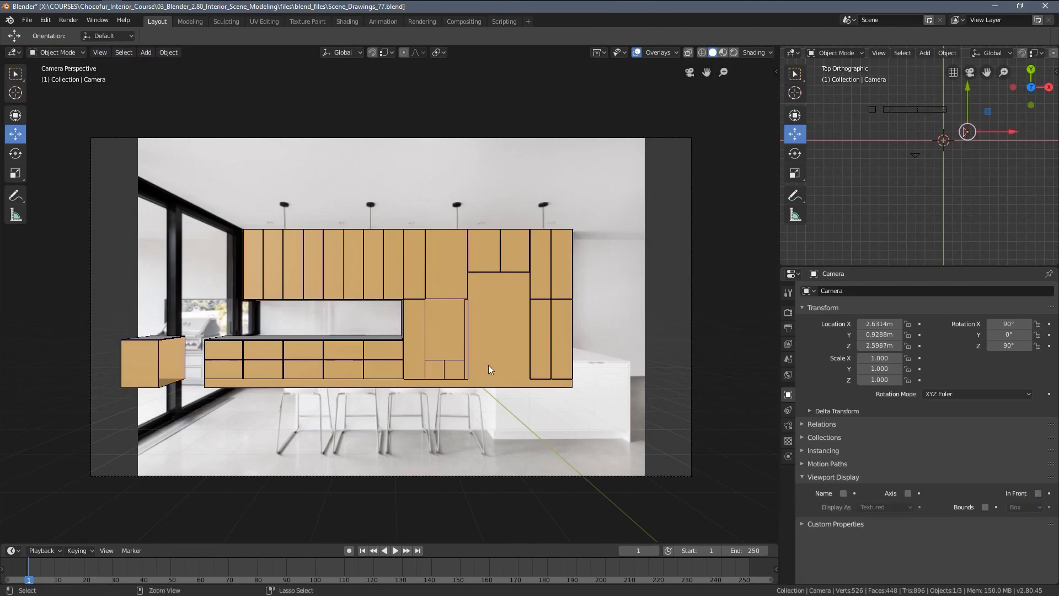
pyautogui.press('ctrl+KP_0')
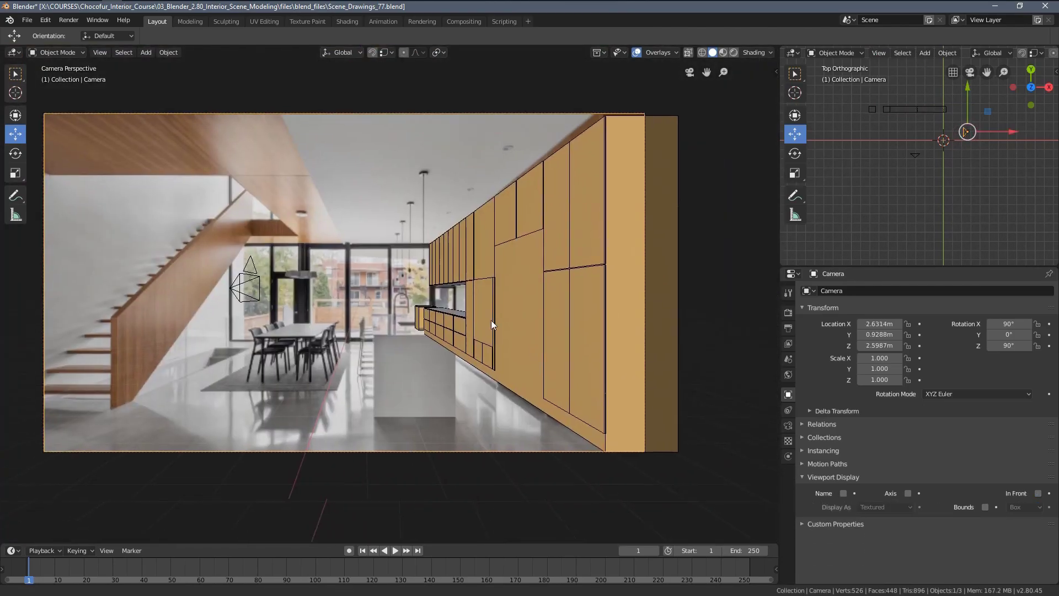
# - Examine the plinth and lower edge of the tall cabinets against the reference photo in wireframe and solid shading
pyautogui.scroll(3, 485, 367)
pyautogui.keyDown('shift'); pyautogui.moveTo(648, 473); pyautogui.dragTo(419, 326, button='middle'); pyautogui.keyUp('shift')
pyautogui.press('z')
pyautogui.click(403, 359)
pyautogui.scroll(2, 480, 347)
pyautogui.scroll(2, 403, 326)
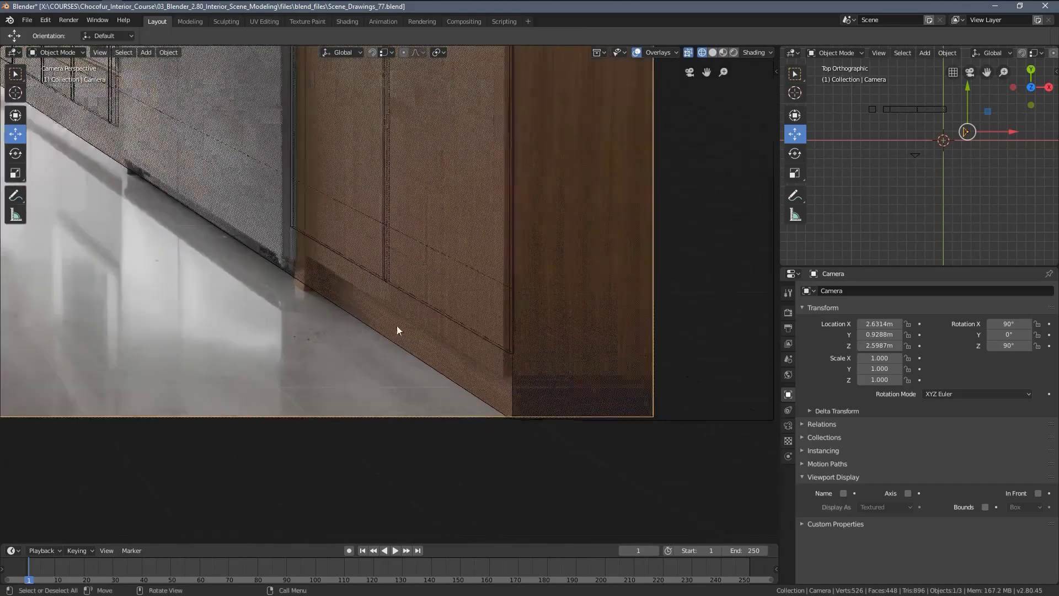
pyautogui.scroll(1, 387, 304)
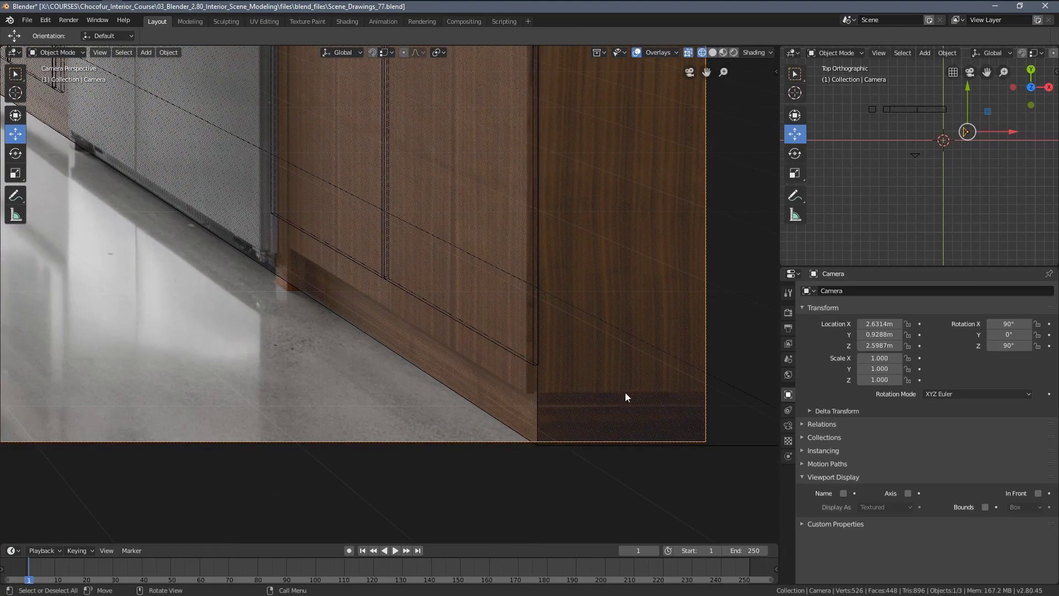
pyautogui.scroll(-3, 586, 393)
pyautogui.keyDown('shift'); pyautogui.moveTo(455, 299); pyautogui.dragTo(560, 403, button='middle'); pyautogui.keyUp('shift')
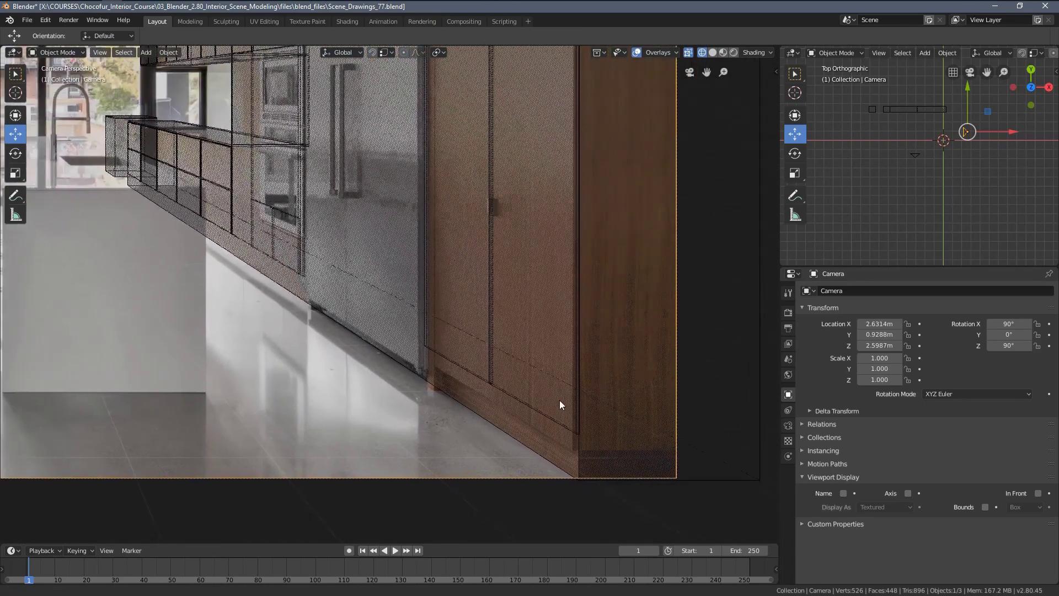
pyautogui.press('z')
pyautogui.click(525, 344)
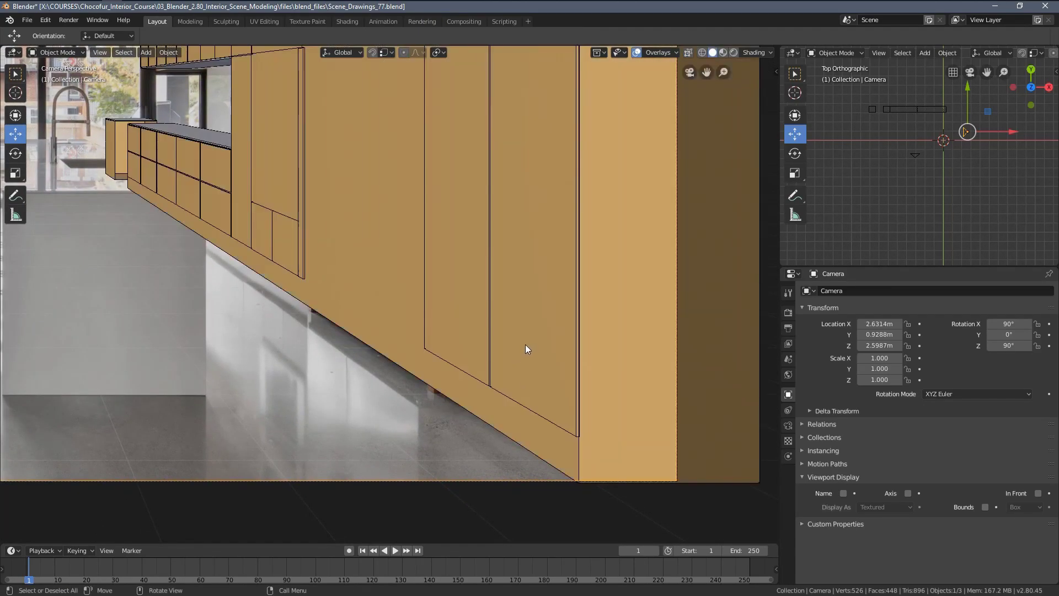
pyautogui.scroll(-1, 497, 314)
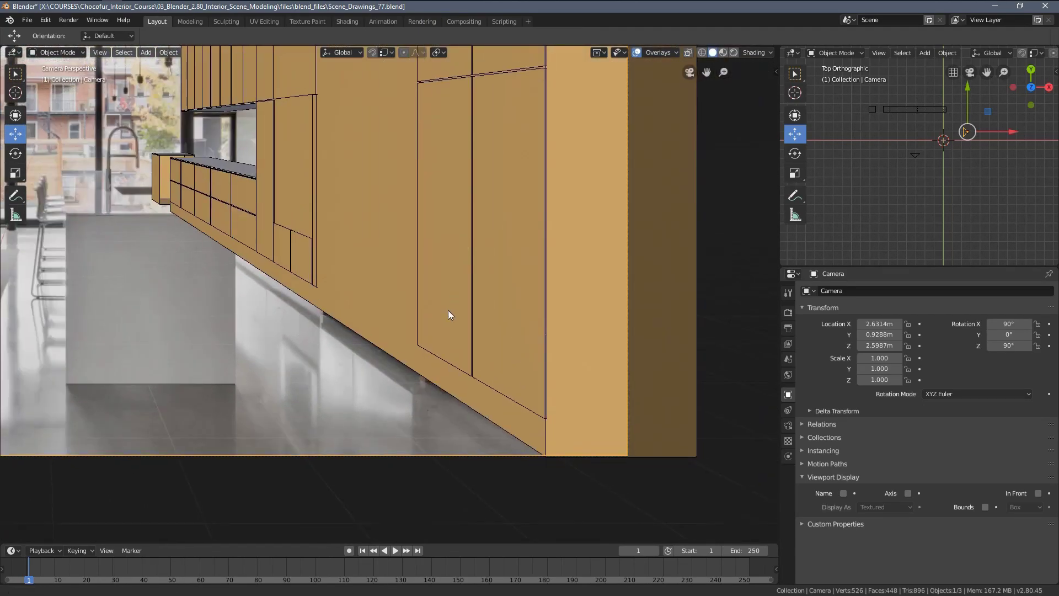
pyautogui.keyDown('shift'); pyautogui.moveTo(448, 310); pyautogui.dragTo(430, 470, button='middle'); pyautogui.keyUp('shift')
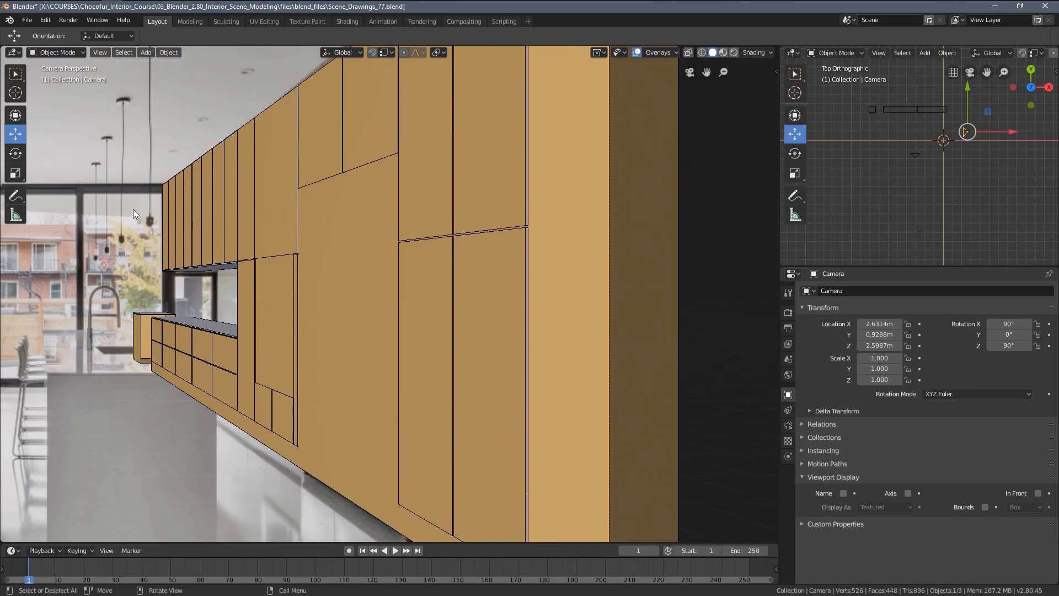
pyautogui.keyDown('shift'); pyautogui.moveTo(333, 414); pyautogui.dragTo(333, 391, button='middle'); pyautogui.keyUp('shift')
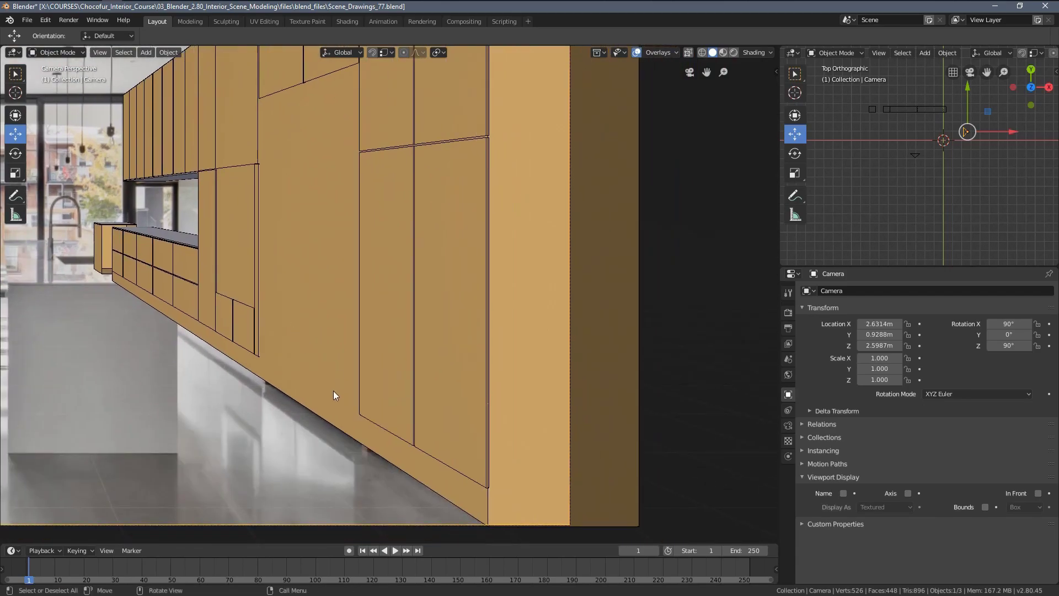
# - Isolate the cabinet body in Edit Mode by selecting its linked geometry and hiding all the other parts, and clear the selection
pyautogui.moveTo(379, 420); pyautogui.dragTo(535, 368, button='middle')
pyautogui.click(549, 376)
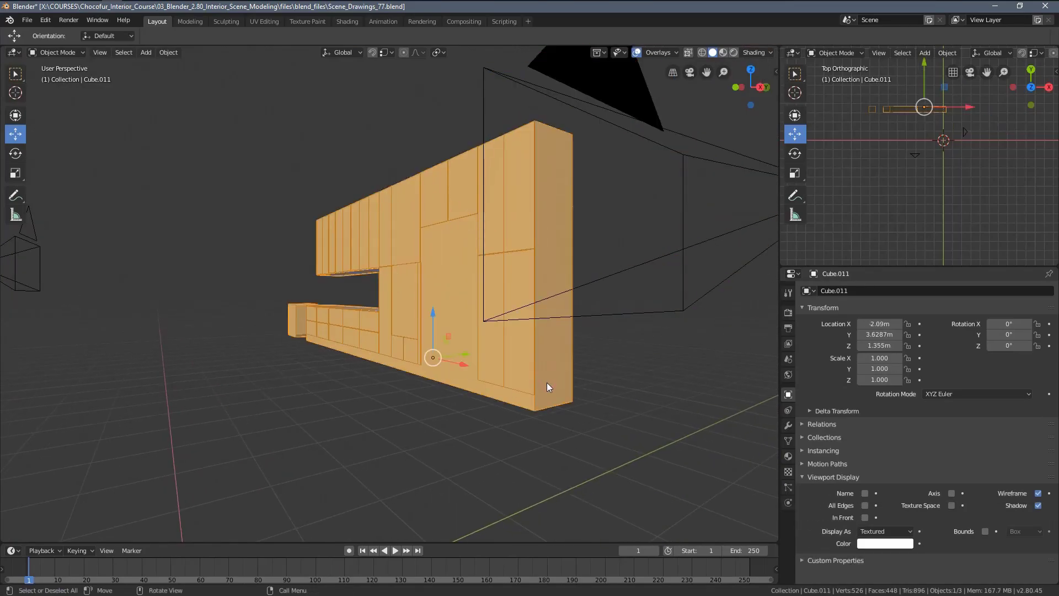
pyautogui.press('KP_Decimal')
pyautogui.scroll(2, 548, 402)
pyautogui.moveTo(549, 405); pyautogui.dragTo(518, 383, button='middle')
pyautogui.moveTo(491, 349)
pyautogui.mouseDown(button='middle')
pyautogui.moveTo(497, 326)
pyautogui.moveTo(433, 348)
pyautogui.moveTo(476, 362)
pyautogui.mouseUp(button='middle')
pyautogui.press('Tab')
pyautogui.press('l')
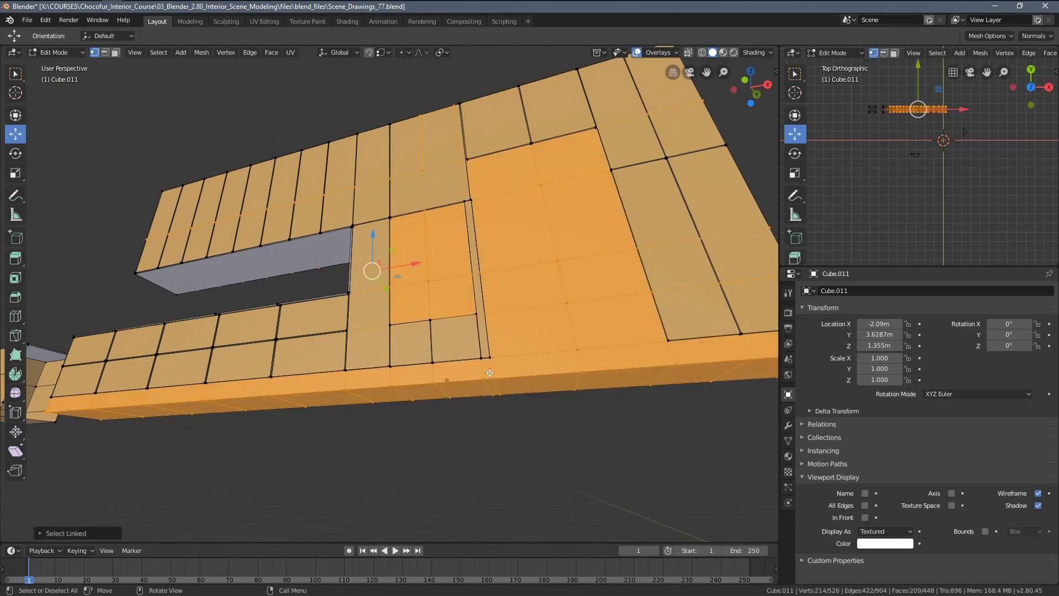
pyautogui.hotkey('shift', 'h')
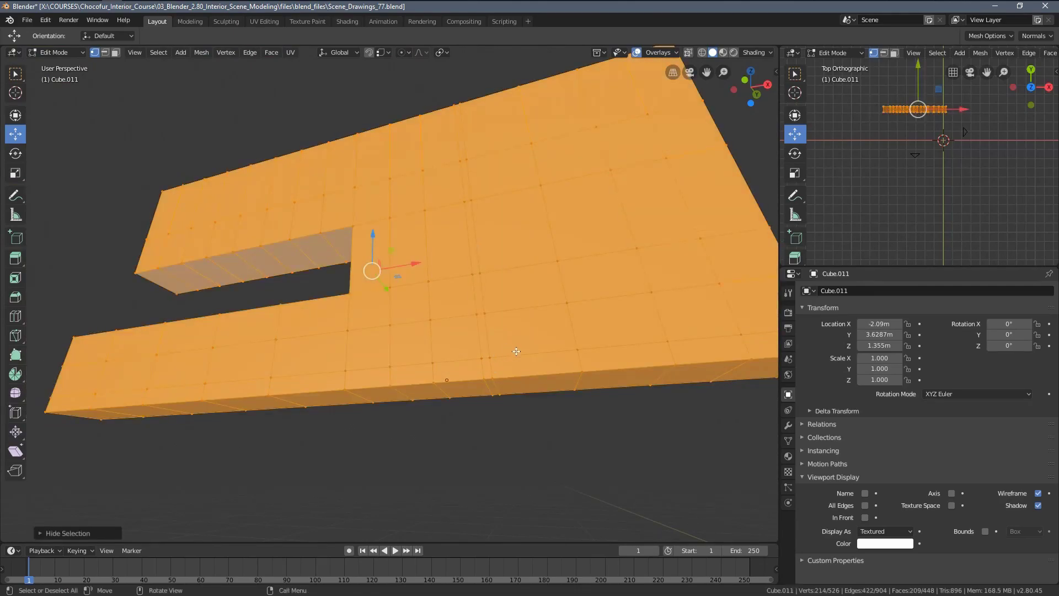
pyautogui.moveTo(516, 352); pyautogui.dragTo(546, 369, button='middle')
pyautogui.hotkey('alt', 'a')
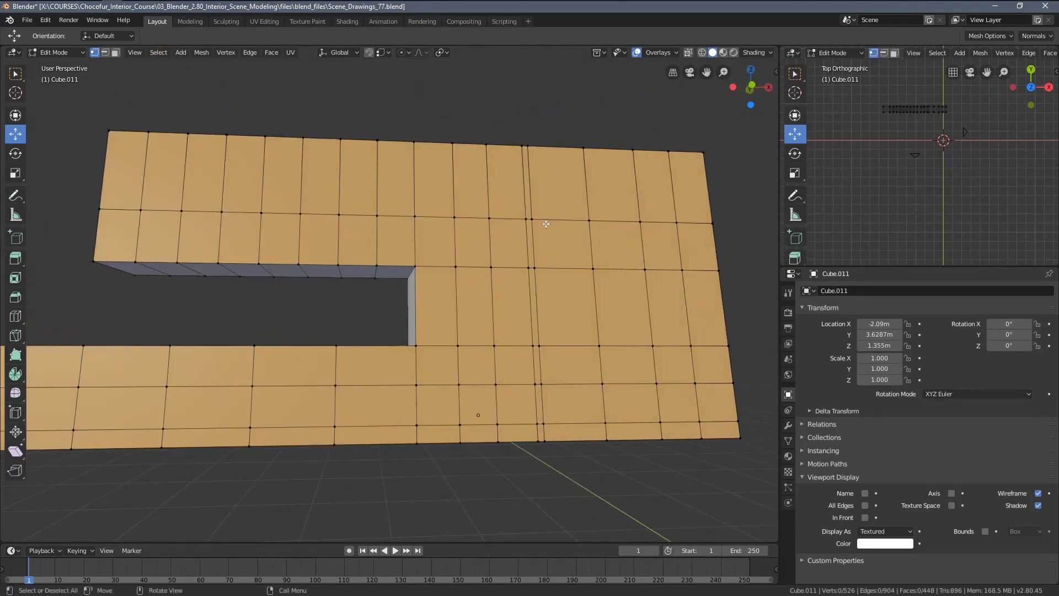
# - Try to extrude all front faces of the cabinet body above the lowest plinth row outward
pyautogui.moveTo(532, 228); pyautogui.dragTo(517, 353, button='middle')
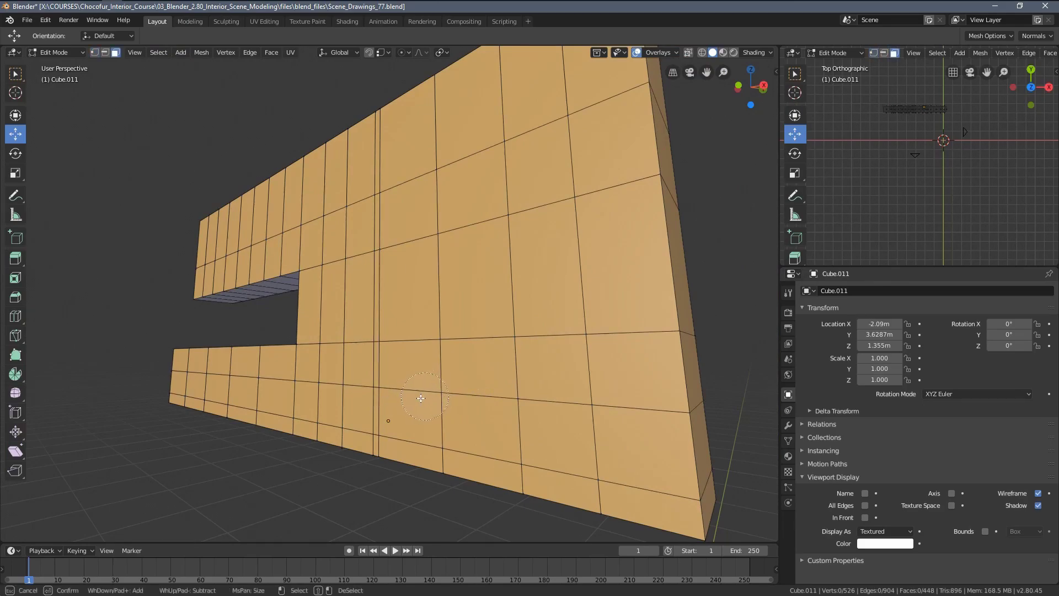
pyautogui.scroll(-4, 421, 398)
pyautogui.moveTo(421, 398)
pyautogui.mouseDown()
pyautogui.moveTo(392, 359)
pyautogui.moveTo(565, 391)
pyautogui.mouseUp()
pyautogui.moveTo(562, 229)
pyautogui.mouseDown()
pyautogui.moveTo(480, 138)
pyautogui.moveTo(381, 231)
pyautogui.moveTo(363, 330)
pyautogui.mouseUp()
pyautogui.moveTo(352, 384); pyautogui.dragTo(211, 369)
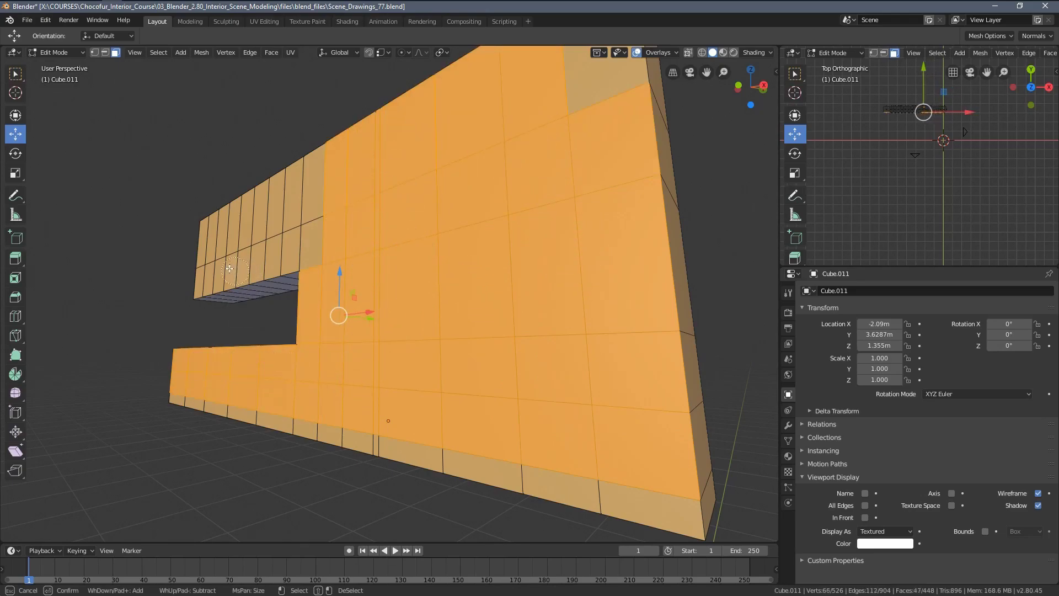
pyautogui.moveTo(229, 268)
pyautogui.mouseDown()
pyautogui.moveTo(238, 245)
pyautogui.moveTo(302, 235)
pyautogui.mouseUp()
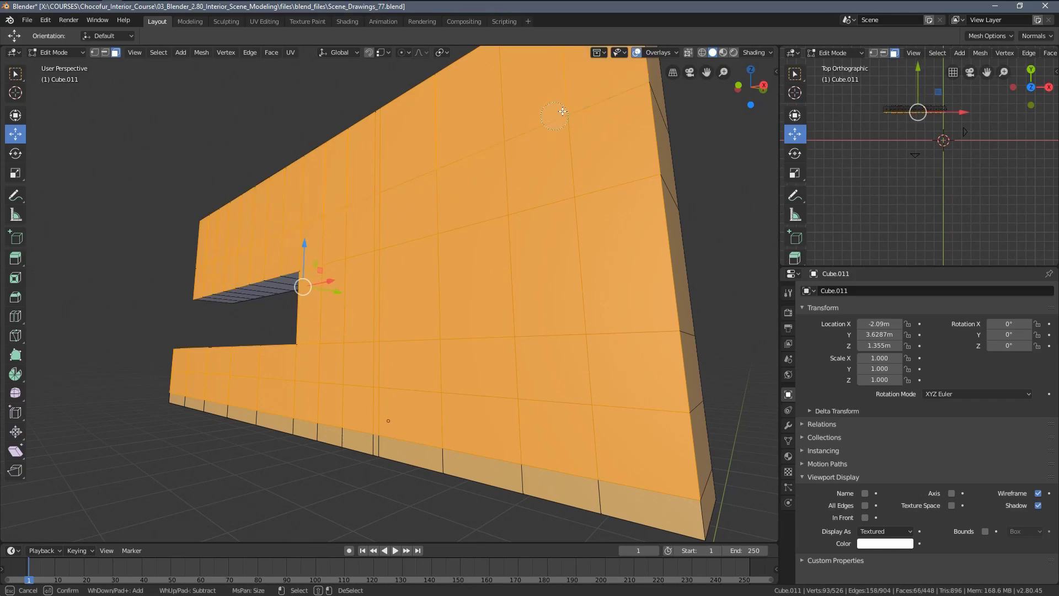
pyautogui.scroll(-5, 577, 226)
pyautogui.scroll(6, 479, 294)
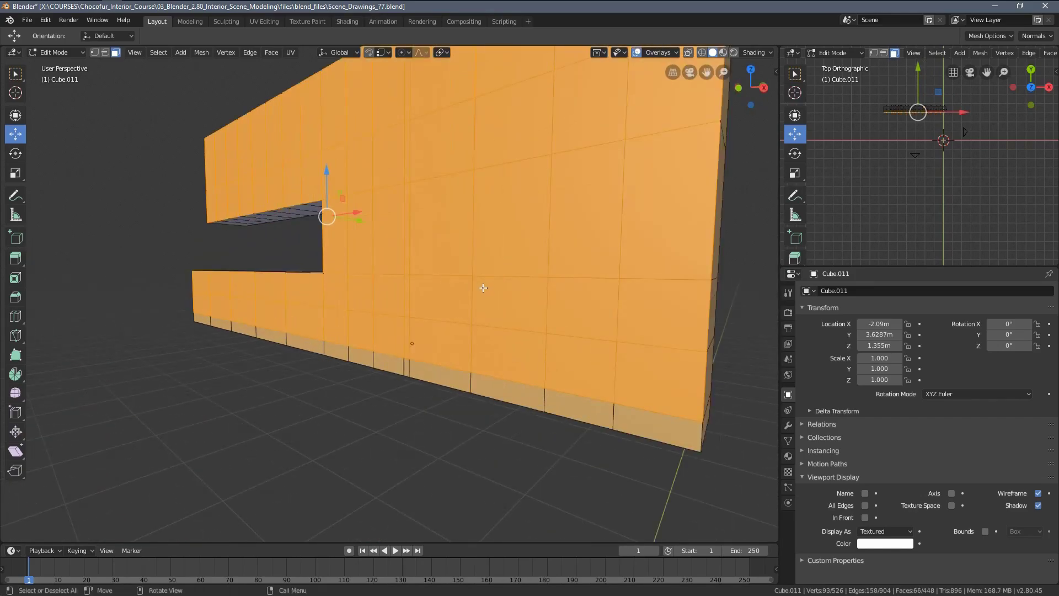
pyautogui.press('e')
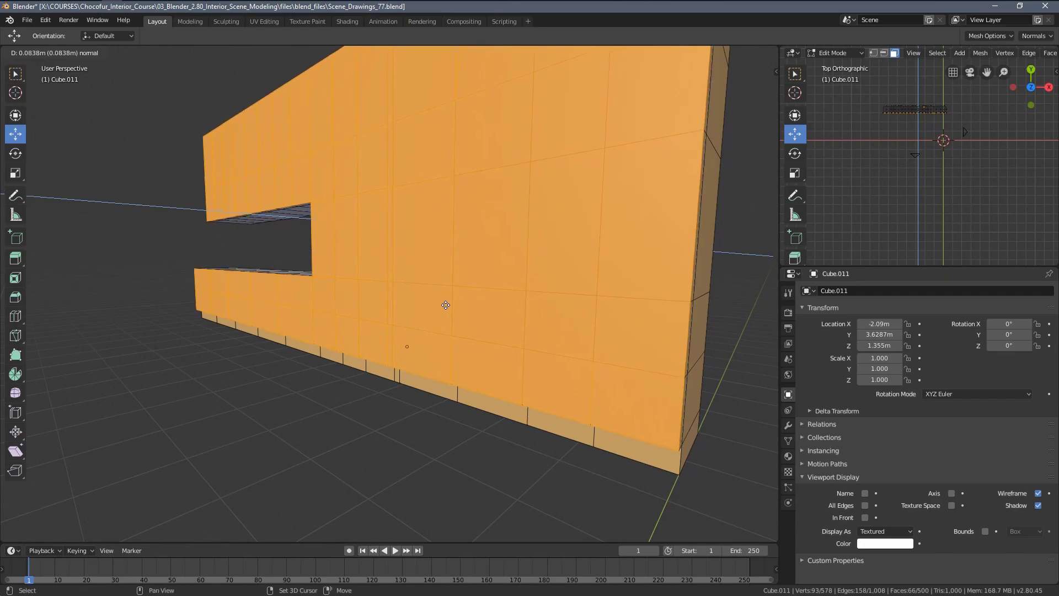
pyautogui.click(465, 336)
pyautogui.moveTo(465, 336); pyautogui.dragTo(484, 291, button='middle')
pyautogui.press('Tab')
pyautogui.scroll(-3, 403, 257)
pyautogui.scroll(4, 400, 353)
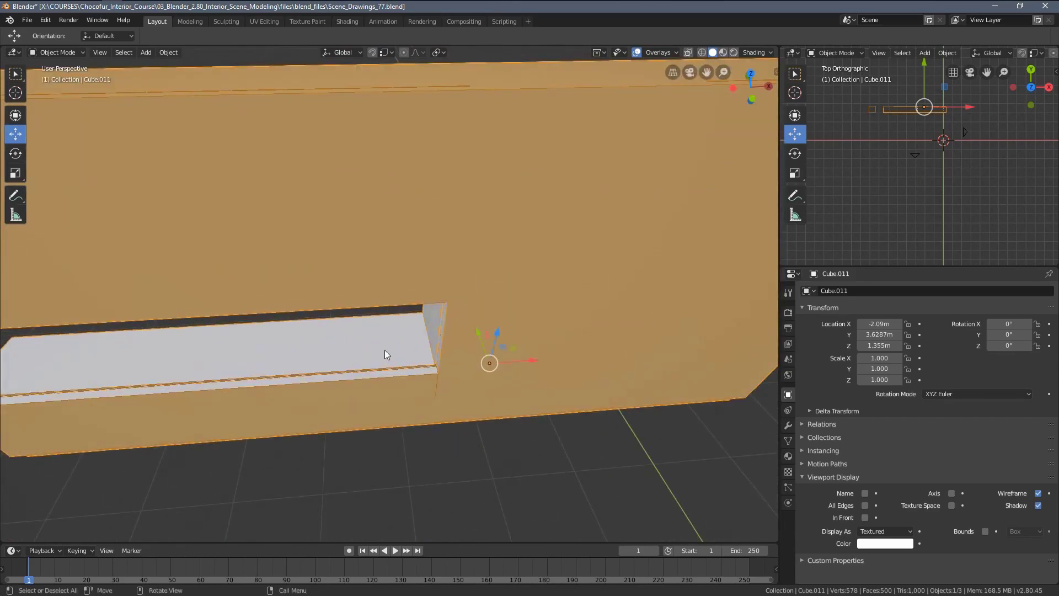
pyautogui.moveTo(385, 354); pyautogui.dragTo(457, 312, button='middle')
pyautogui.press('Tab')
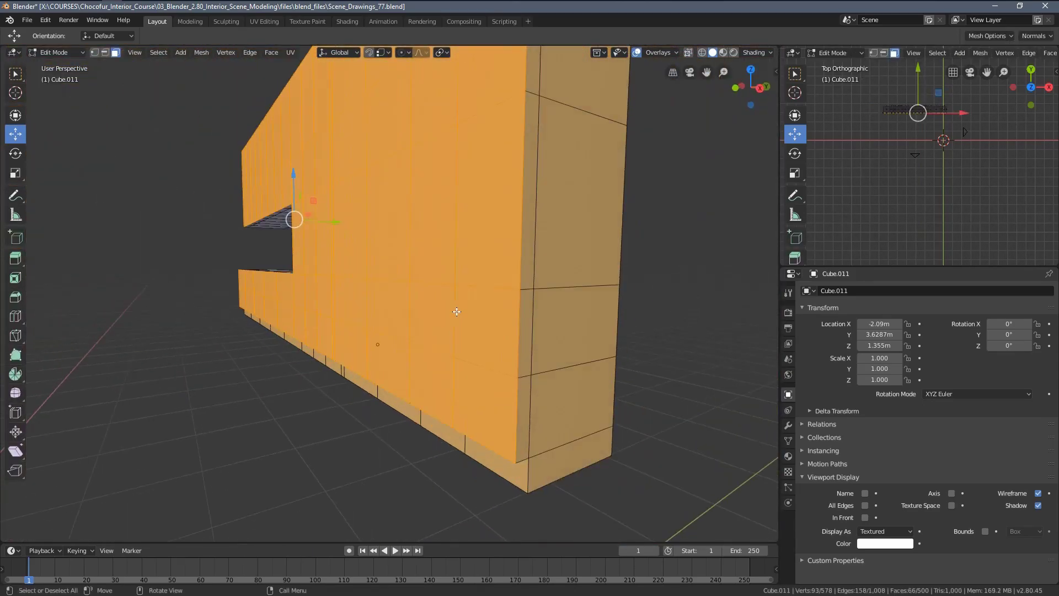
# - Undo the outward extrusion of the cabinet body's front faces
pyautogui.hotkey('ctrl', 'z')
pyautogui.hotkey('ctrl', 'z')
pyautogui.hotkey('ctrl', 'z')
pyautogui.hotkey('ctrl', 'z')
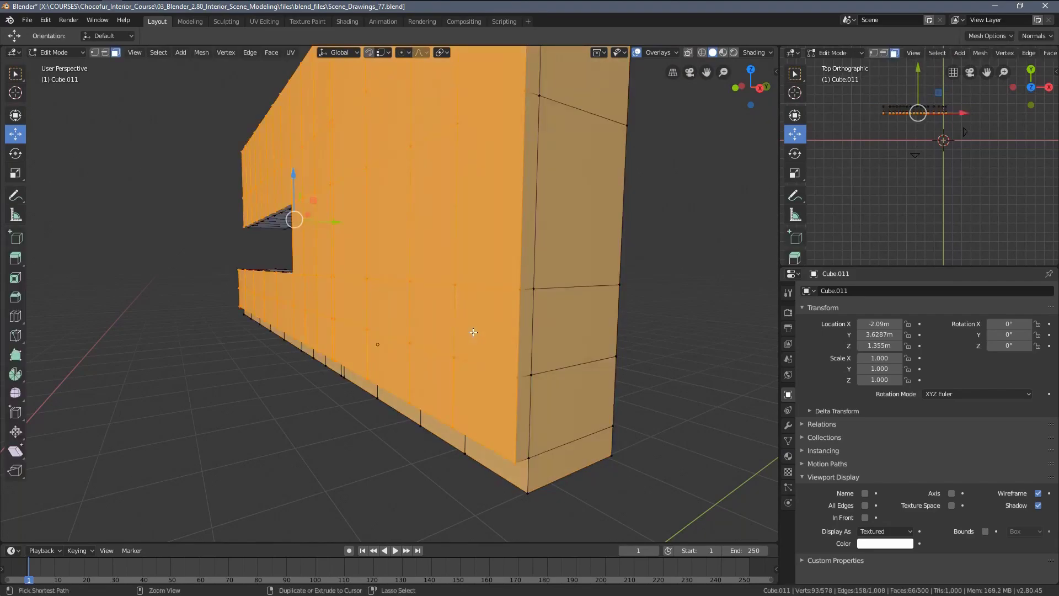
pyautogui.moveTo(492, 342); pyautogui.dragTo(512, 360, button='middle')
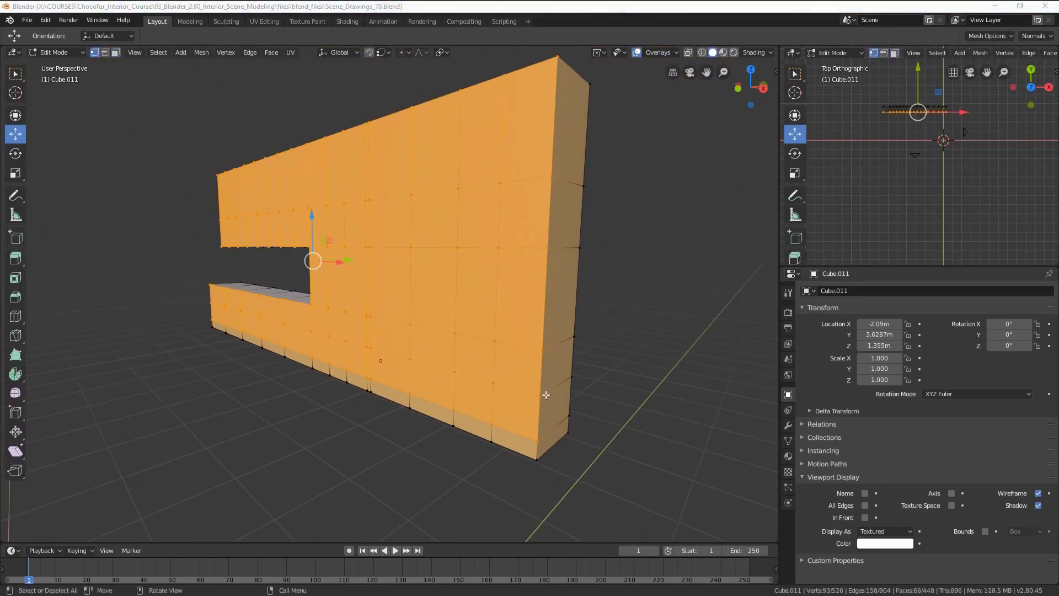
# - Box-select the bottom faces of the cabinet body in a wireframe side view and delete them
pyautogui.moveTo(541, 295); pyautogui.dragTo(525, 270, button='middle')
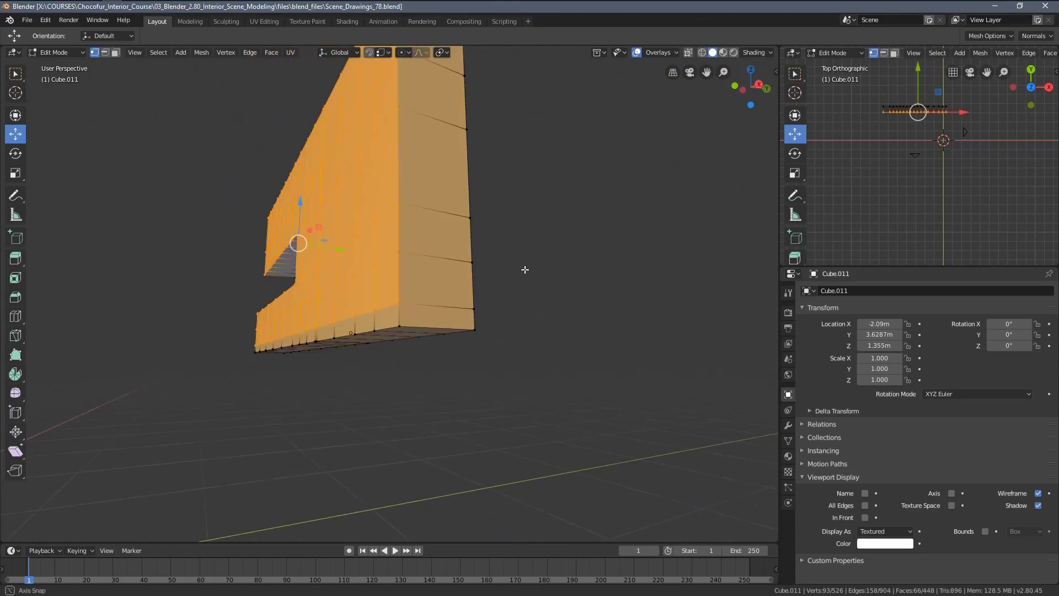
pyautogui.press('KP_5')
pyautogui.press('KP_1')
pyautogui.press('KP_3')
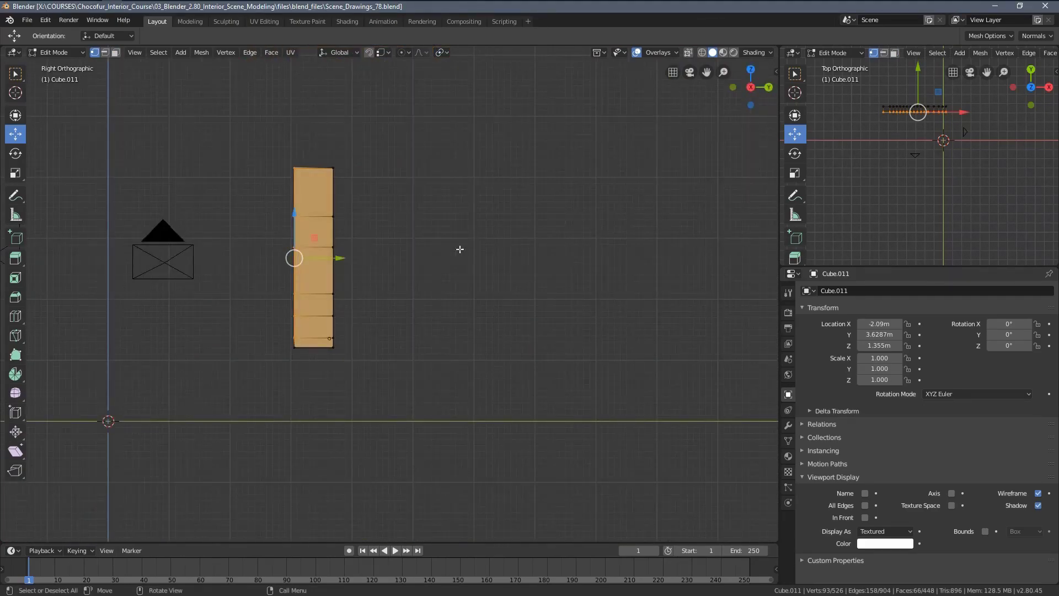
pyautogui.click(116, 53)
pyautogui.keyDown('ctrl'); pyautogui.scroll(4, 412, 308); pyautogui.keyUp('ctrl')
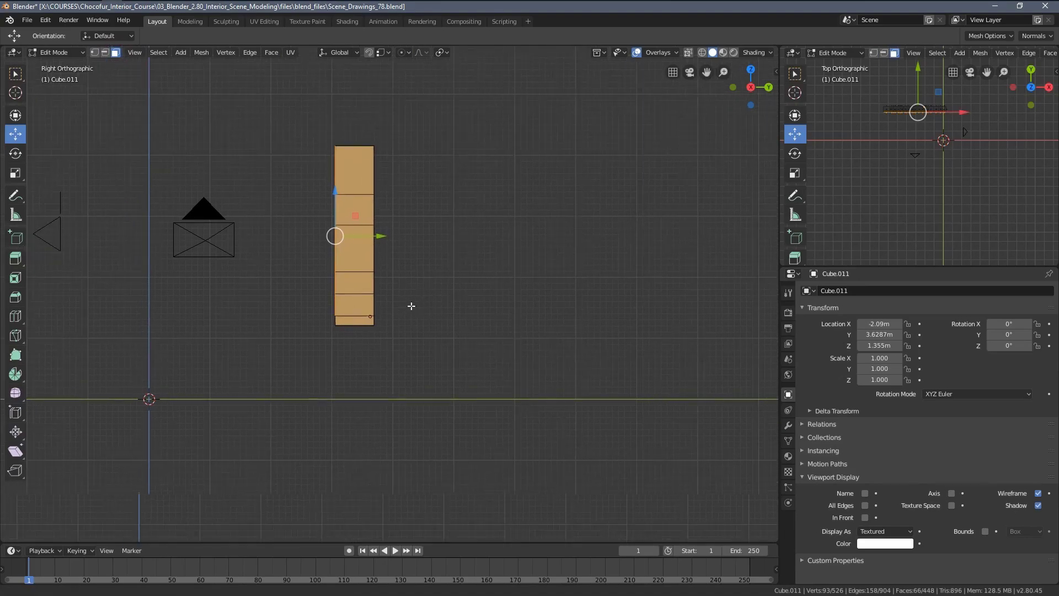
pyautogui.scroll(3, 386, 325)
pyautogui.scroll(1, 355, 337)
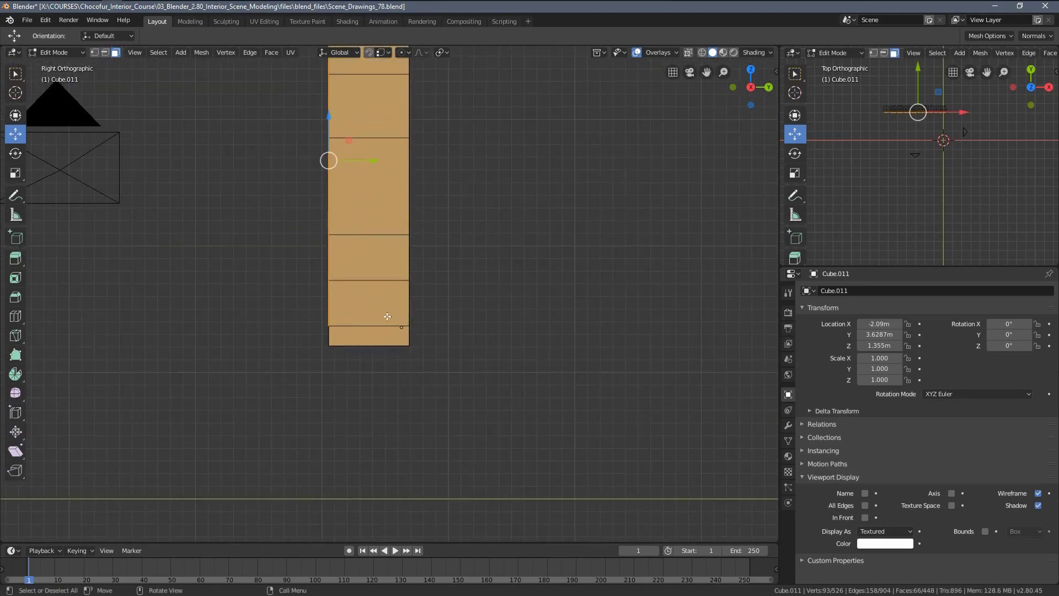
pyautogui.press('z')
pyautogui.click(306, 314)
pyautogui.scroll(1, 341, 351)
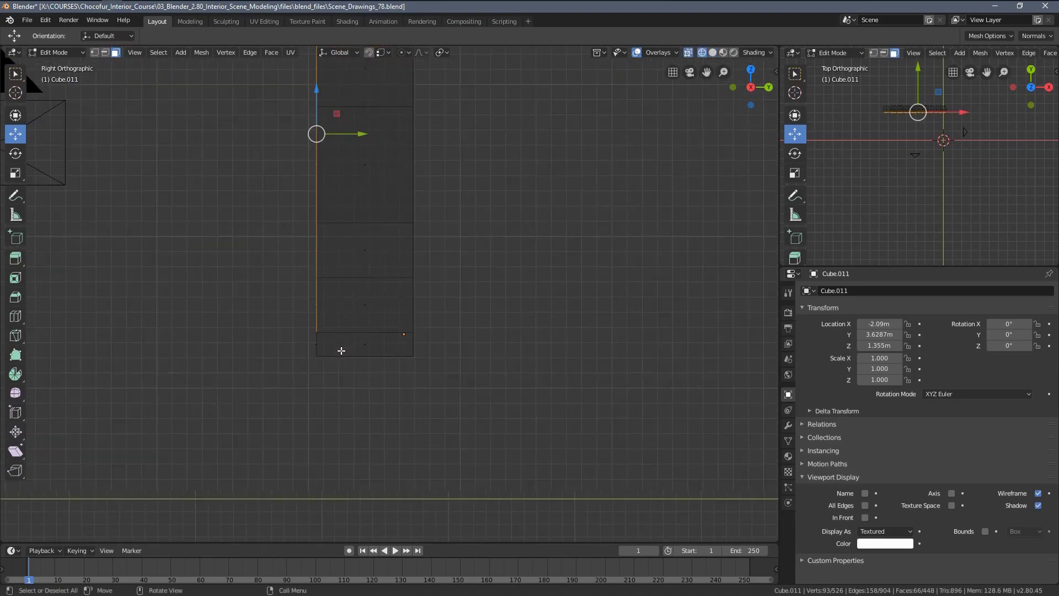
pyautogui.scroll(1, 331, 351)
pyautogui.click(291, 368)
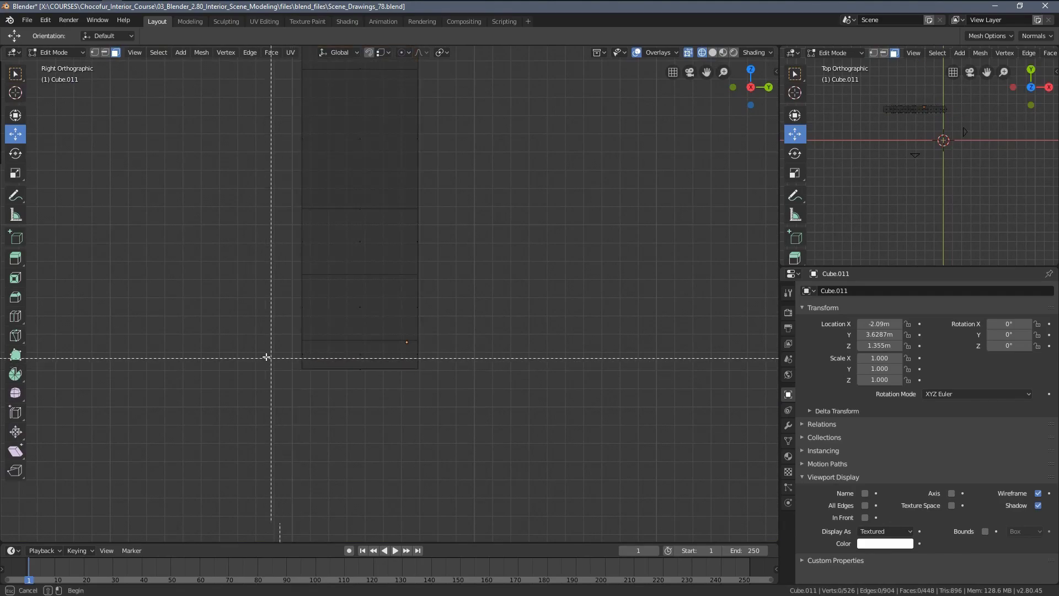
pyautogui.moveTo(265, 355); pyautogui.dragTo(477, 398)
pyautogui.moveTo(399, 377); pyautogui.dragTo(436, 375, button='middle')
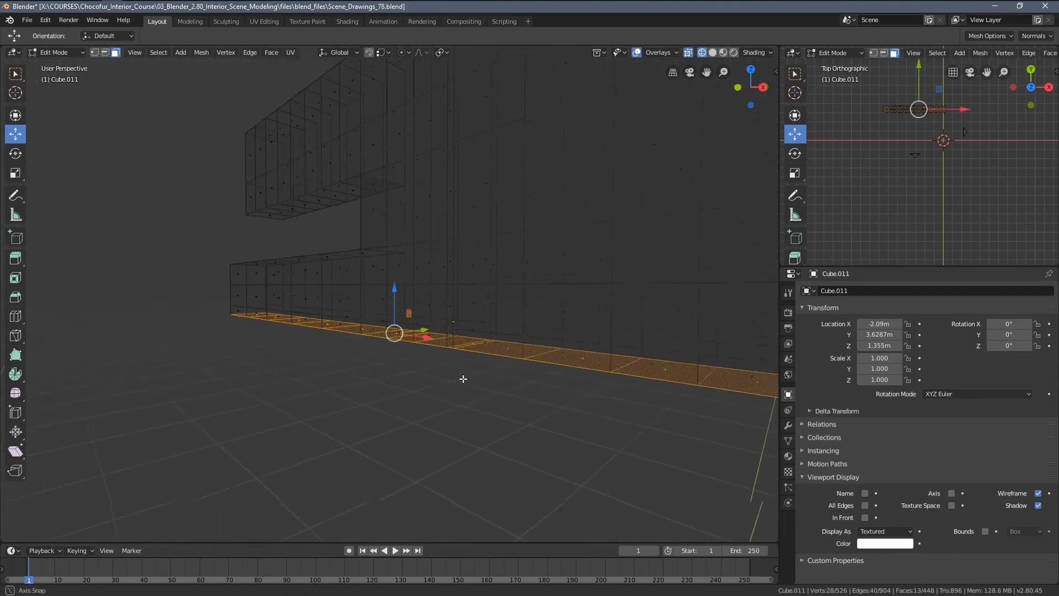
pyautogui.press('z')
pyautogui.click(509, 375)
pyautogui.scroll(-4, 506, 365)
pyautogui.moveTo(506, 365); pyautogui.dragTo(488, 325, button='middle')
pyautogui.scroll(3, 483, 350)
pyautogui.press('x')
pyautogui.click(446, 315)
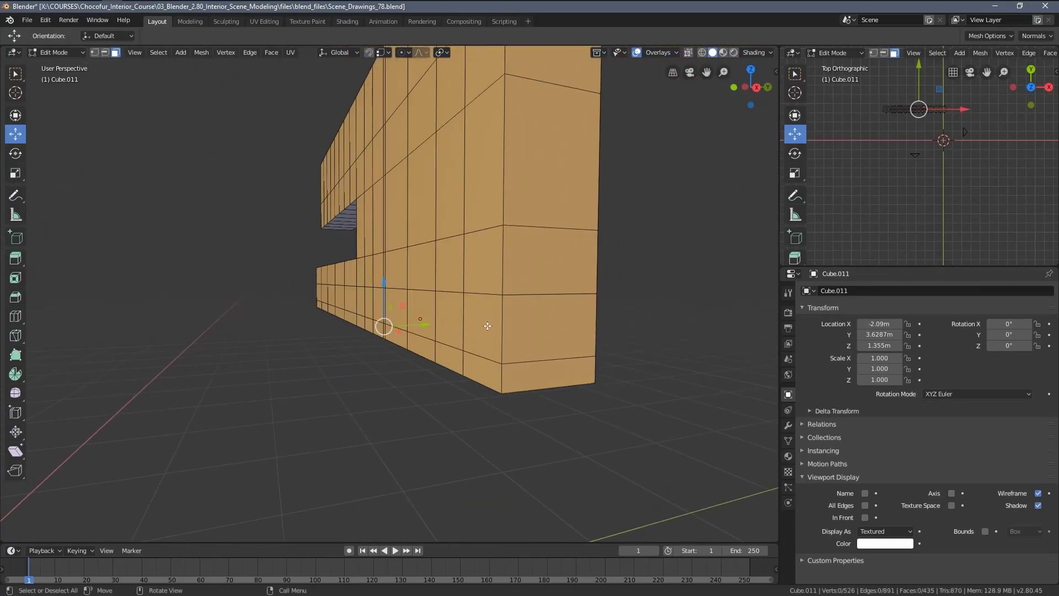
# - Select the lowest face loop around the cabinet body and show it in a wireframe top view
pyautogui.keyDown('alt'); pyautogui.click(501, 373); pyautogui.keyUp('alt')
pyautogui.moveTo(500, 373); pyautogui.dragTo(260, 307, button='middle')
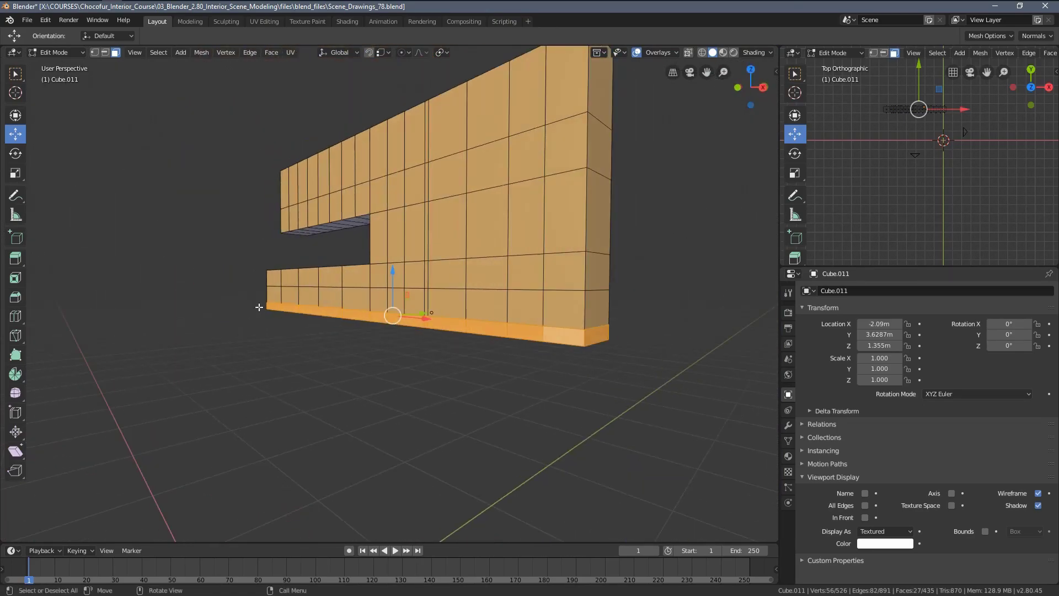
pyautogui.moveTo(583, 349); pyautogui.dragTo(541, 349, button='middle')
pyautogui.press('KP_7')
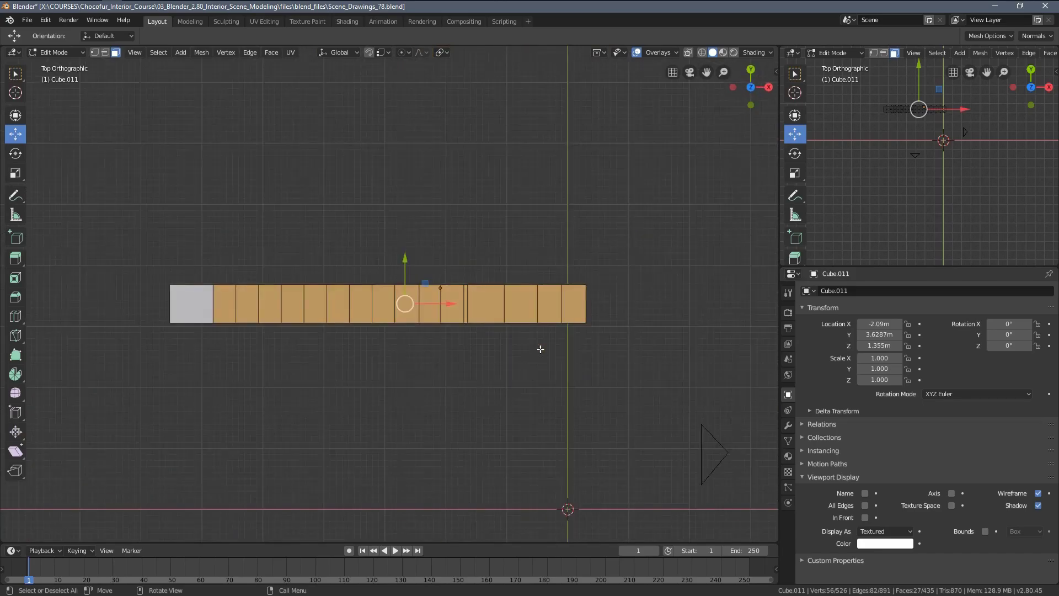
pyautogui.press('z')
pyautogui.click(478, 346)
pyautogui.scroll(6, 502, 325)
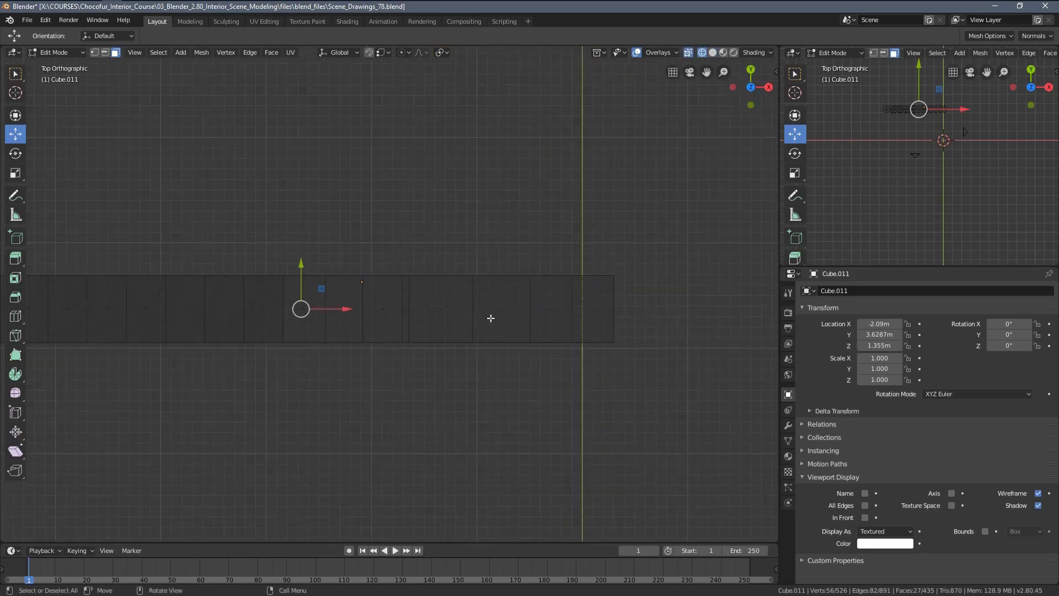
pyautogui.scroll(-1, 397, 260)
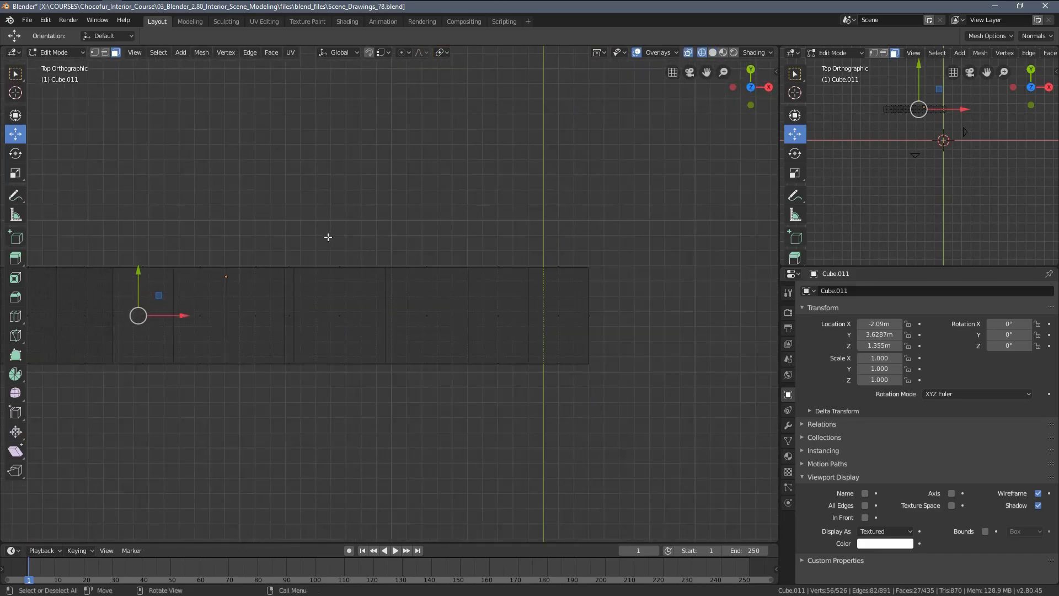
pyautogui.rightClick(352, 219)
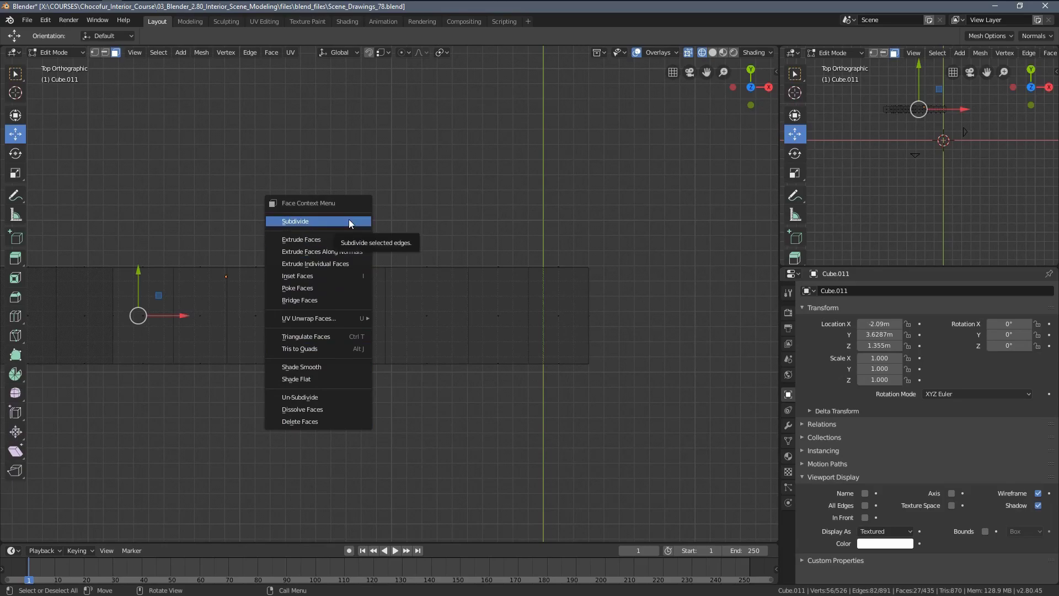
pyautogui.rightClick(206, 139)
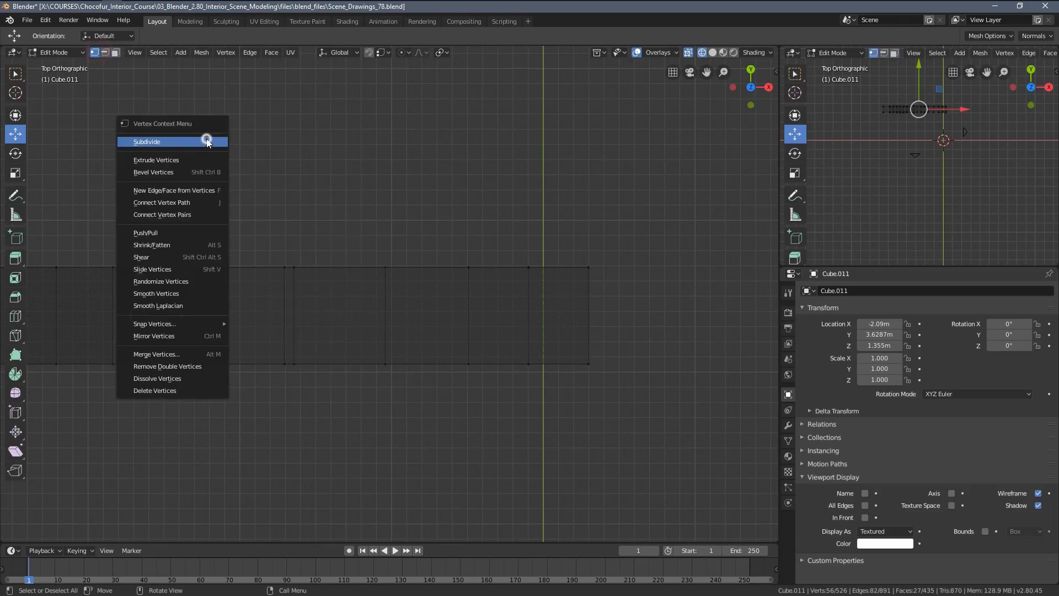
pyautogui.moveTo(236, 154); pyautogui.dragTo(306, 178, button='middle')
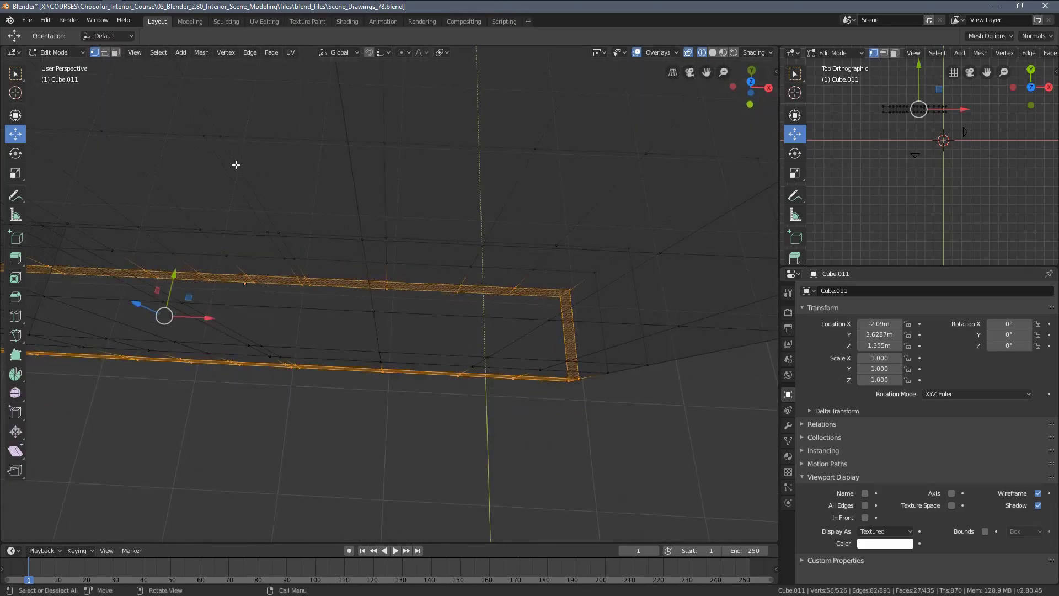
pyautogui.click(115, 53)
pyautogui.press('KP_7')
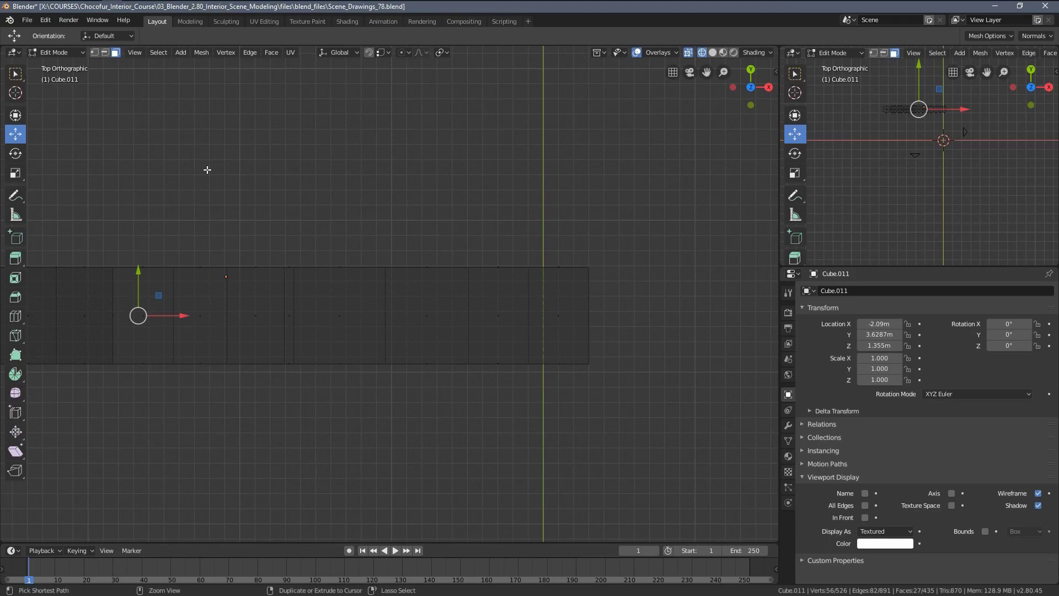
pyautogui.hotkey('ctrl', 'f')
pyautogui.hotkey('ctrl', 'f')
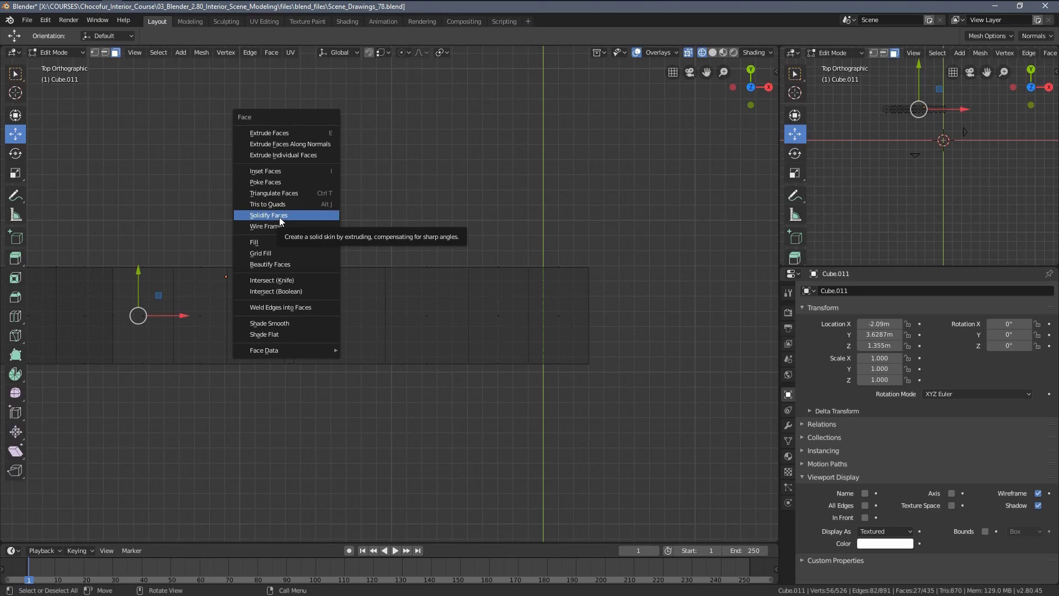
pyautogui.rightClick(413, 207)
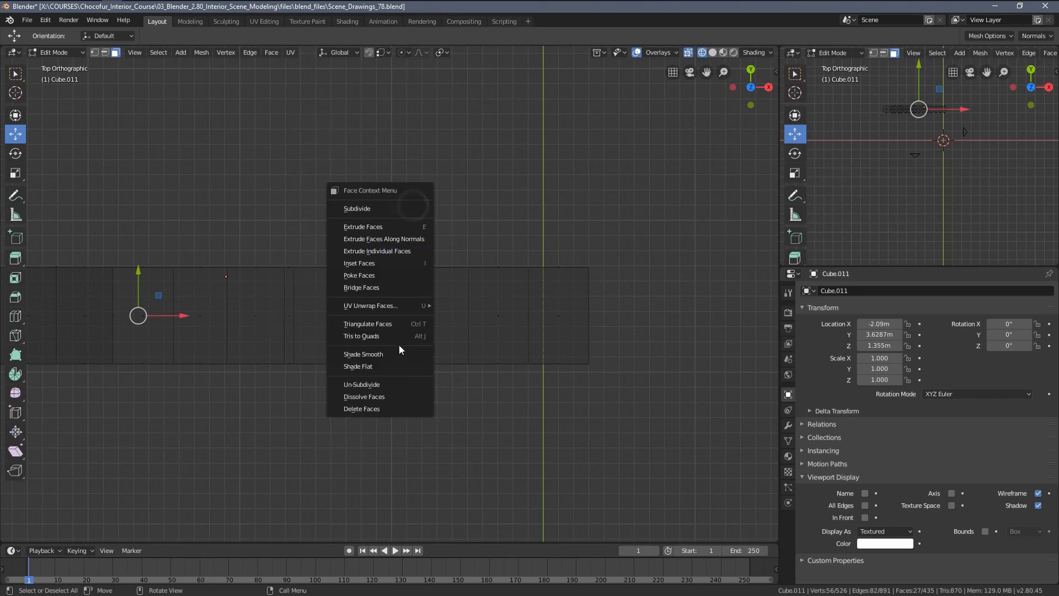
pyautogui.press('Escape')
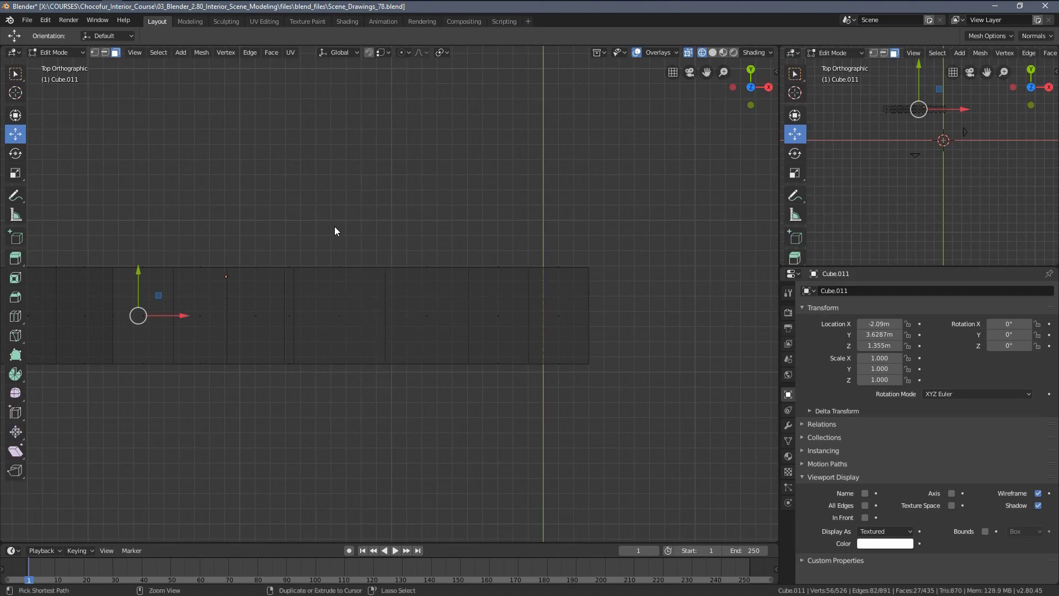
# - Solidify the selected plinth face loop with a thickness of 0.018 m and inspect the open bottom from below
pyautogui.hotkey('ctrl', 'f')
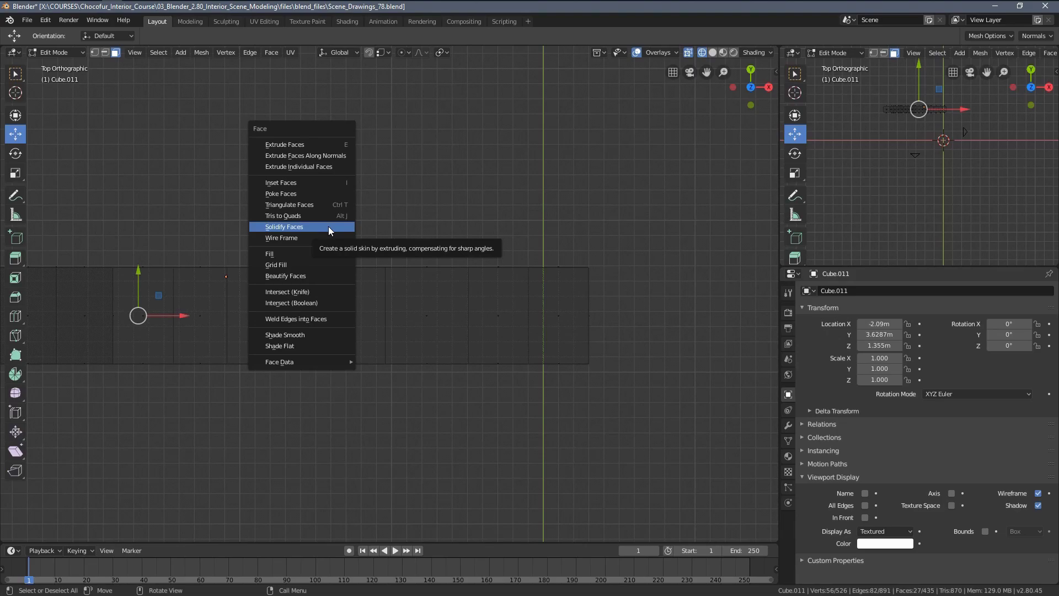
pyautogui.click(276, 228)
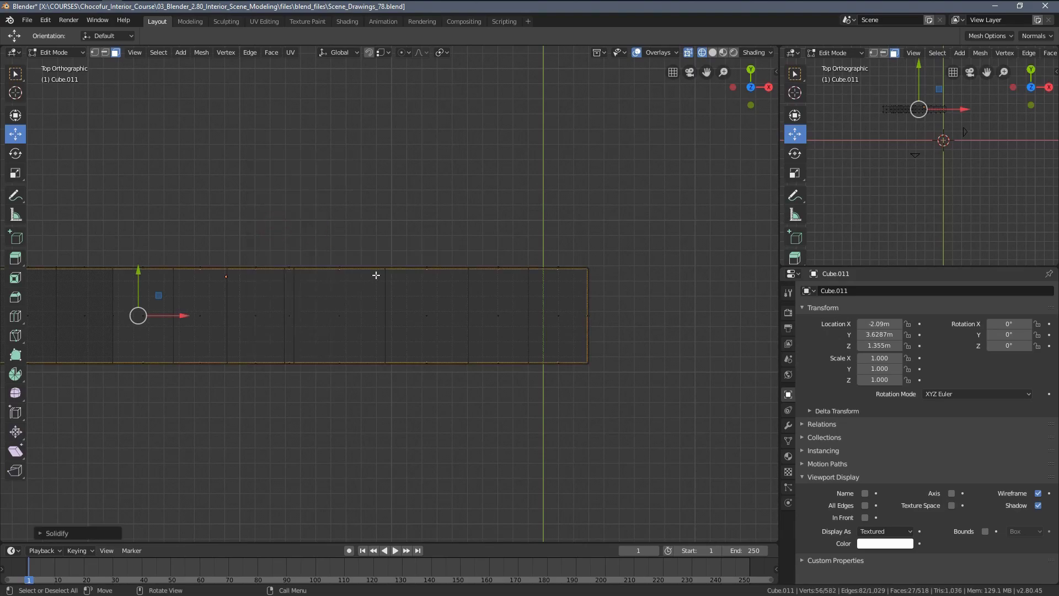
pyautogui.scroll(2, 581, 331)
pyautogui.keyDown('shift'); pyautogui.moveTo(581, 332); pyautogui.dragTo(378, 306, button='middle'); pyautogui.keyUp('shift')
pyautogui.scroll(7, 452, 298)
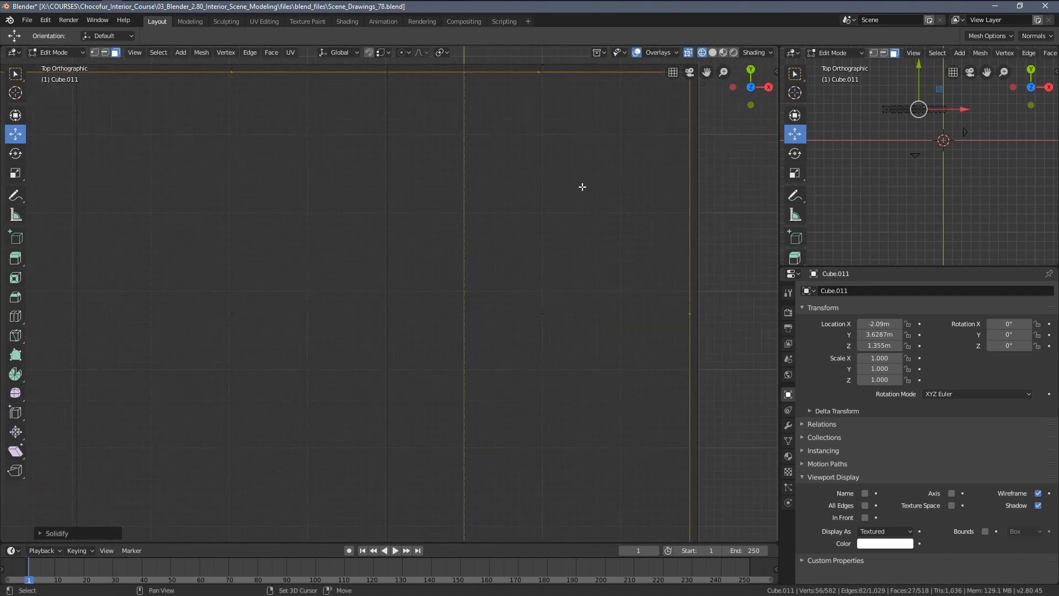
pyautogui.keyDown('shift'); pyautogui.moveTo(581, 187); pyautogui.dragTo(445, 349, button='middle'); pyautogui.keyUp('shift')
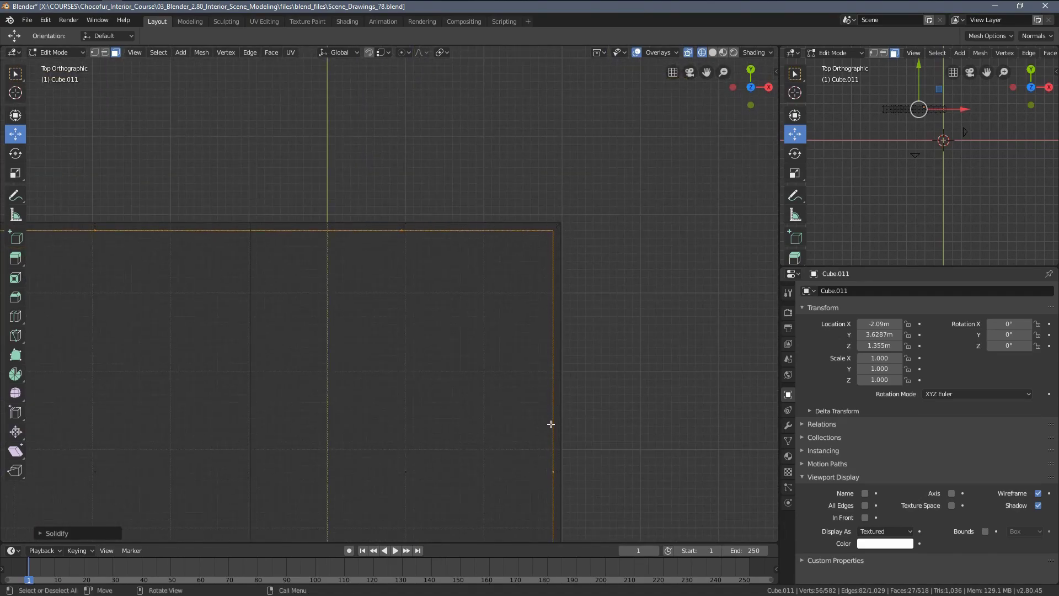
pyautogui.scroll(-4, 551, 424)
pyautogui.click(77, 537)
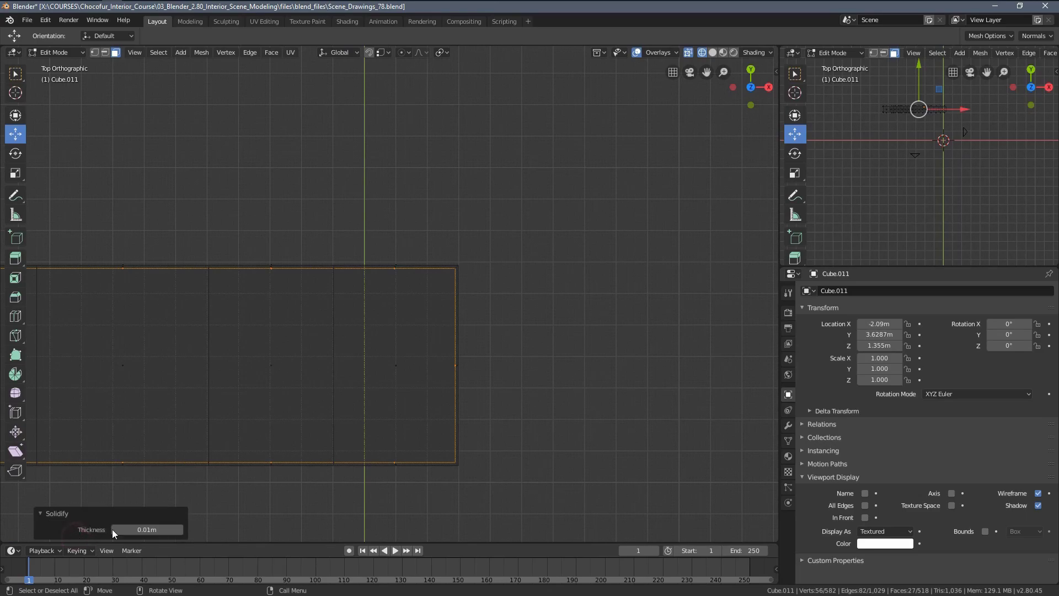
pyautogui.moveTo(147, 529)
pyautogui.mouseDown()
pyautogui.moveTo(104, 529)
pyautogui.moveTo(143, 529)
pyautogui.moveTo(126, 529)
pyautogui.mouseUp()
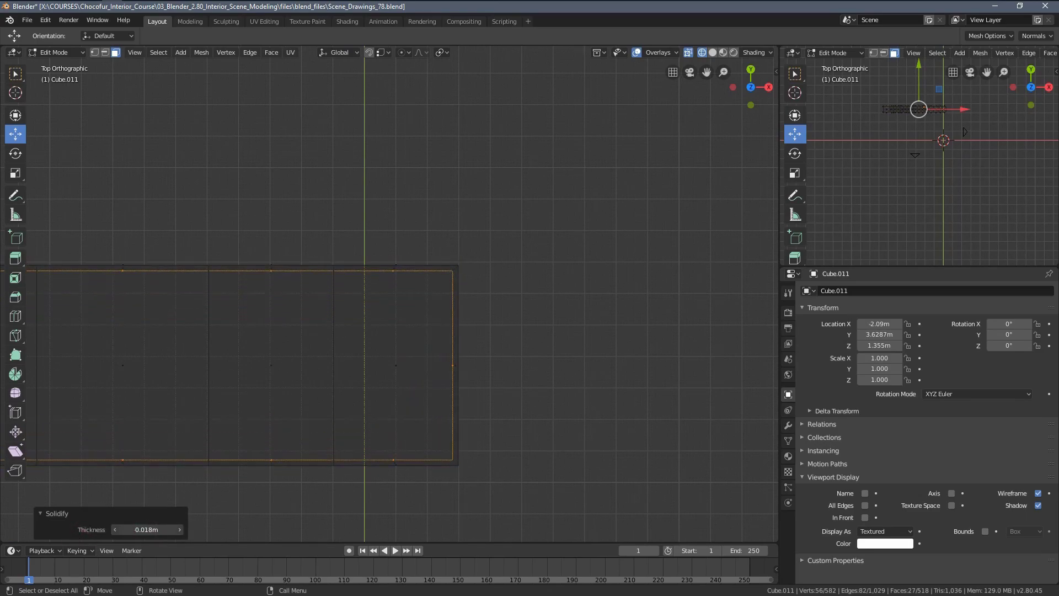
pyautogui.moveTo(325, 469); pyautogui.dragTo(315, 339, button='middle')
pyautogui.click(381, 343)
pyautogui.moveTo(381, 342)
pyautogui.mouseDown(button='middle')
pyautogui.moveTo(414, 346)
pyautogui.moveTo(334, 224)
pyautogui.moveTo(340, 168)
pyautogui.moveTo(379, 239)
pyautogui.moveTo(366, 204)
pyautogui.moveTo(334, 194)
pyautogui.moveTo(350, 224)
pyautogui.moveTo(331, 134)
pyautogui.moveTo(345, 226)
pyautogui.moveTo(321, 217)
pyautogui.moveTo(415, 218)
pyautogui.mouseUp(button='middle')
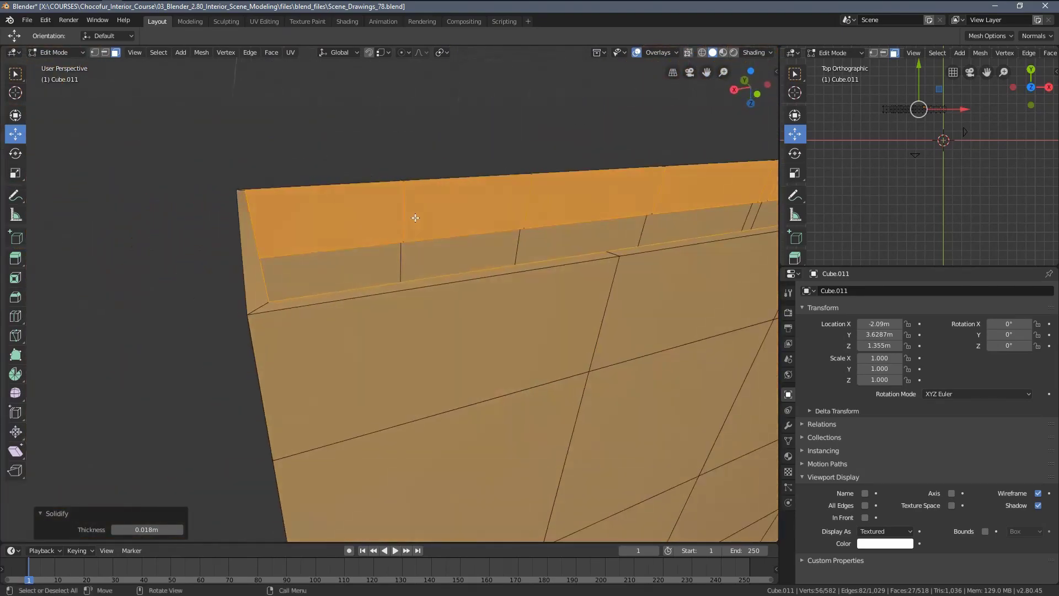
# - Select the outer bottom edge loop of the solidified plinth and delete its vertices to keep only the recessed inner faces
pyautogui.press('2')
pyautogui.hotkey('alt', 'a')
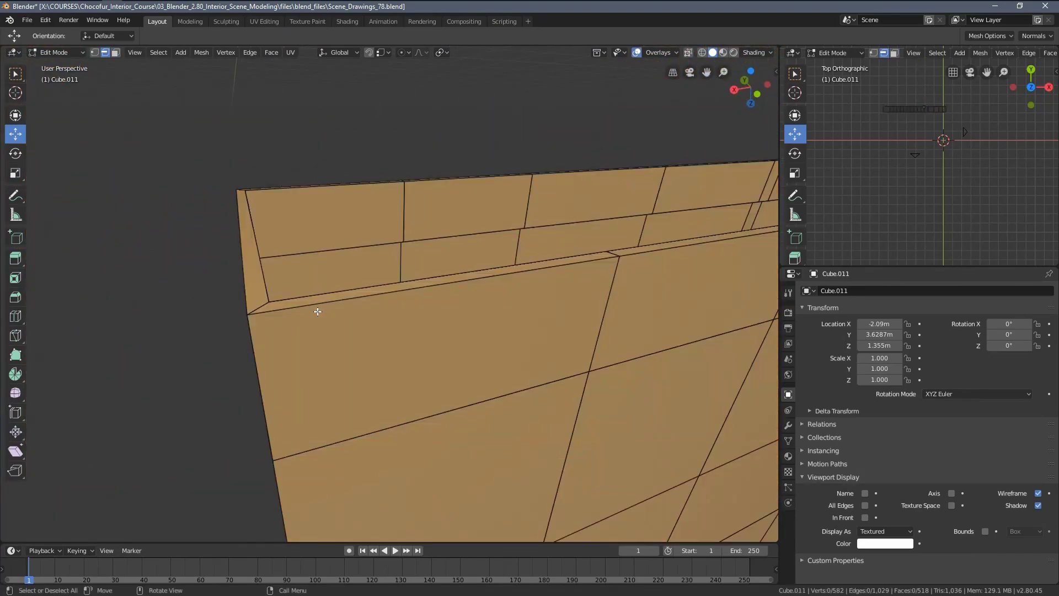
pyautogui.scroll(-5, 309, 309)
pyautogui.moveTo(310, 309); pyautogui.dragTo(458, 299, button='middle')
pyautogui.scroll(-2, 241, 279)
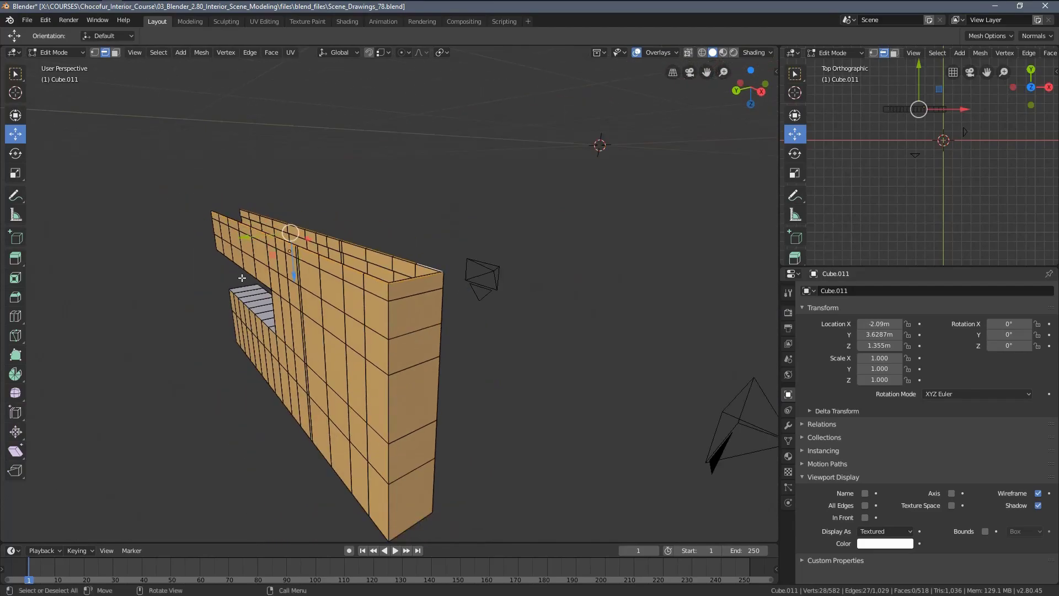
pyautogui.moveTo(138, 281); pyautogui.dragTo(389, 291, button='middle')
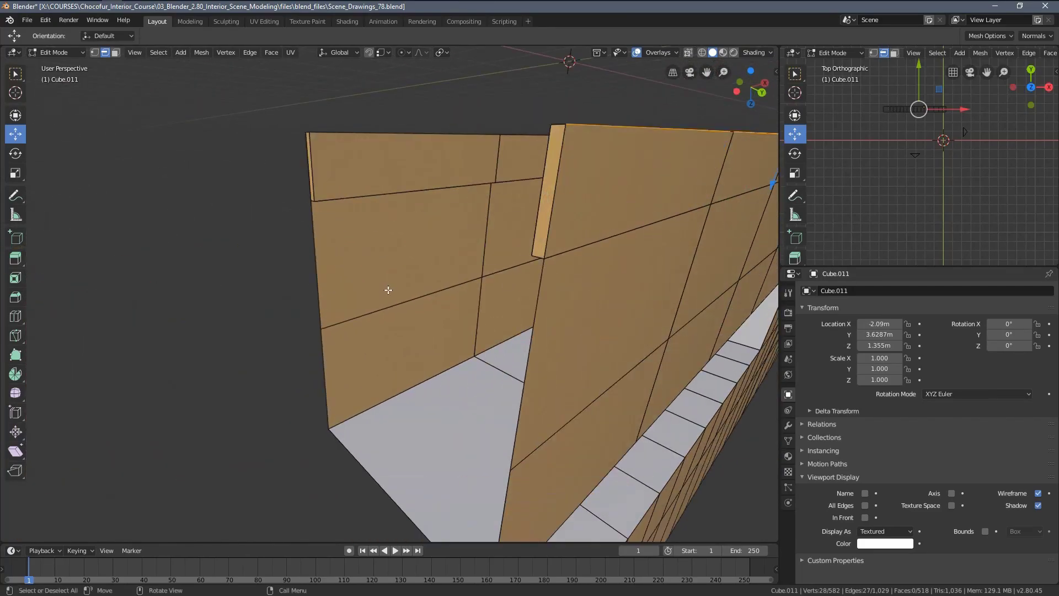
pyautogui.moveTo(443, 252); pyautogui.dragTo(433, 277, button='middle')
pyautogui.press('x')
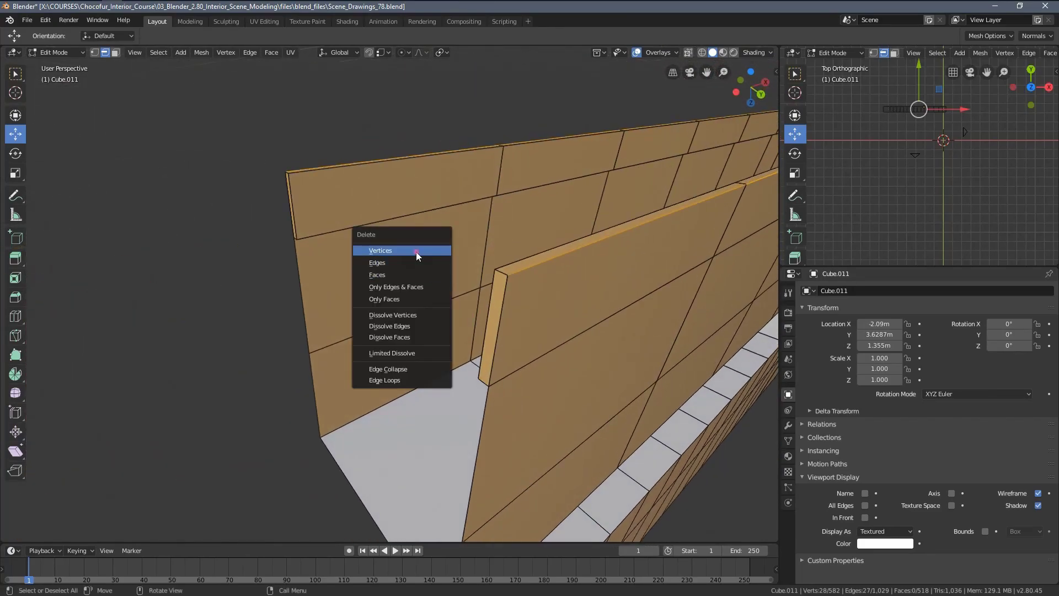
pyautogui.click(416, 251)
# - Leave mesh editing, deselect the cabinet and examine the recessed plinth at its bottom corner and through the camera
pyautogui.moveTo(497, 274)
pyautogui.mouseDown(button='middle')
pyautogui.moveTo(411, 289)
pyautogui.moveTo(337, 258)
pyautogui.moveTo(438, 286)
pyautogui.moveTo(385, 161)
pyautogui.moveTo(355, 253)
pyautogui.moveTo(364, 235)
pyautogui.moveTo(423, 270)
pyautogui.moveTo(447, 265)
pyautogui.mouseUp(button='middle')
pyautogui.moveTo(278, 336)
pyautogui.mouseDown(button='middle')
pyautogui.moveTo(331, 326)
pyautogui.moveTo(310, 347)
pyautogui.moveTo(432, 369)
pyautogui.moveTo(379, 346)
pyautogui.moveTo(431, 338)
pyautogui.moveTo(443, 309)
pyautogui.mouseUp(button='middle')
pyautogui.scroll(-4, 379, 346)
pyautogui.scroll(4, 430, 338)
pyautogui.scroll(-4, 431, 338)
pyautogui.scroll(4, 432, 333)
pyautogui.press('Tab')
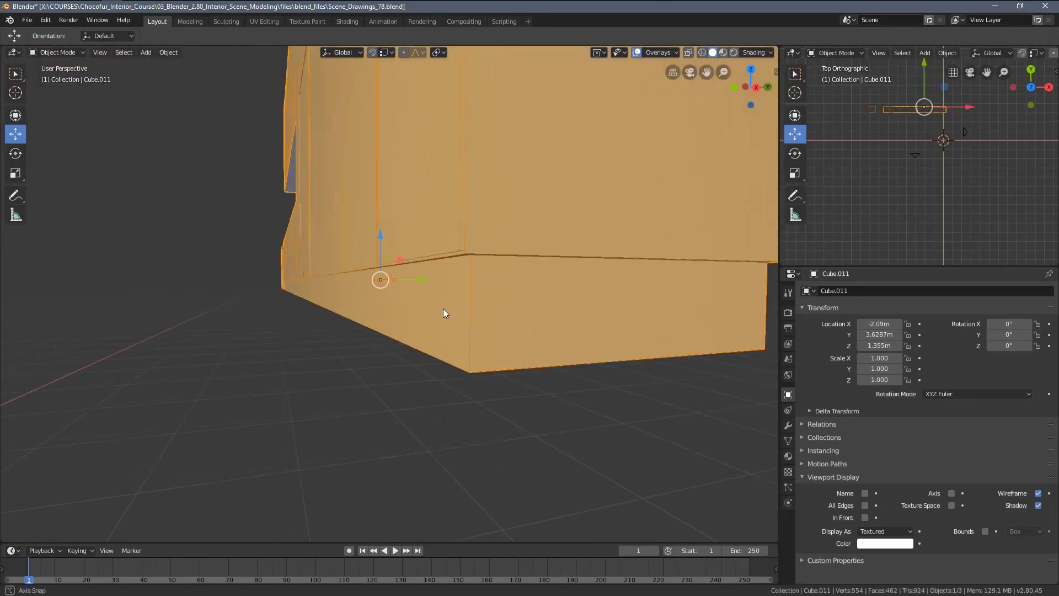
pyautogui.scroll(-3, 442, 310)
pyautogui.hotkey('alt', 'a')
pyautogui.scroll(6, 406, 334)
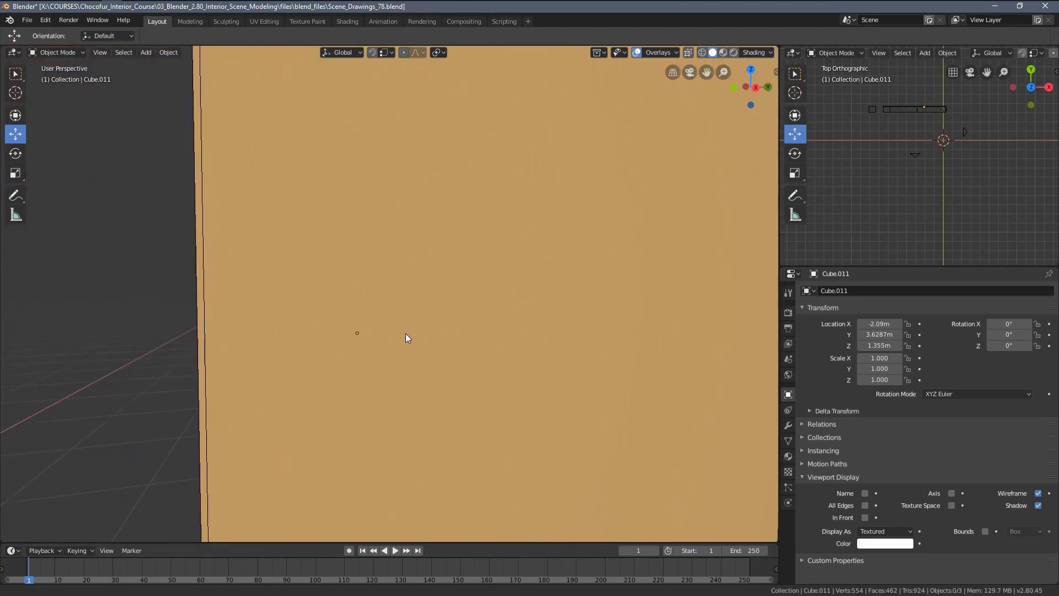
pyautogui.scroll(-4, 405, 334)
pyautogui.keyDown('shift'); pyautogui.moveTo(442, 107); pyautogui.dragTo(433, 137, button='middle'); pyautogui.keyUp('shift')
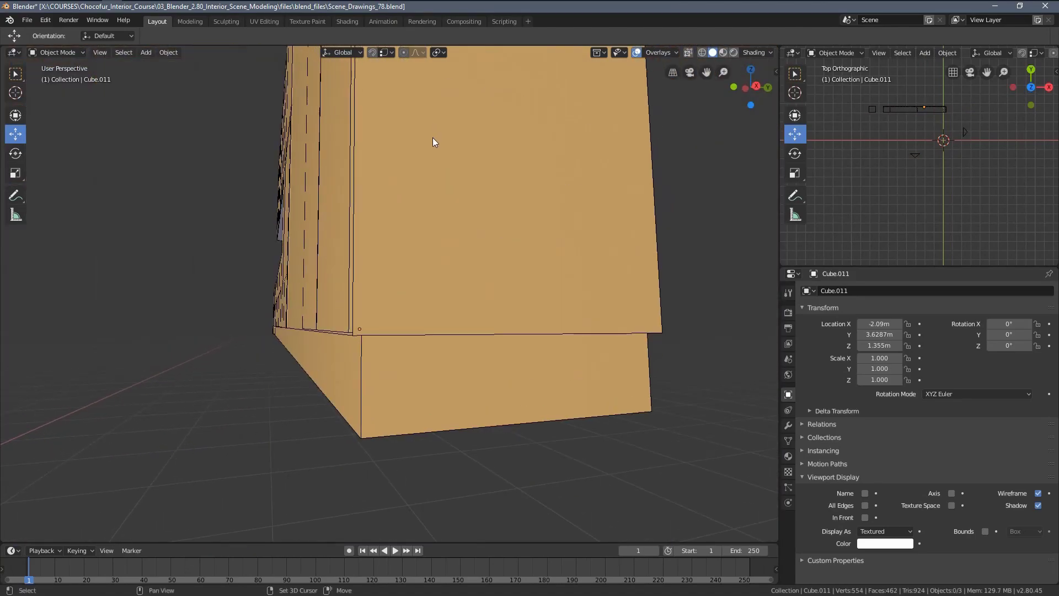
pyautogui.scroll(-4, 432, 138)
pyautogui.press('KP_0')
pyautogui.keyDown('shift'); pyautogui.moveTo(422, 203); pyautogui.dragTo(424, 255, button='middle'); pyautogui.keyUp('shift')
# - Examine the top edges of the freestanding block and the lower cabinet row in mesh editing
pyautogui.click(319, 224)
pyautogui.keyDown('shift'); pyautogui.moveTo(258, 264); pyautogui.dragTo(456, 255, button='middle'); pyautogui.keyUp('shift')
pyautogui.scroll(3, 306, 277)
pyautogui.keyDown('shift'); pyautogui.moveTo(248, 309); pyautogui.dragTo(376, 285, button='middle'); pyautogui.keyUp('shift')
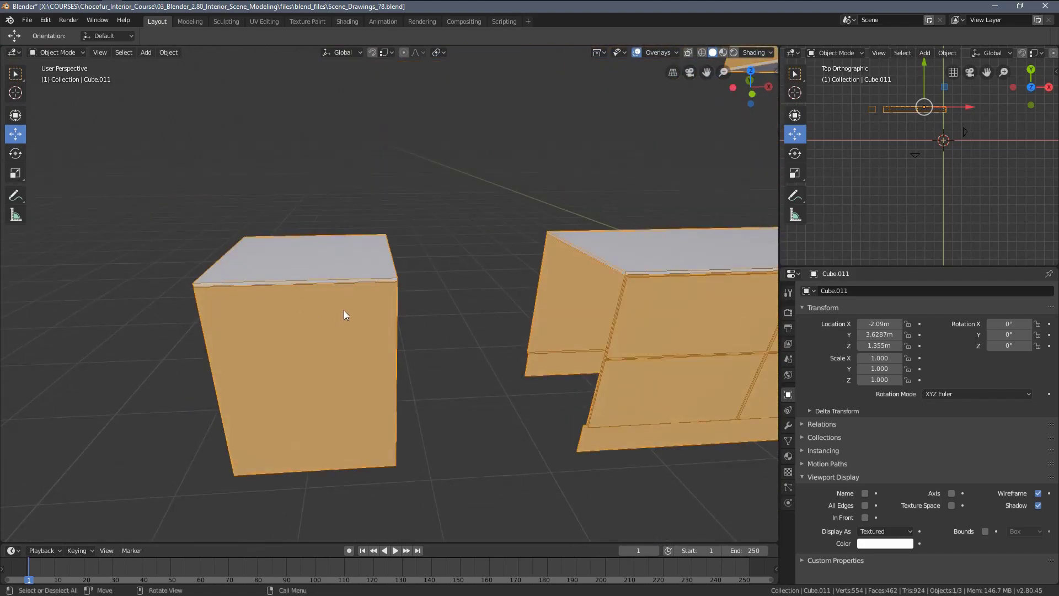
pyautogui.press('Tab')
pyautogui.hotkey('alt', 'h')
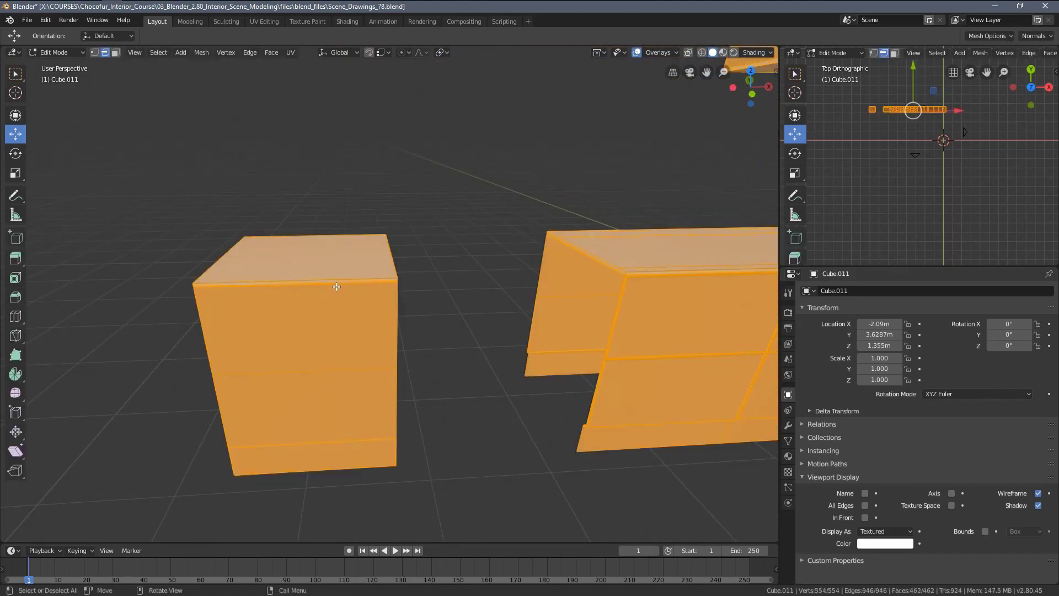
pyautogui.click(342, 283)
pyautogui.press('KP_Decimal')
pyautogui.scroll(-5, 348, 279)
pyautogui.moveTo(348, 279); pyautogui.dragTo(420, 296, button='middle')
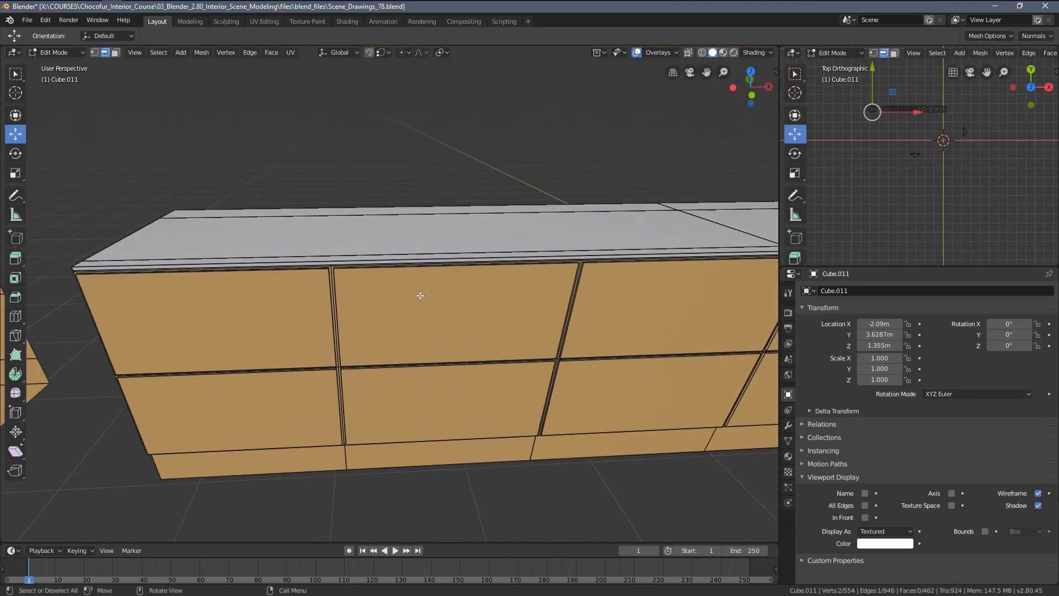
pyautogui.moveTo(520, 282); pyautogui.dragTo(334, 301, button='middle')
# - Return to Object Mode, deselect everything, and examine the fronts, gaps and worktop along the whole cabinet wall
pyautogui.press('Tab')
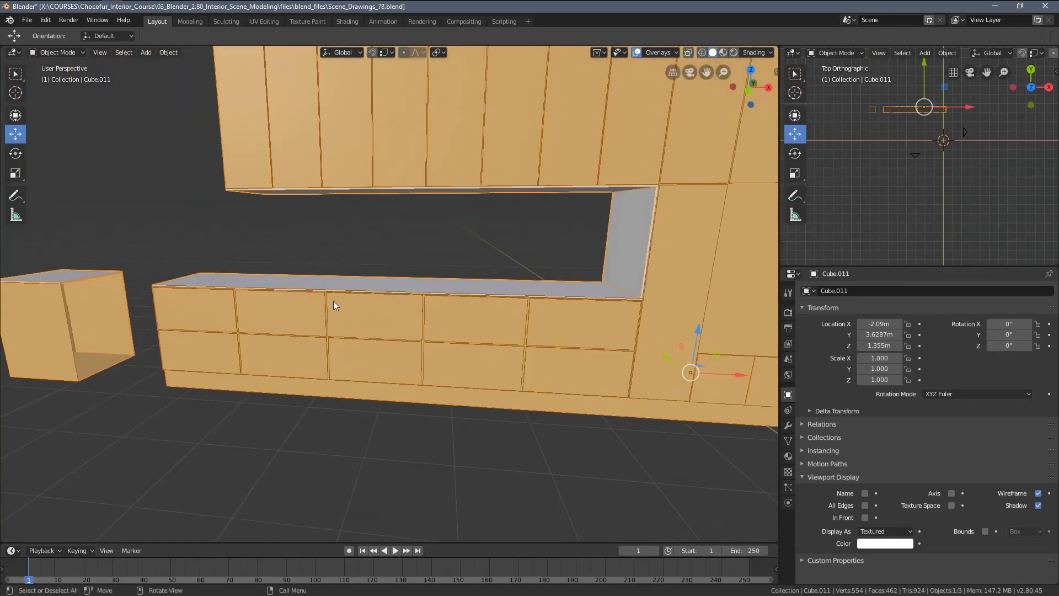
pyautogui.keyDown('shift'); pyautogui.moveTo(403, 282); pyautogui.dragTo(342, 288, button='middle'); pyautogui.keyUp('shift')
pyautogui.scroll(1, 353, 288)
pyautogui.moveTo(440, 290); pyautogui.dragTo(446, 298, button='middle')
pyautogui.hotkey('alt', 'a')
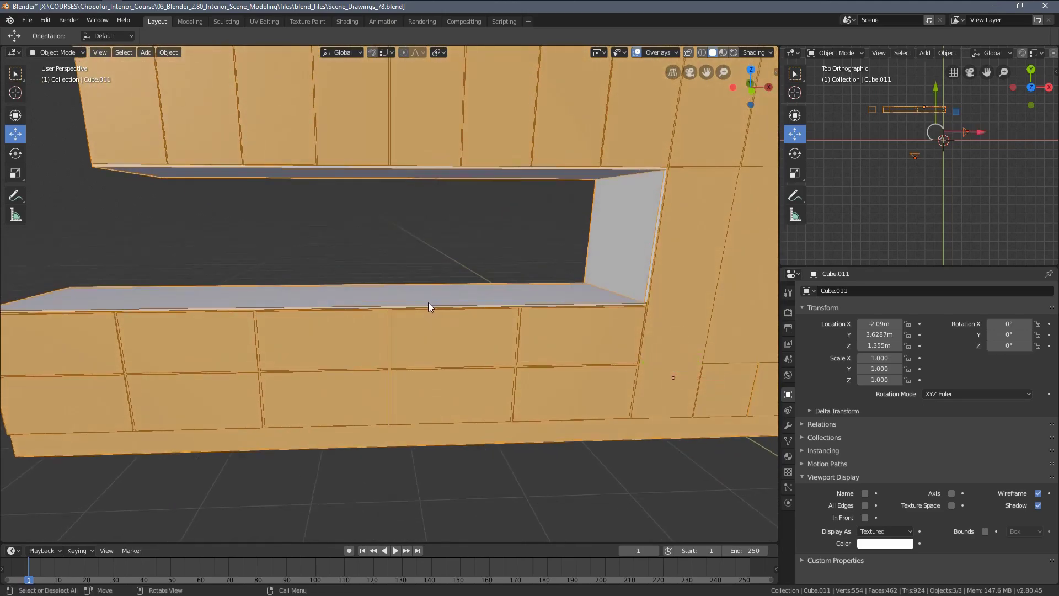
pyautogui.moveTo(381, 297)
pyautogui.mouseDown(button='middle')
pyautogui.moveTo(375, 308)
pyautogui.moveTo(383, 279)
pyautogui.moveTo(390, 289)
pyautogui.moveTo(372, 292)
pyautogui.moveTo(380, 292)
pyautogui.mouseUp(button='middle')
pyautogui.moveTo(649, 289); pyautogui.dragTo(515, 219, button='middle')
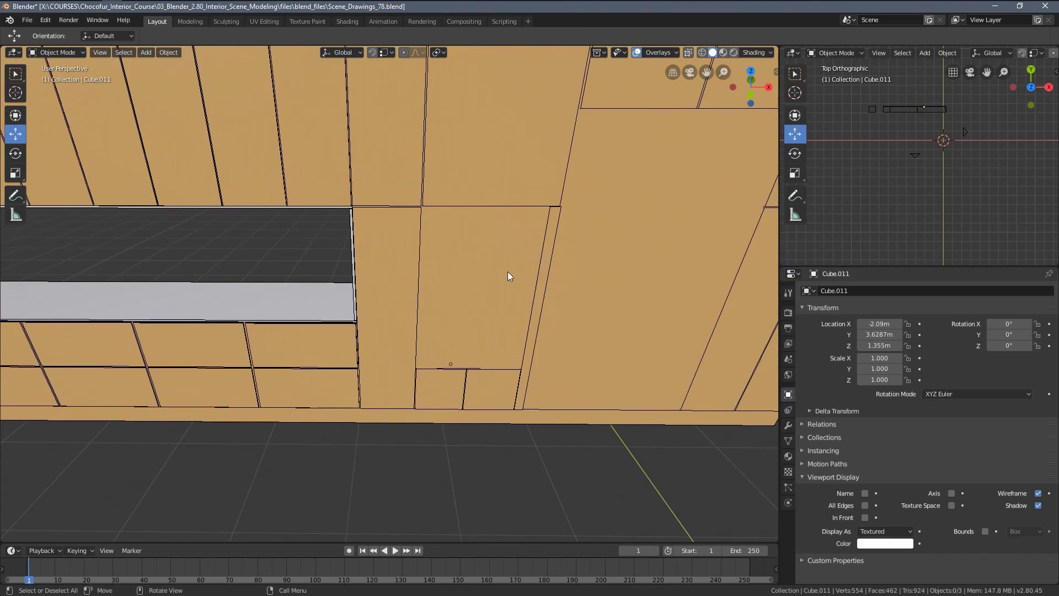
pyautogui.scroll(-3, 633, 220)
pyautogui.keyDown('shift'); pyautogui.moveTo(166, 269); pyautogui.dragTo(377, 252, button='middle'); pyautogui.keyUp('shift')
pyautogui.scroll(2, 360, 288)
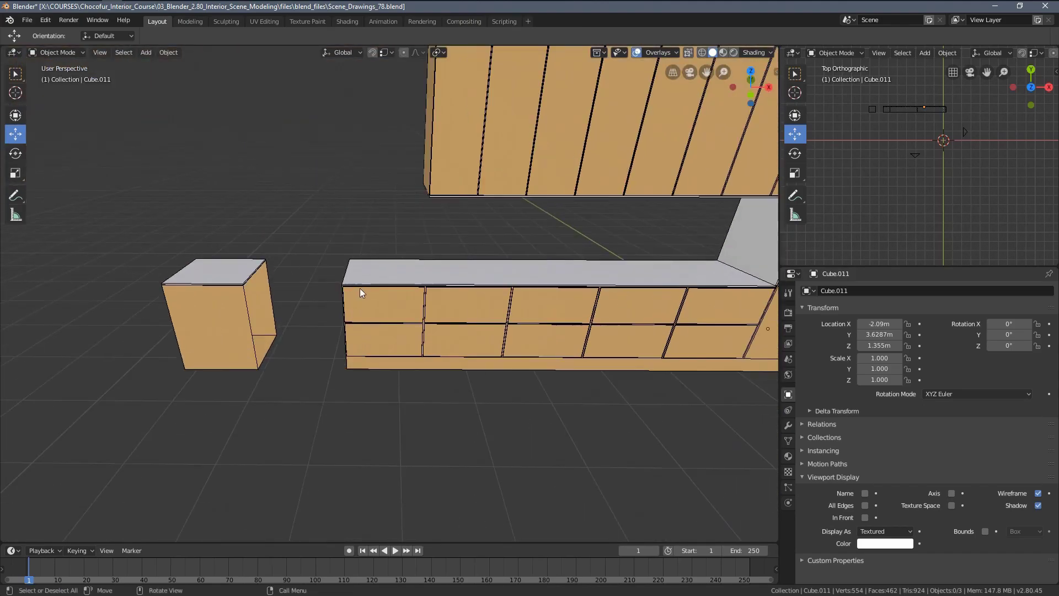
pyautogui.moveTo(357, 297); pyautogui.dragTo(514, 275, button='middle')
# - Compare the cabinets with the reference photo in the camera view, and make the front-facing Camera.001 the active camera
pyautogui.press('KP_0')
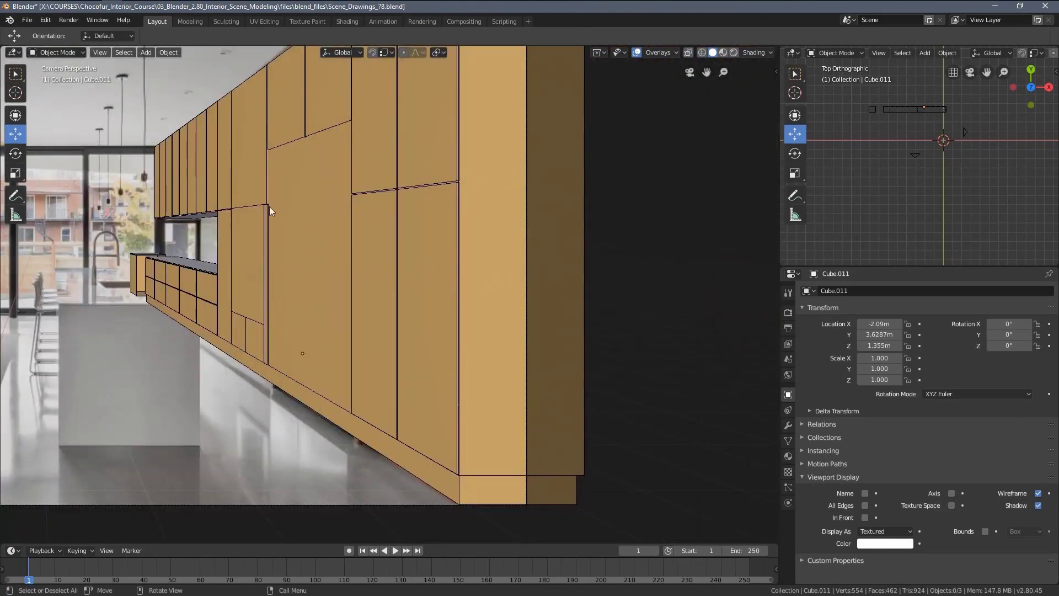
pyautogui.keyDown('shift'); pyautogui.moveTo(270, 215); pyautogui.dragTo(348, 275, button='middle'); pyautogui.keyUp('shift')
pyautogui.scroll(2, 333, 268)
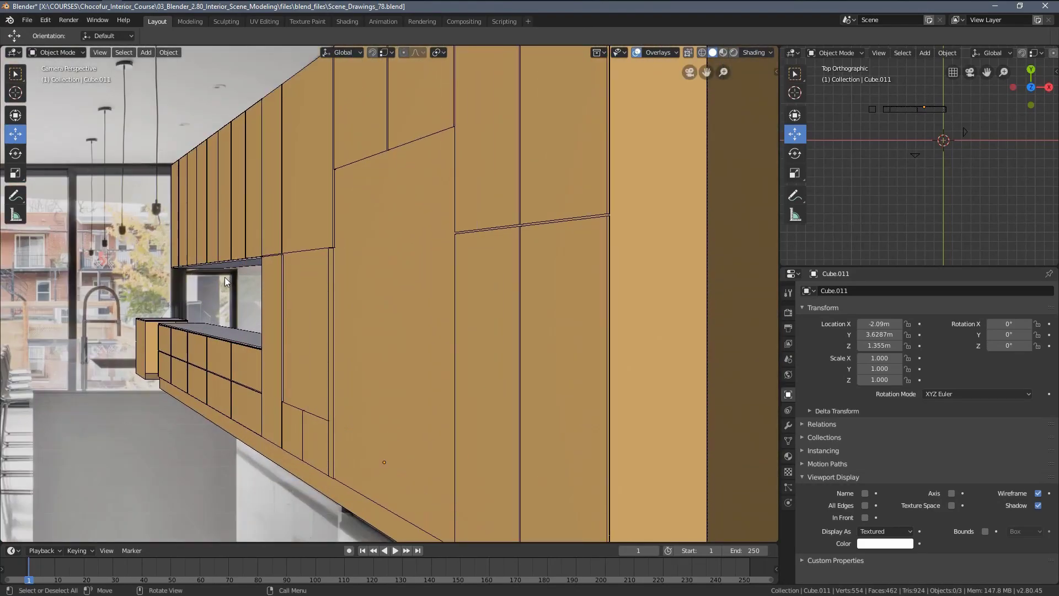
pyautogui.moveTo(224, 277); pyautogui.dragTo(547, 265, button='middle')
pyautogui.click(904, 164)
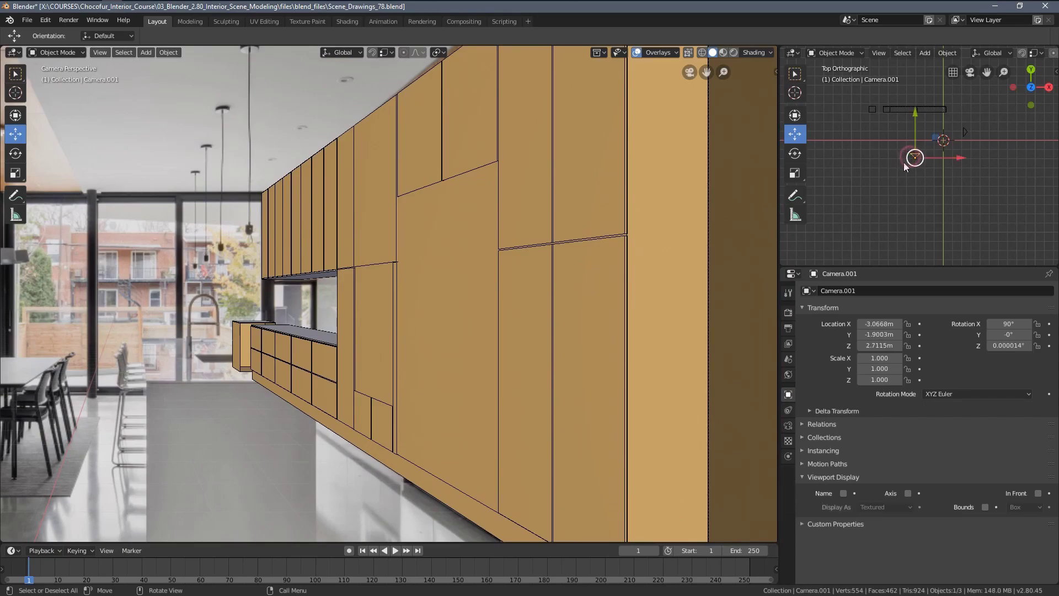
pyautogui.press('ctrl+KP_0')
pyautogui.scroll(-3, 252, 307)
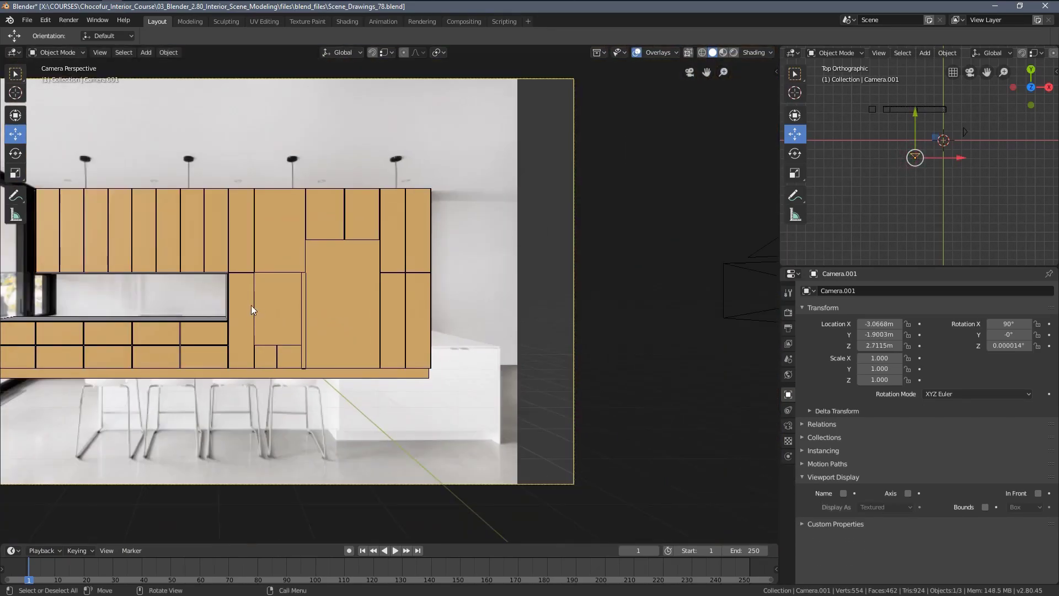
pyautogui.keyDown('shift'); pyautogui.moveTo(211, 301); pyautogui.dragTo(379, 317, button='middle'); pyautogui.keyUp('shift')
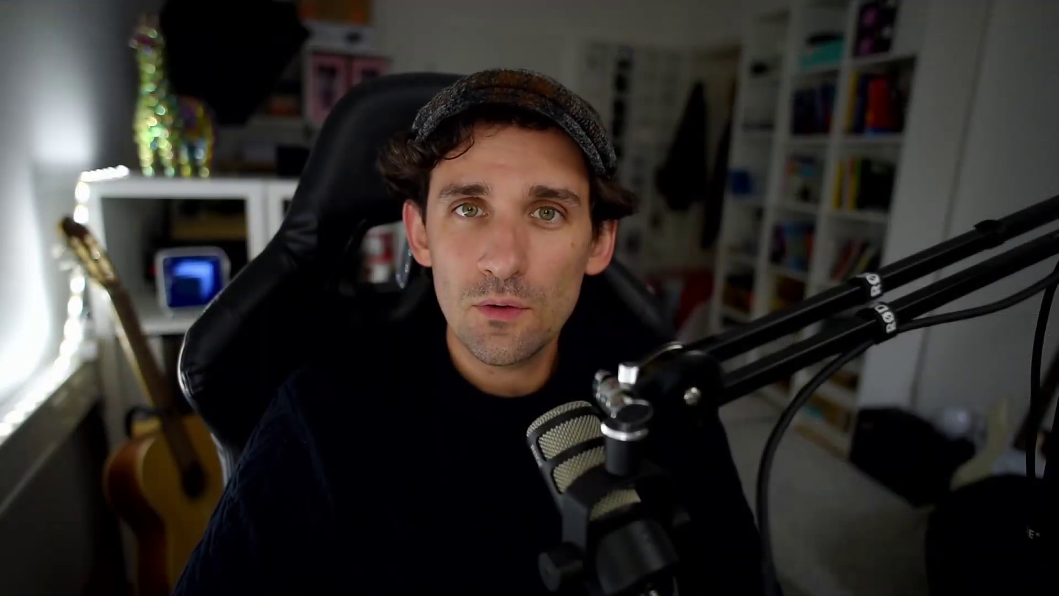